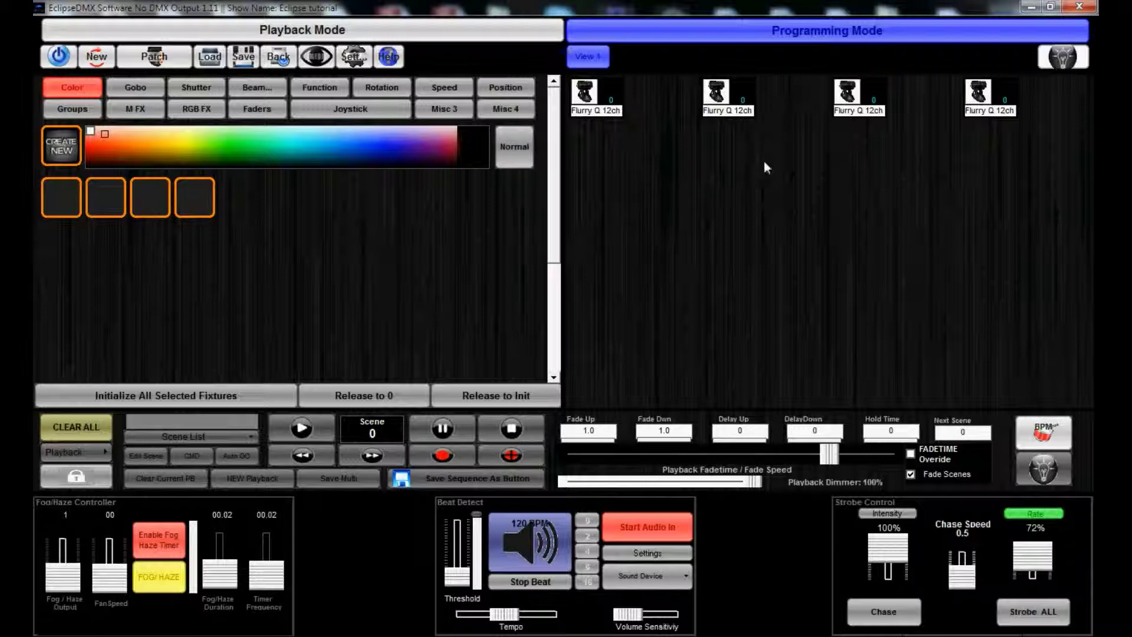
left_click_drag(1033, 153, 586, 94)
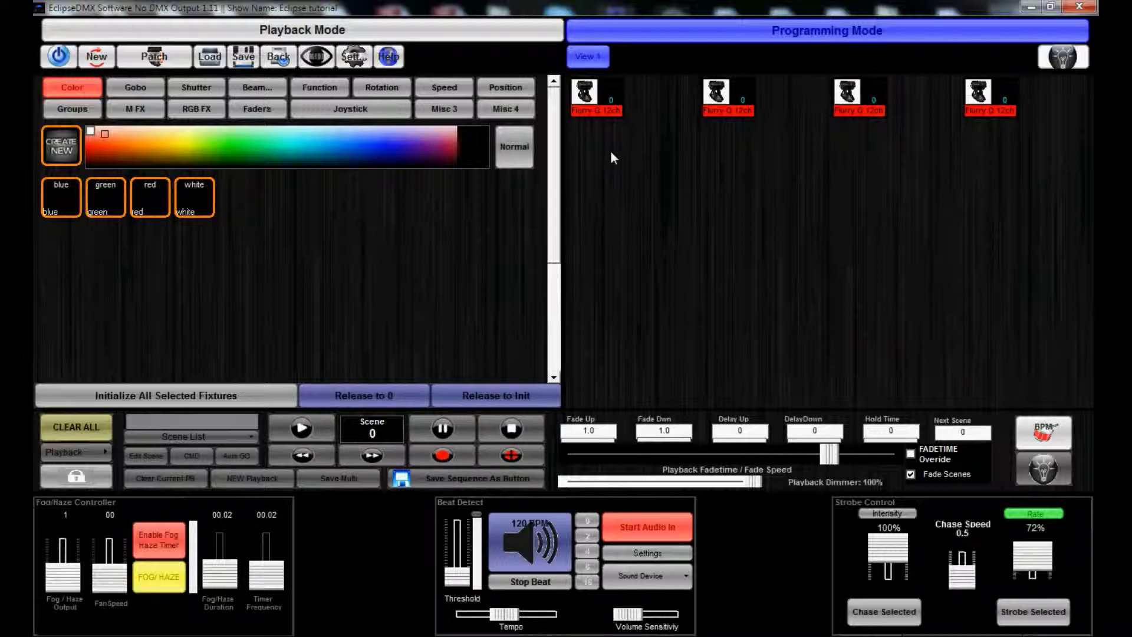
left_click(638, 179)
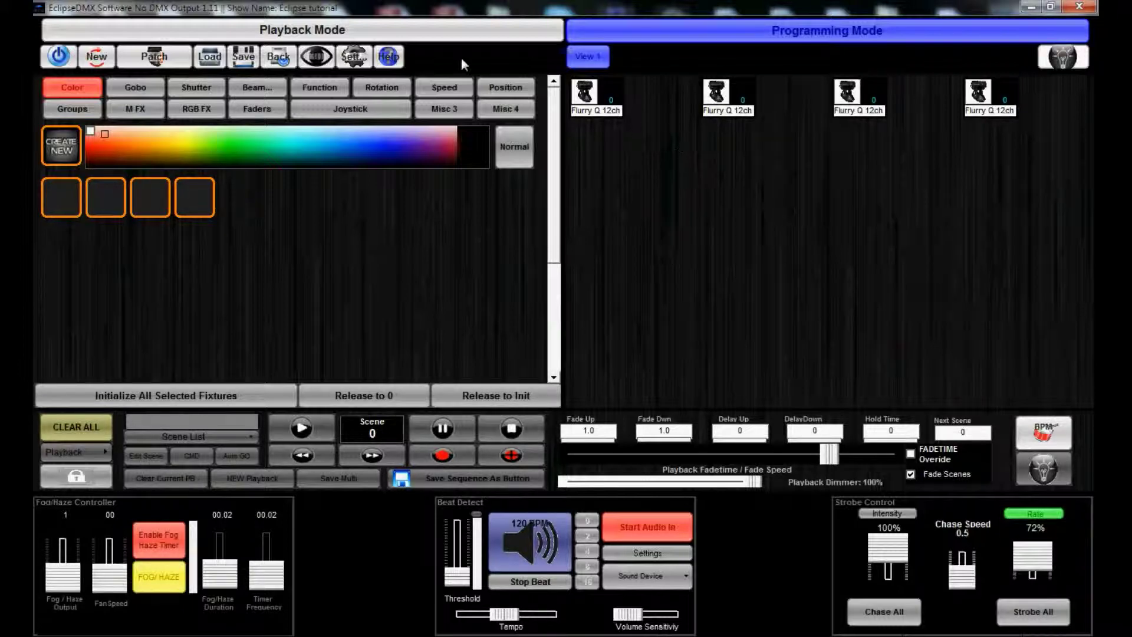
Load the Puck 3NX 6ch profile from the Blizzard Lighting fixture library and choose it for patching.
left_click(157, 53)
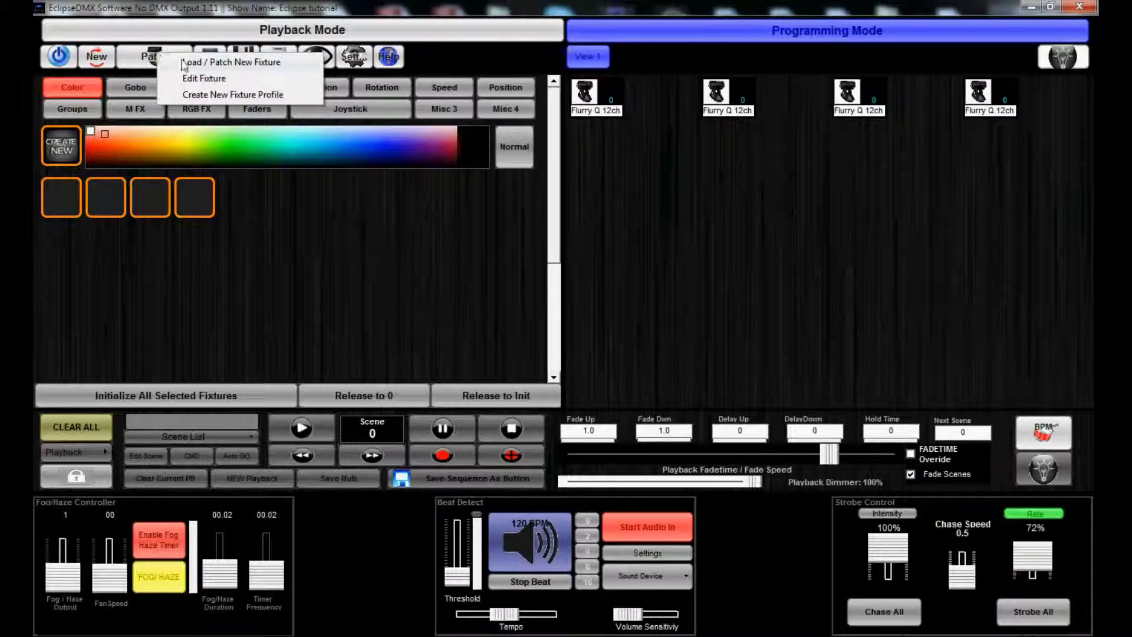
left_click(235, 65)
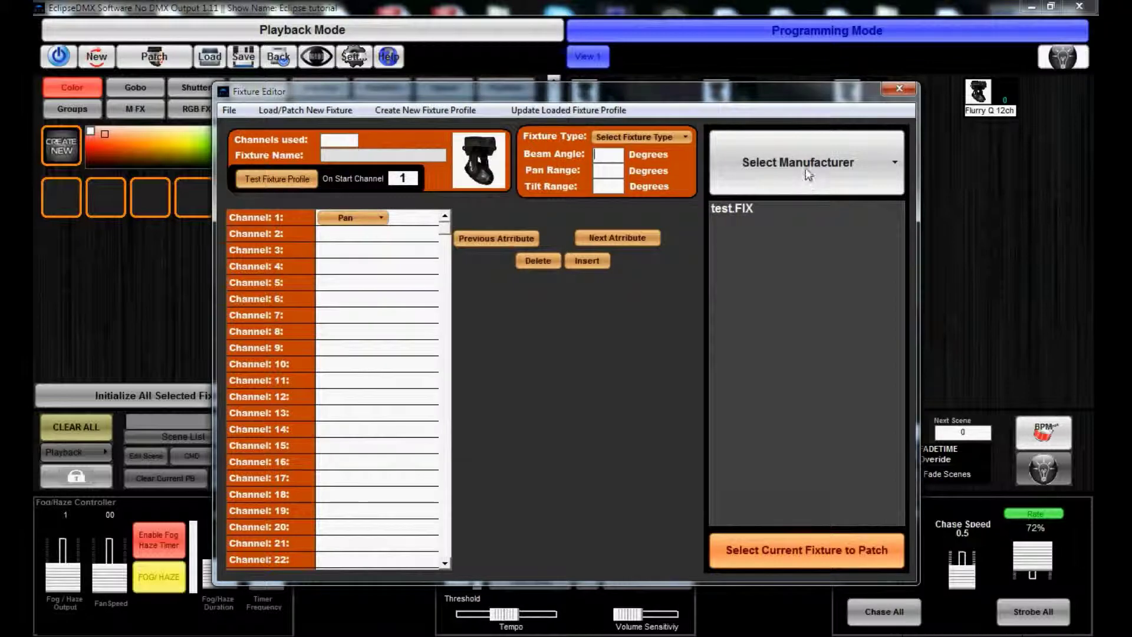
left_click(807, 171)
left_click(789, 200)
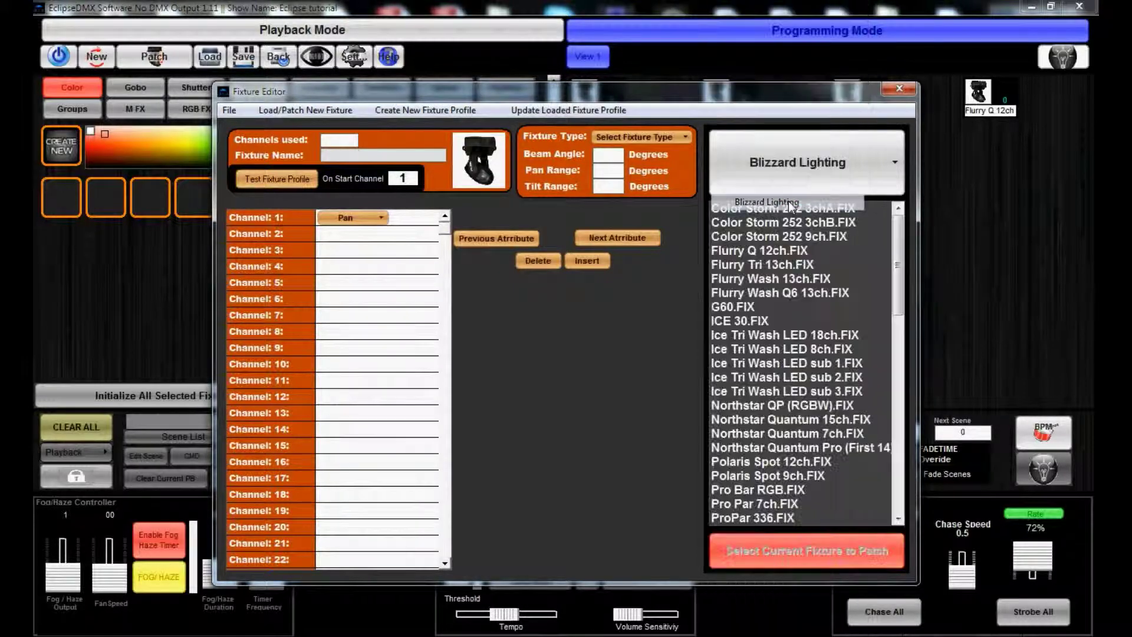
left_click(898, 253)
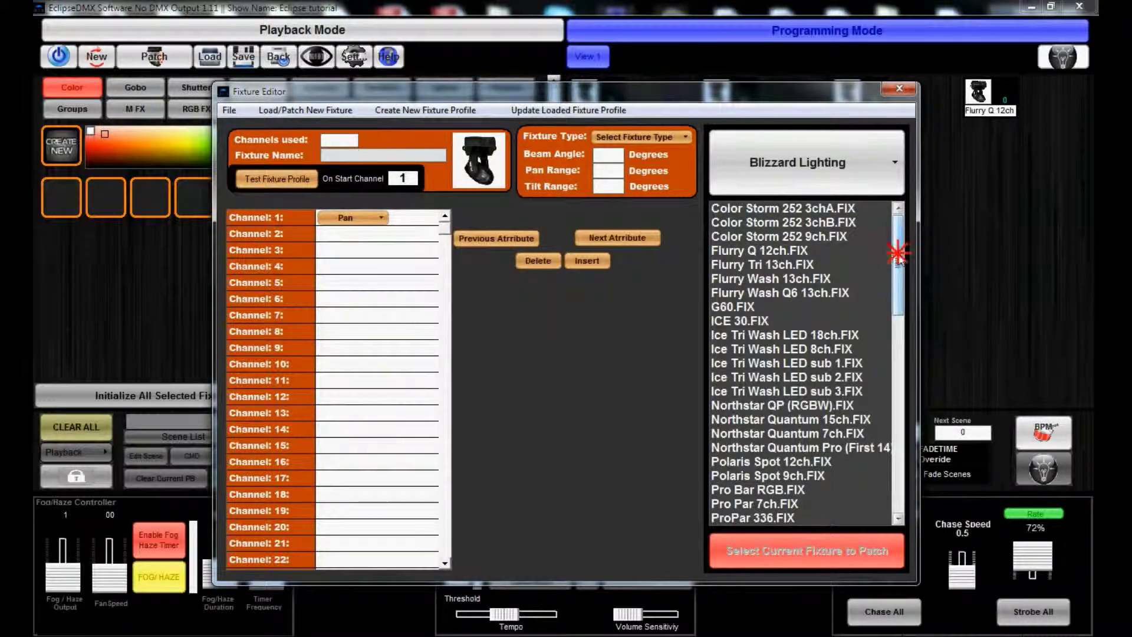
left_click_drag(898, 253, 896, 360)
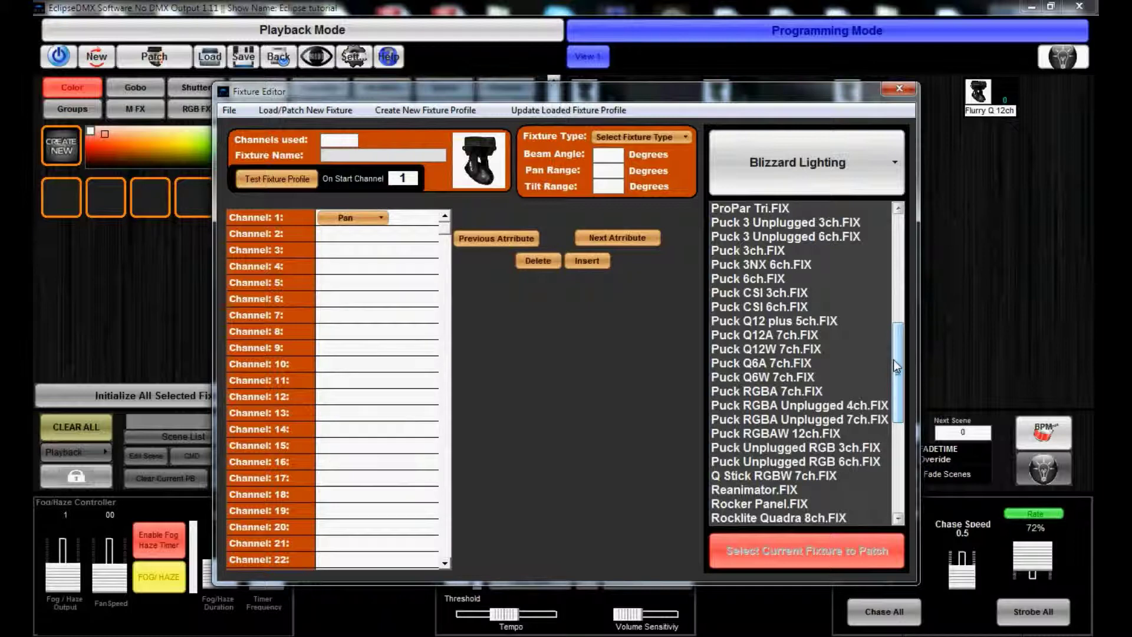
left_click(793, 266)
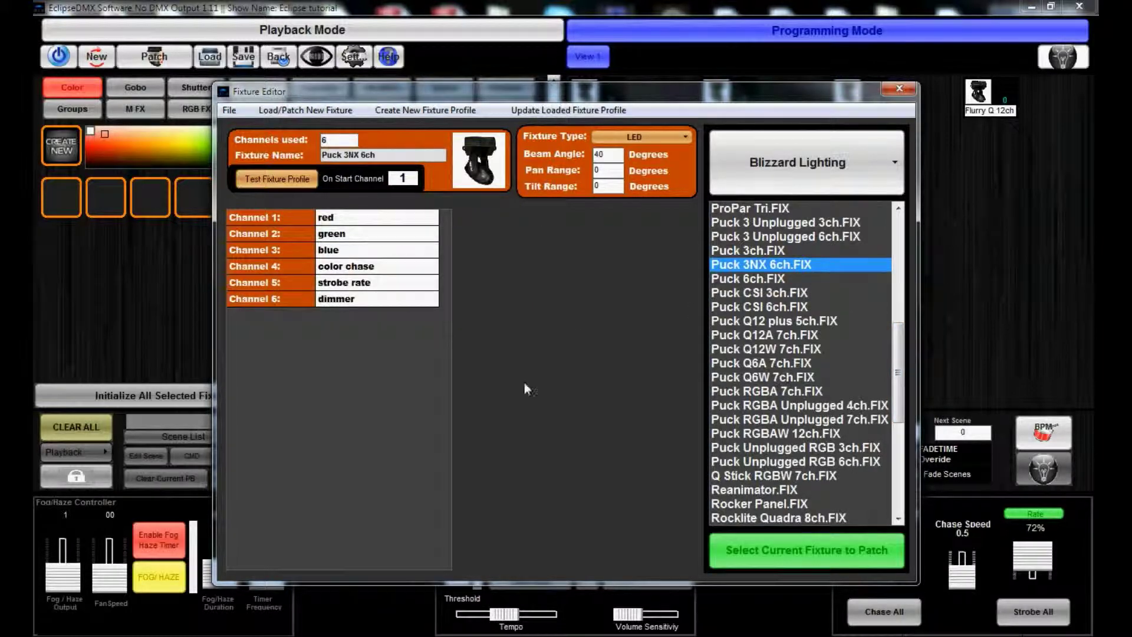
left_click(750, 556)
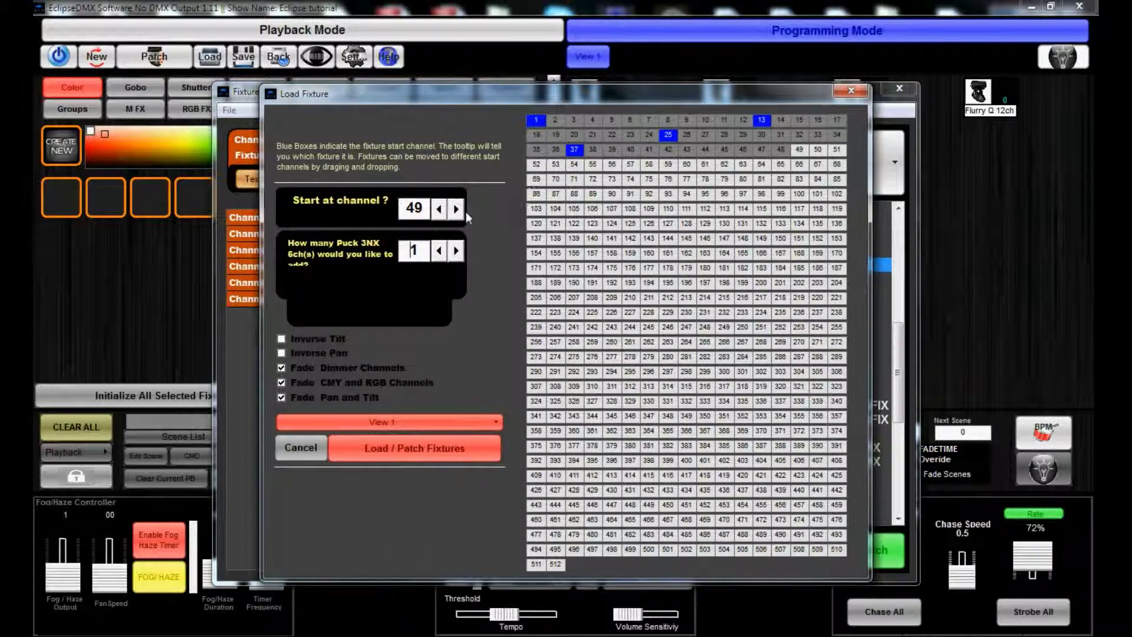
Patch four Puck 3NX 6ch fixtures from start channel 49 into View 1, with automatic fixture group creation.
left_click(457, 250)
left_click(457, 251)
left_click(457, 250)
left_click(390, 424)
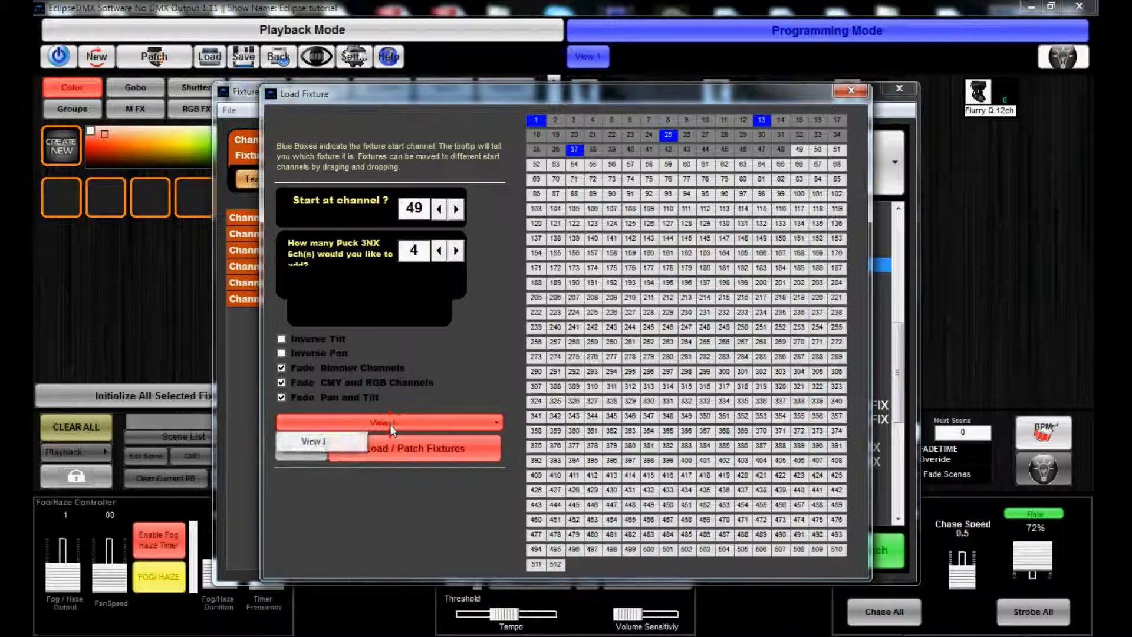
left_click(390, 425)
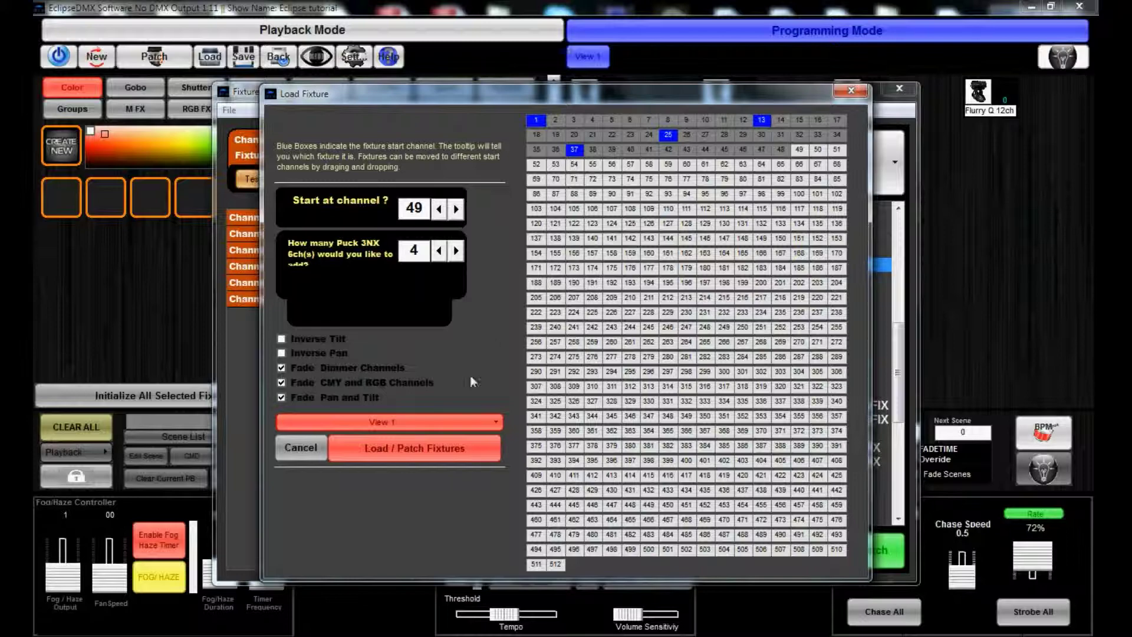
left_click(406, 450)
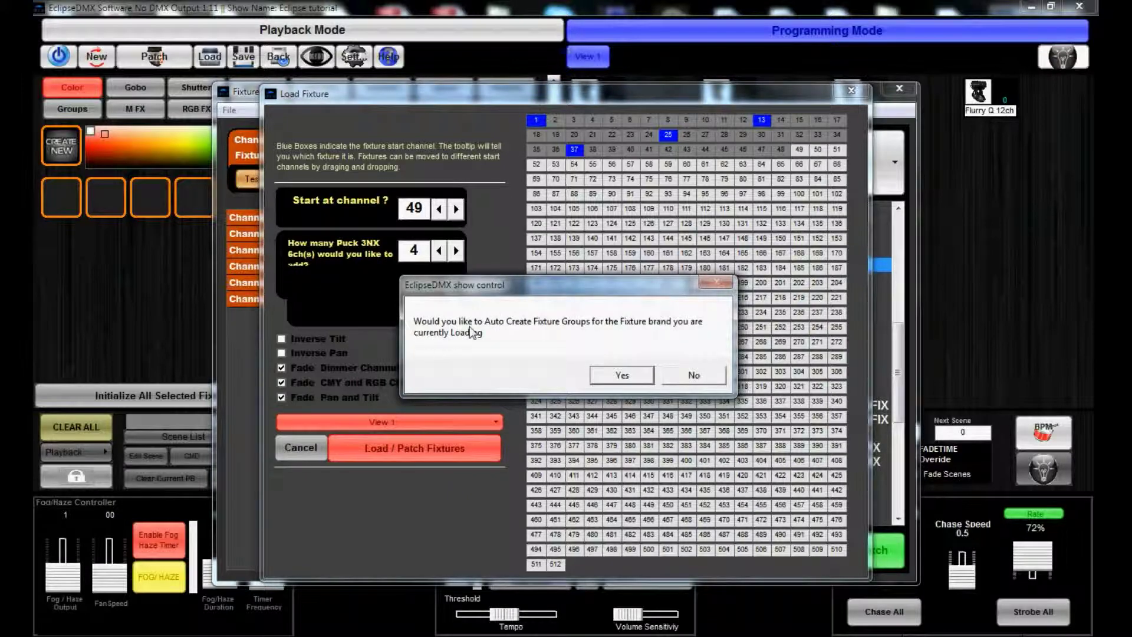
left_click(619, 375)
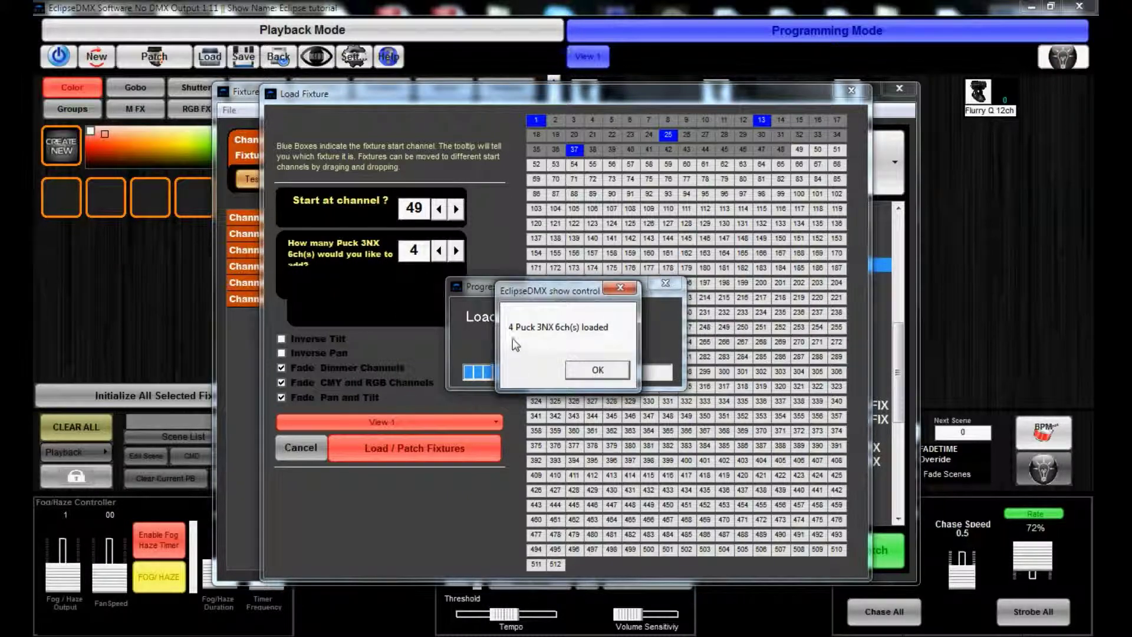
left_click(597, 371)
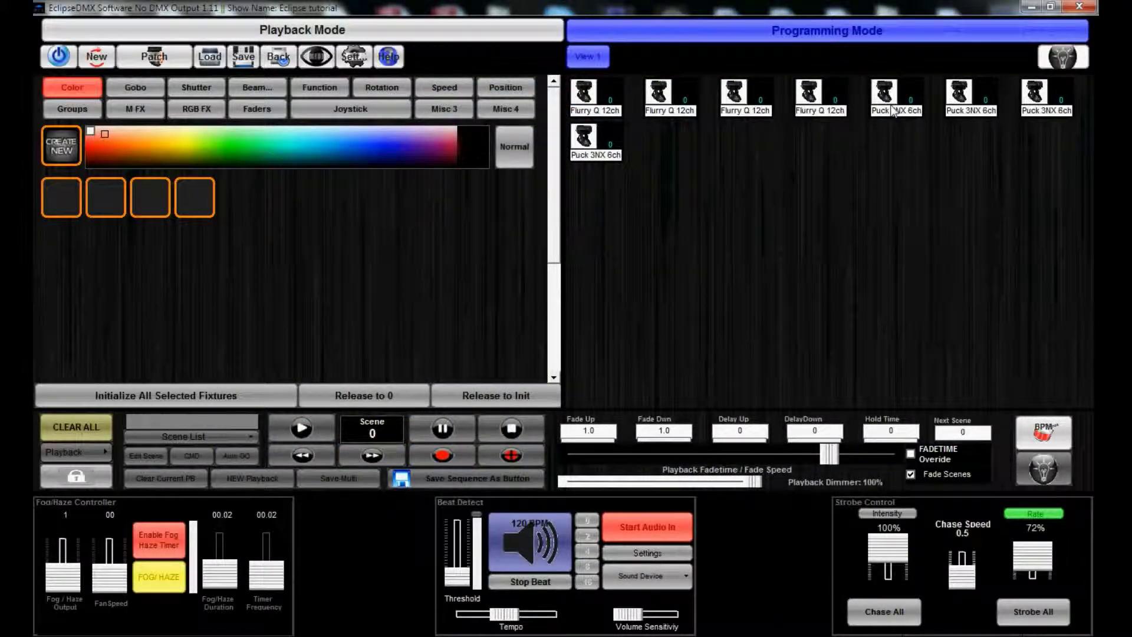
Arrange the four Puck 3NX 6ch fixtures in a spaced row beneath the Flurry Q fixtures, leaving none selected.
left_click_drag(603, 145, 825, 206)
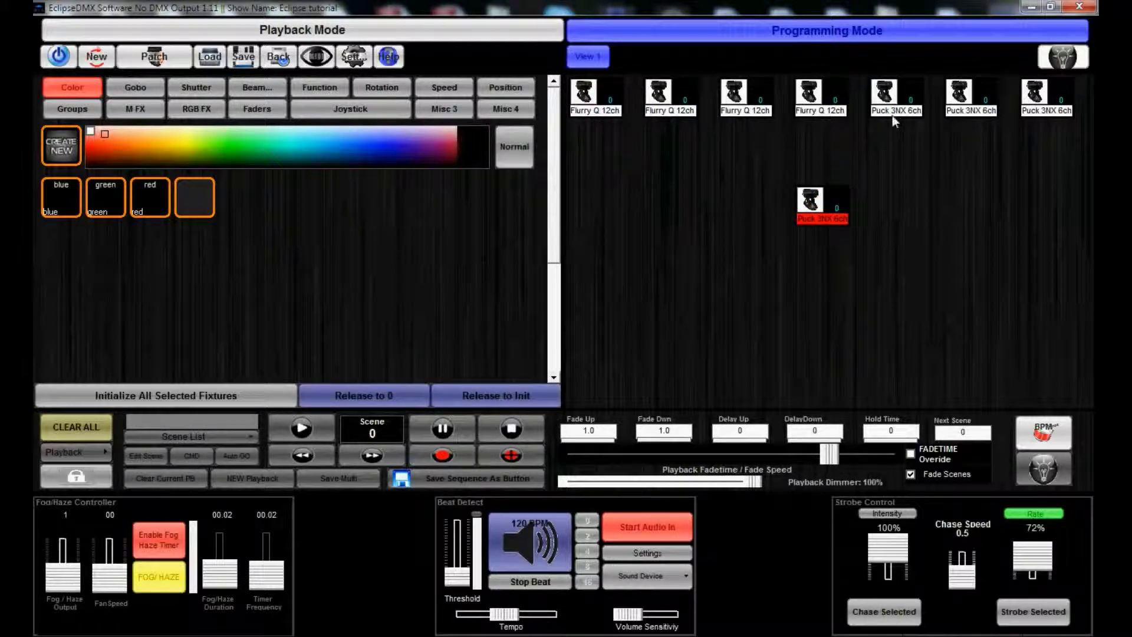
left_click(894, 110)
left_click_drag(876, 119, 590, 208)
left_click_drag(962, 109, 680, 201)
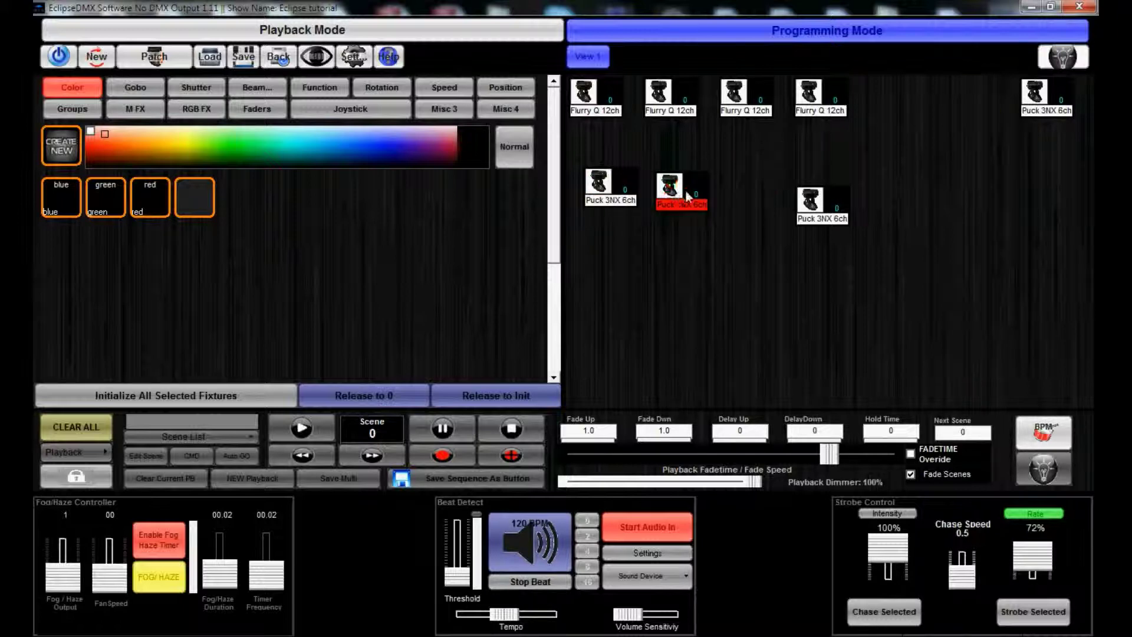
left_click(1041, 94)
left_click_drag(841, 168, 755, 194)
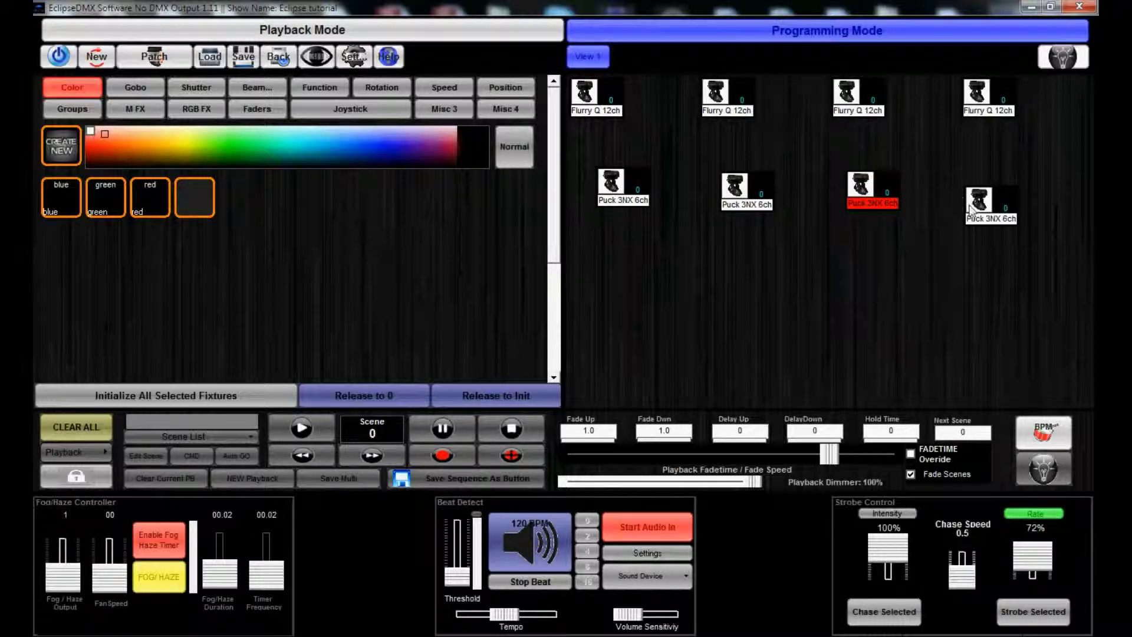
left_click_drag(969, 210, 967, 184)
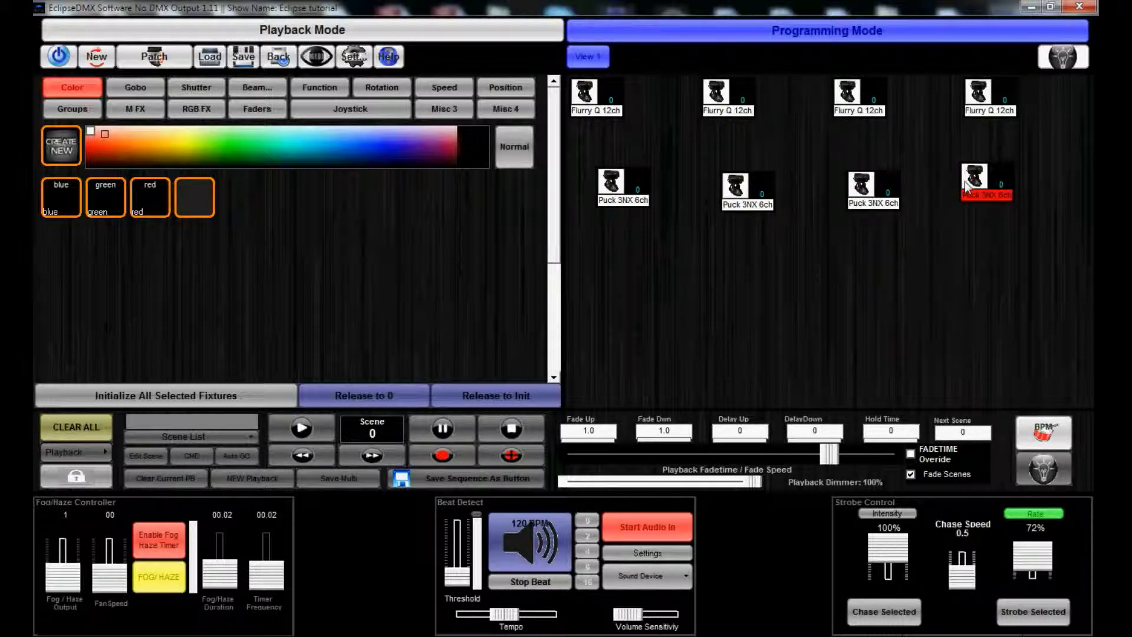
left_click(895, 202)
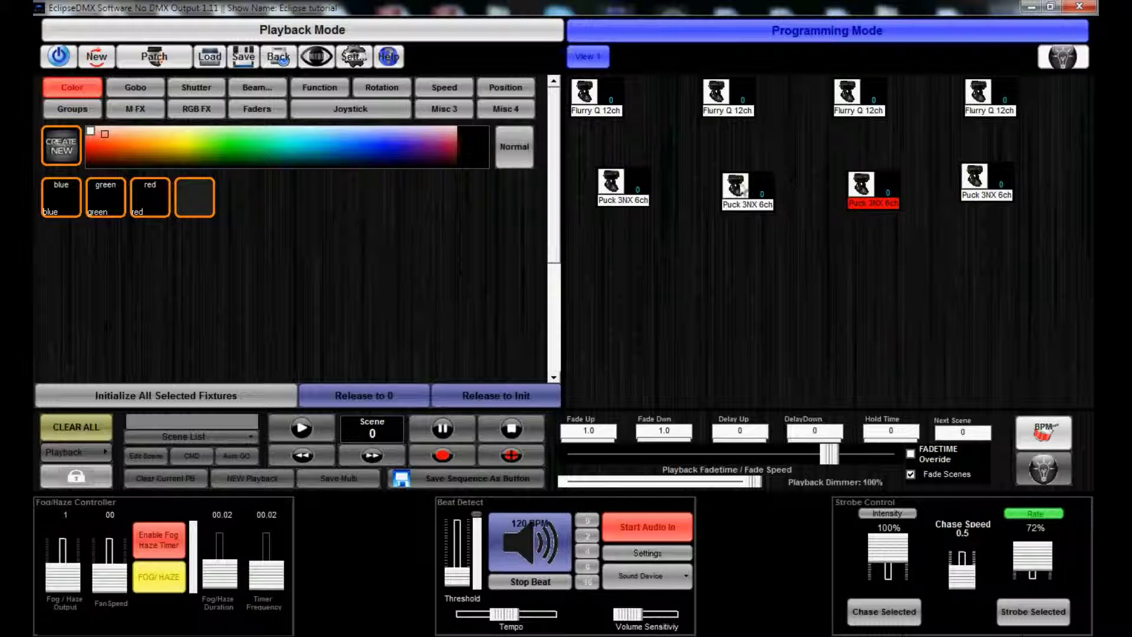
left_click(763, 261)
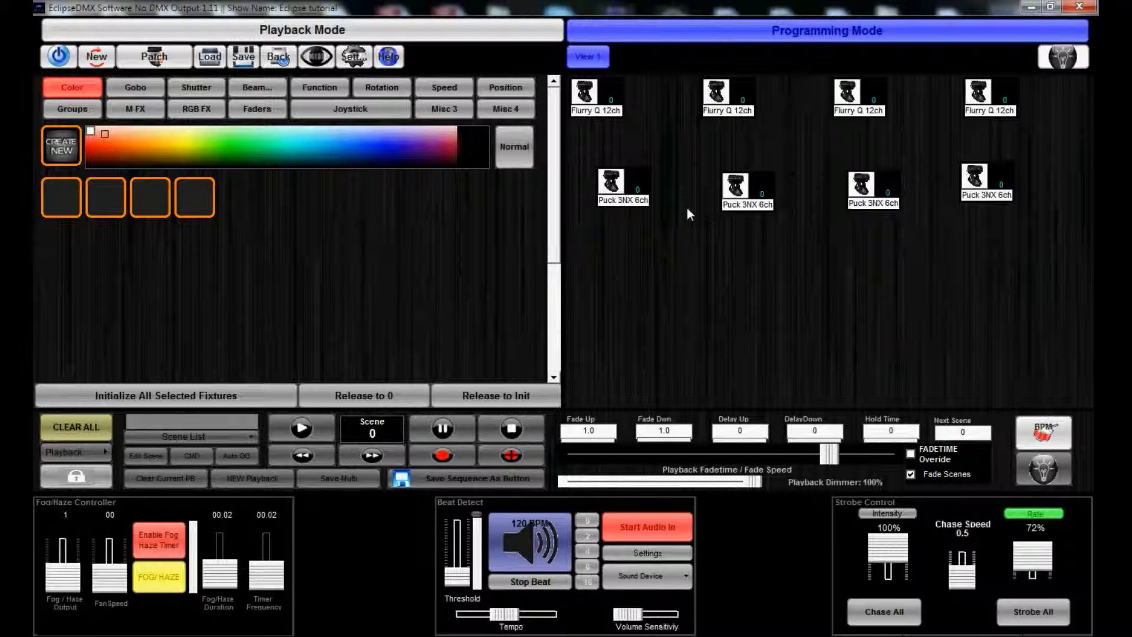
Add a second fixture view and rename it Puck 3NX.
right_click(598, 59)
left_click(630, 69)
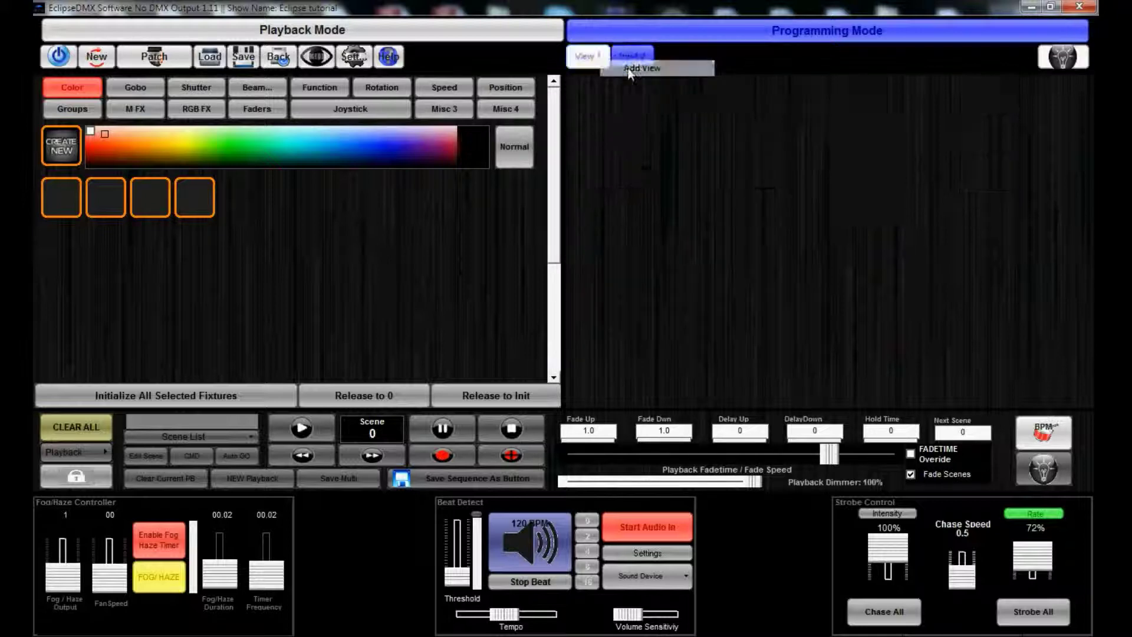
right_click(635, 61)
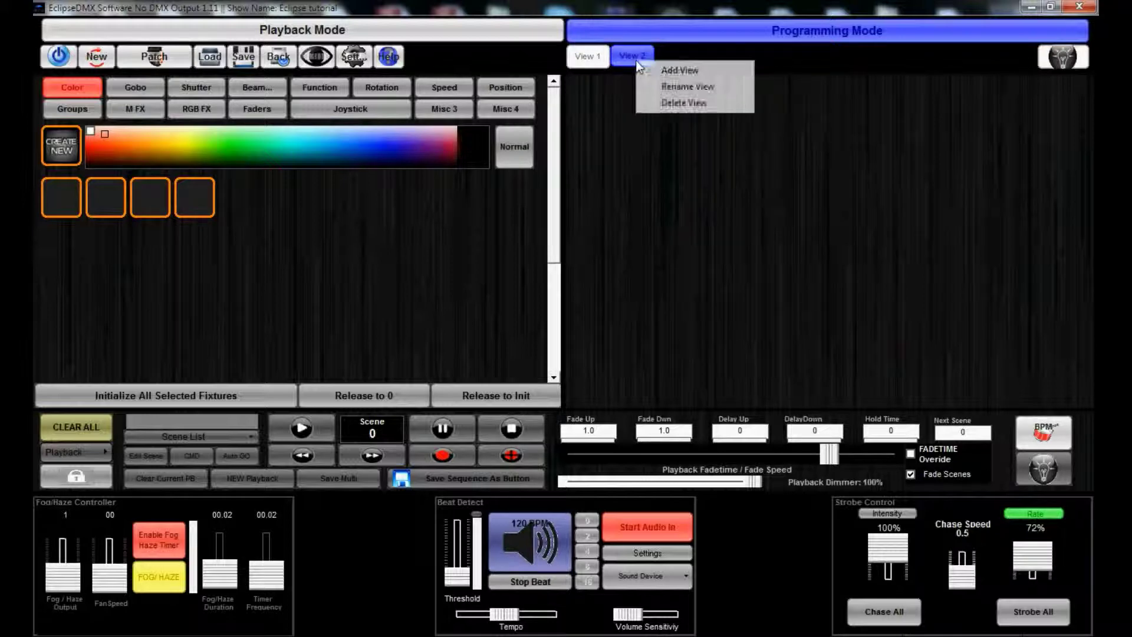
left_click(663, 86)
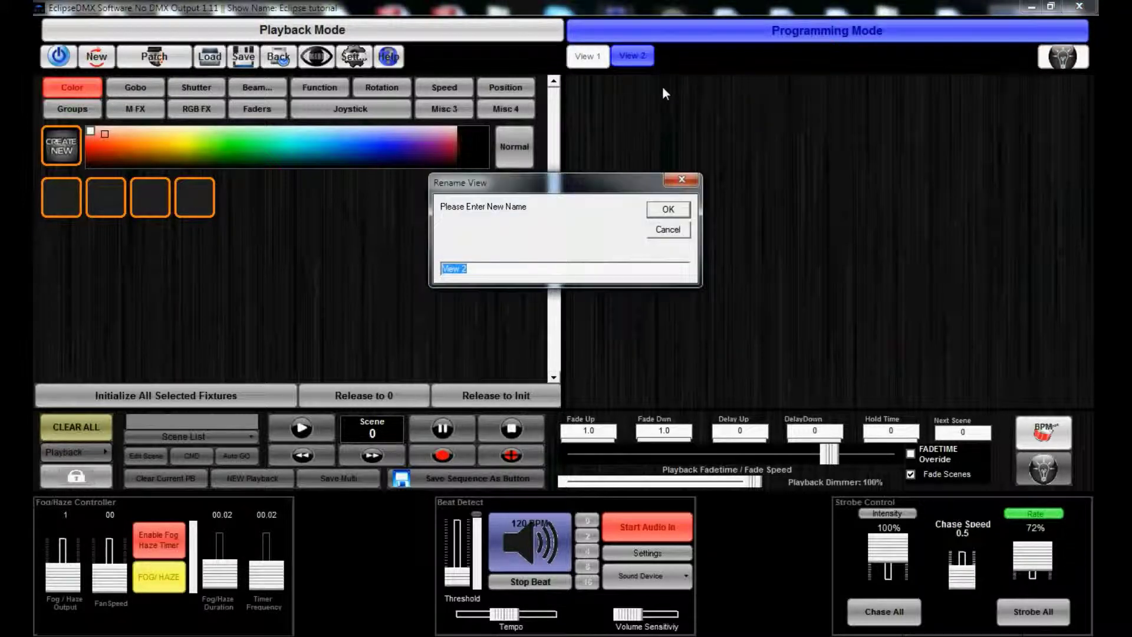
type("Puck 3NX")
left_click(671, 207)
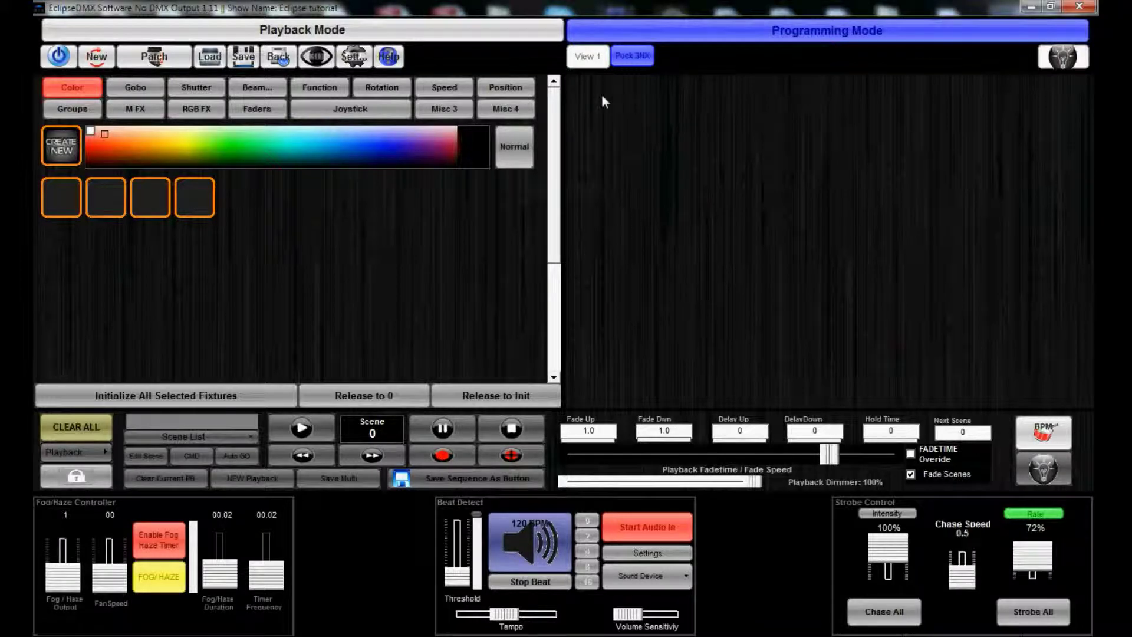
Move all four Puck 3NX 6ch fixtures from View 1 to the Puck 3NX view.
left_click(604, 59)
left_click(633, 58)
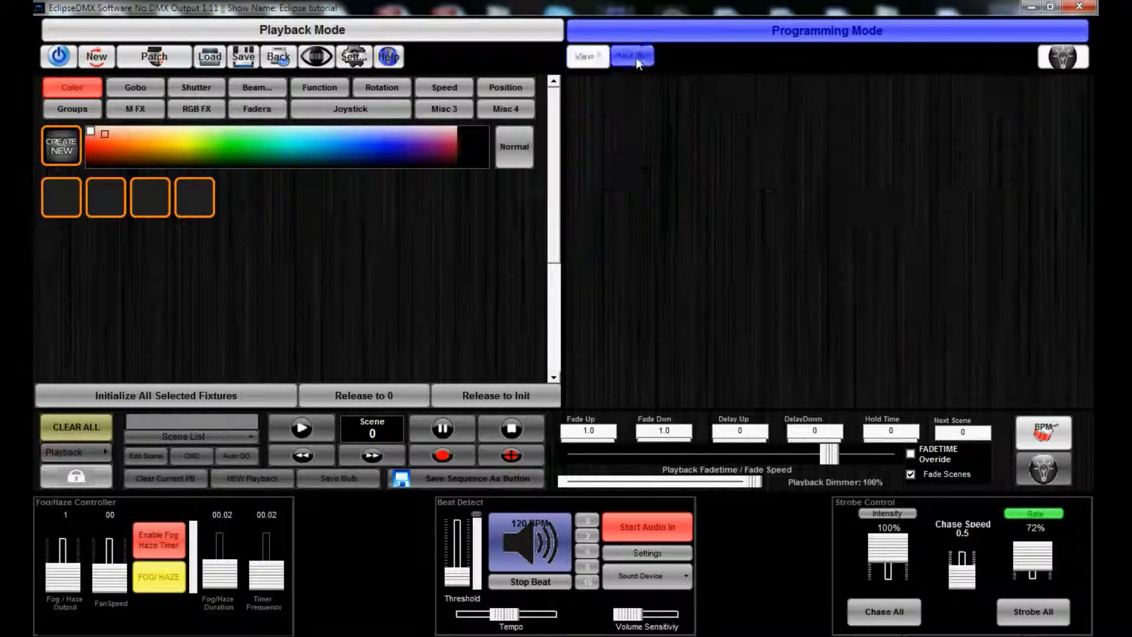
left_click(584, 60)
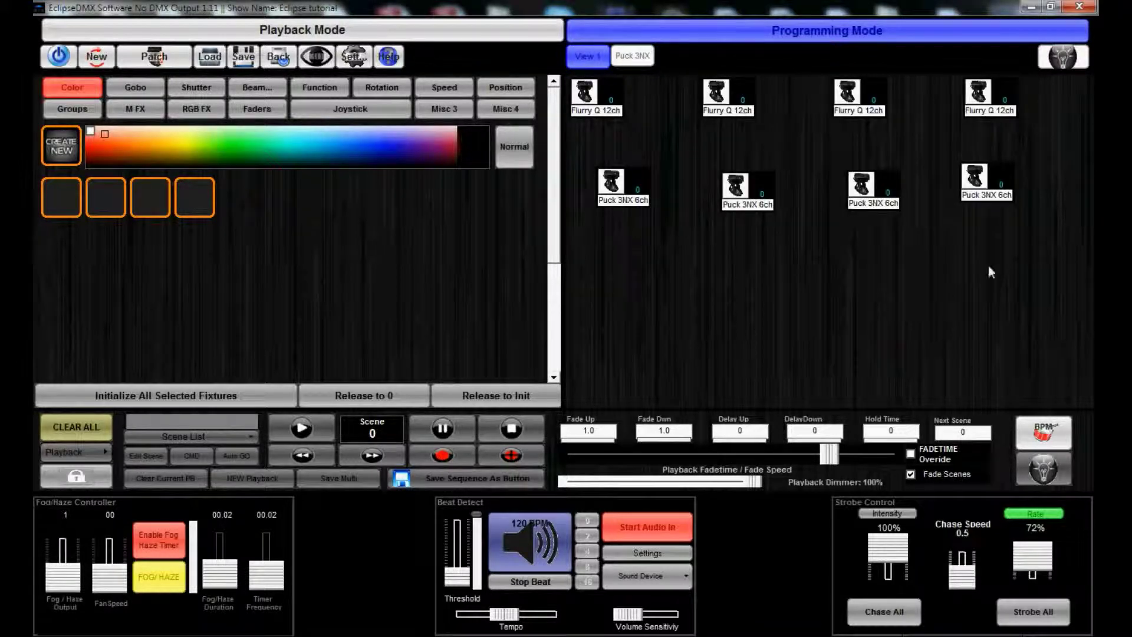
left_click_drag(1042, 192, 591, 183)
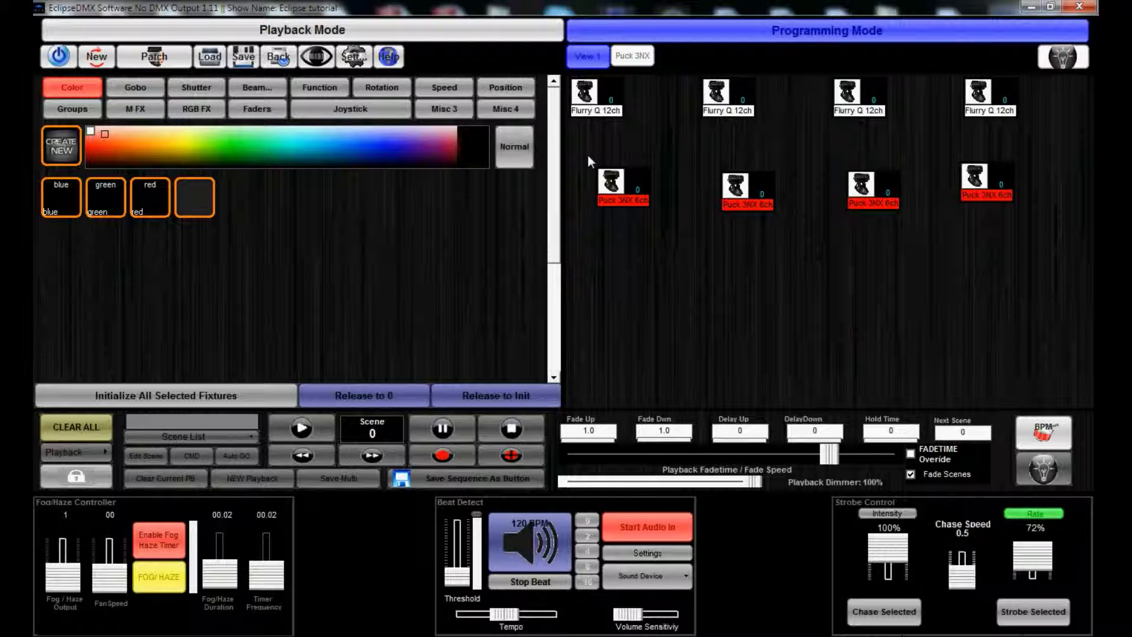
right_click(620, 186)
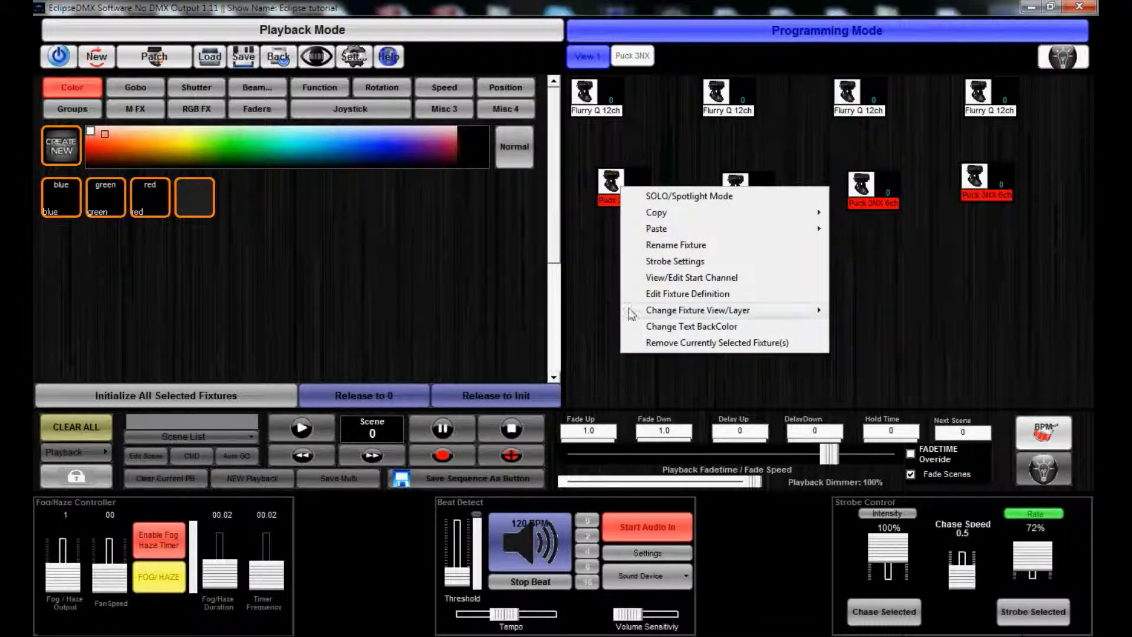
mouse_move(663, 313)
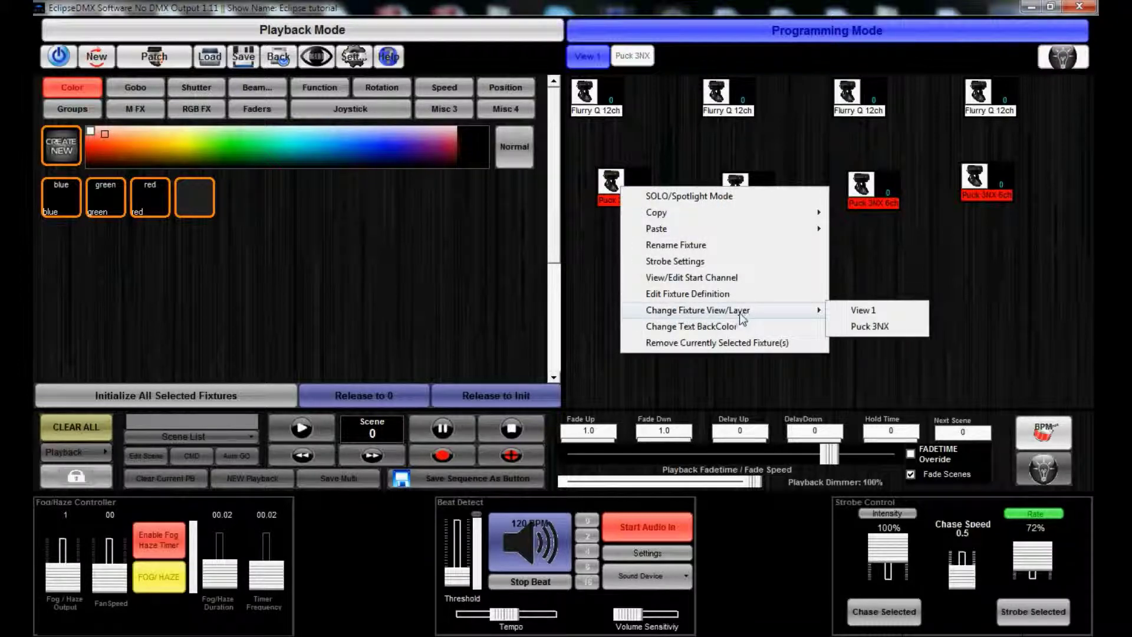
left_click(869, 327)
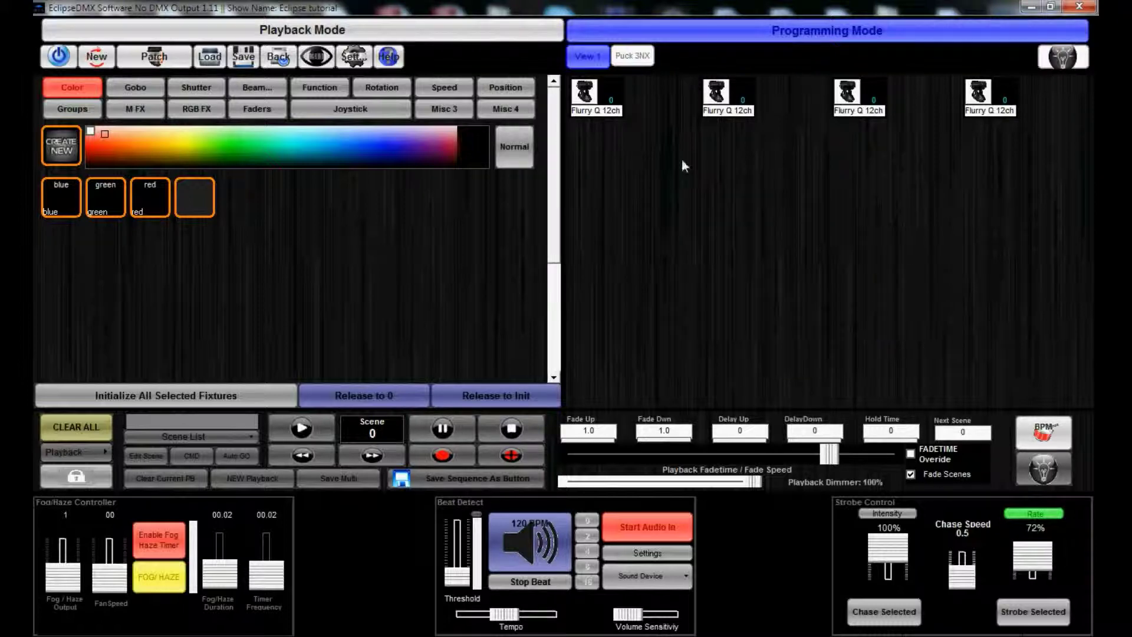
Deselect the moved fixtures and compare which fixtures View 1 and the Puck 3NX view contain.
left_click(635, 54)
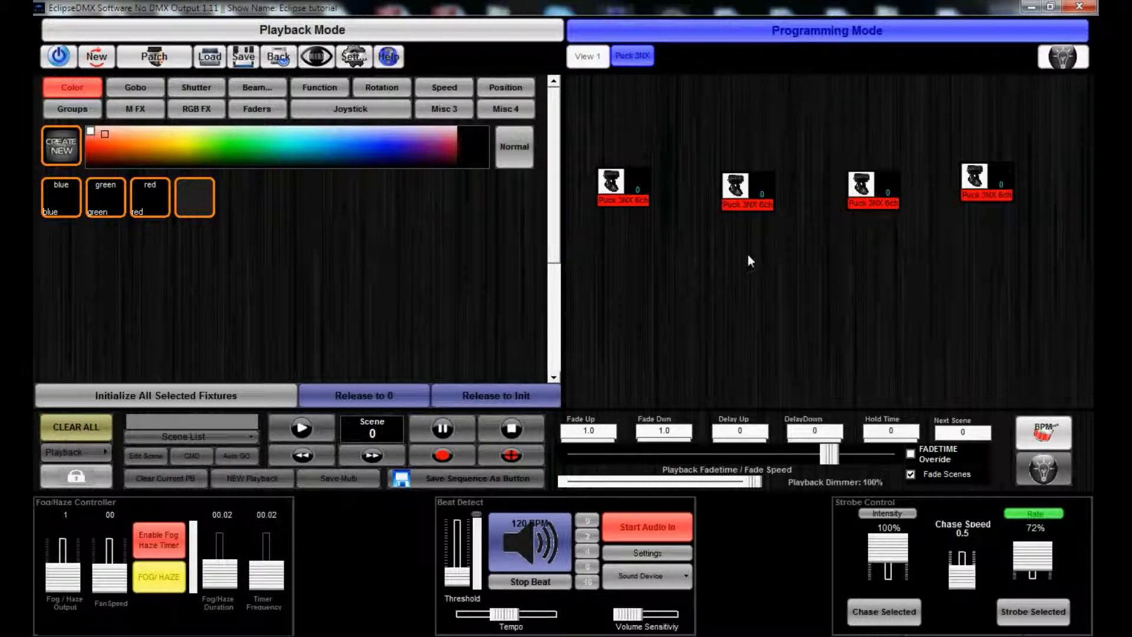
left_click(719, 253)
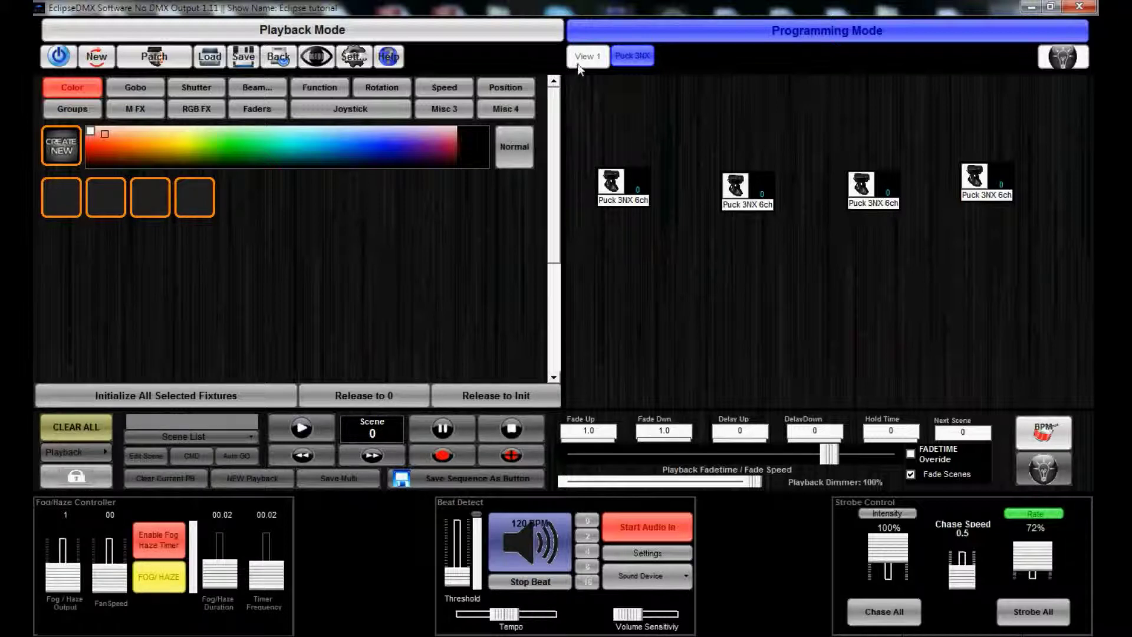
left_click(592, 57)
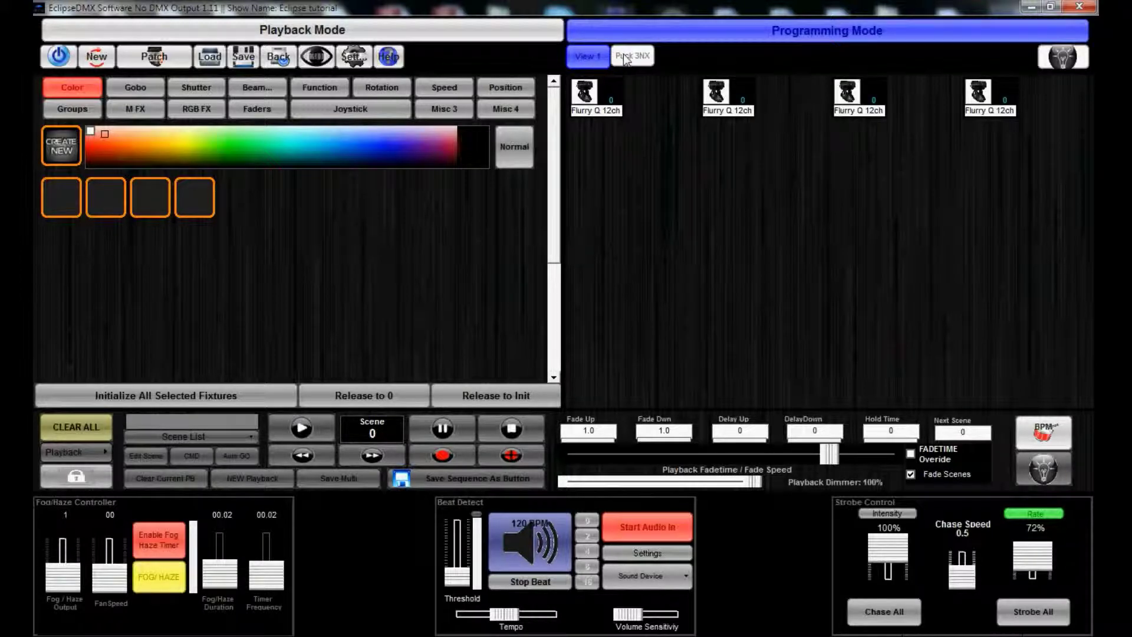
left_click(625, 56)
left_click(593, 56)
Select all four Puck 3NX 6ch fixtures in the Puck 3NX view and set their dimmer to 100%.
left_click(636, 57)
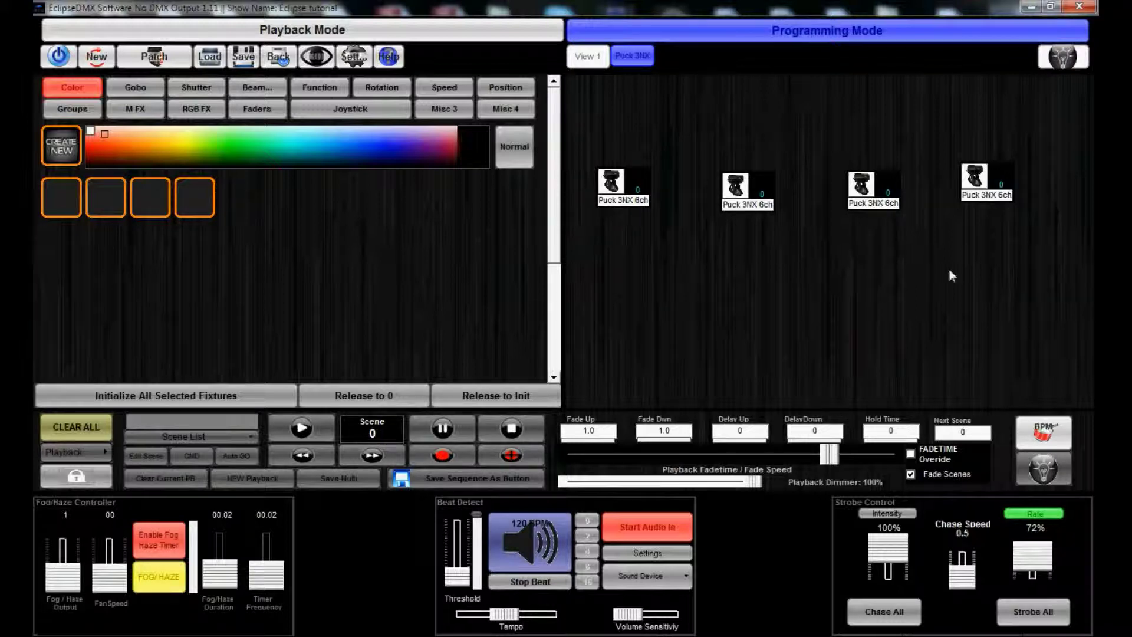
left_click_drag(1038, 242, 596, 169)
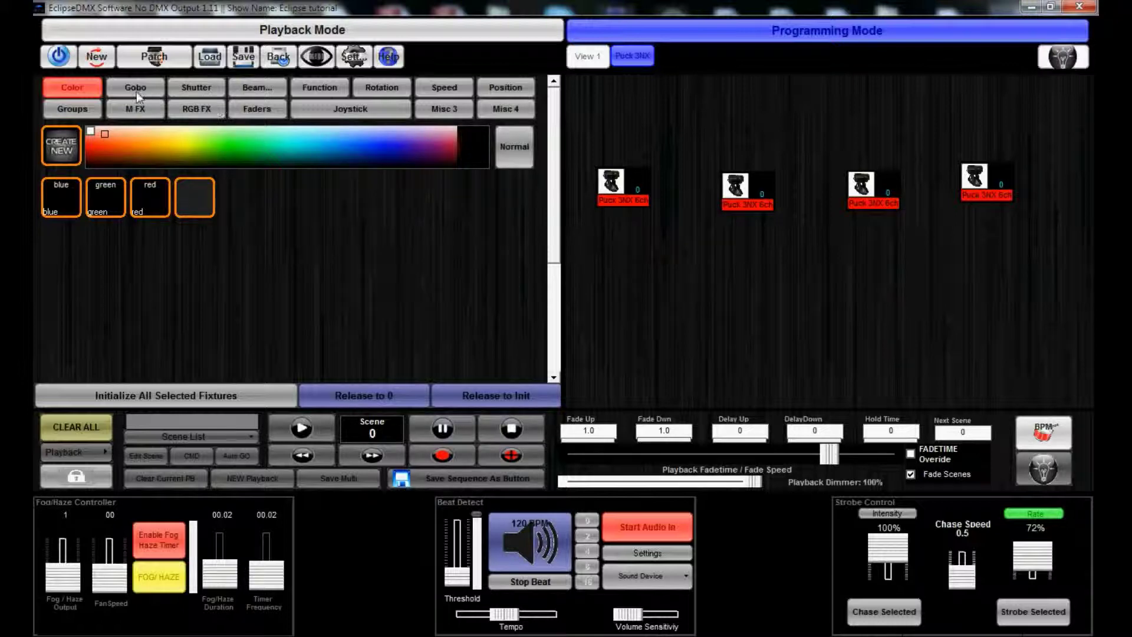
left_click(191, 92)
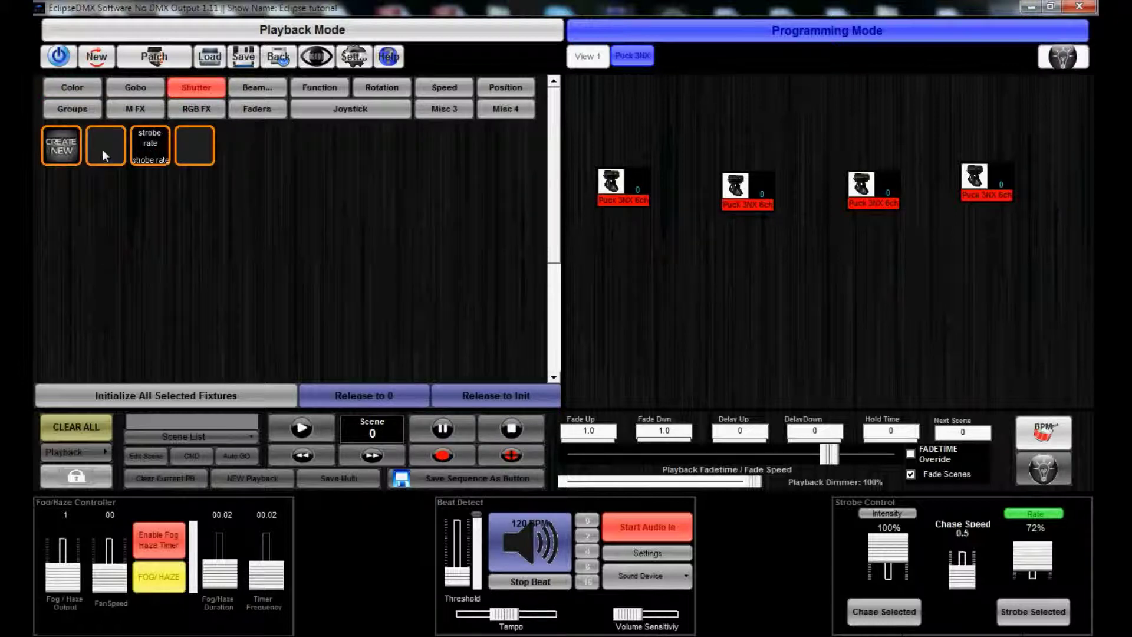
left_click(252, 87)
left_click(142, 157)
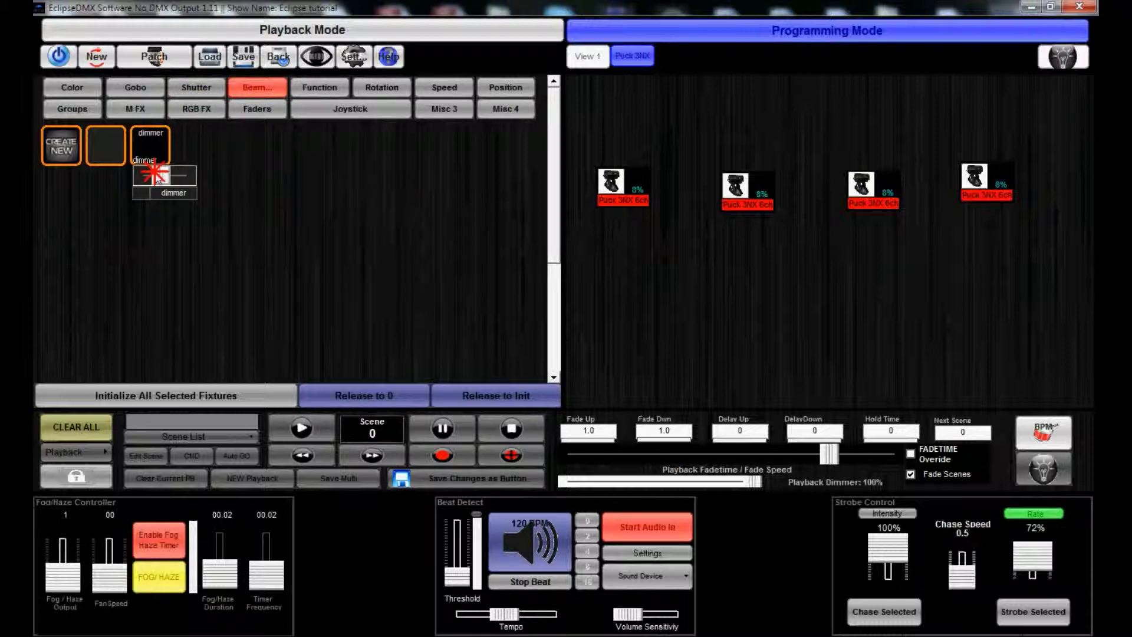
right_click(154, 145)
left_click_drag(196, 180, 220, 175)
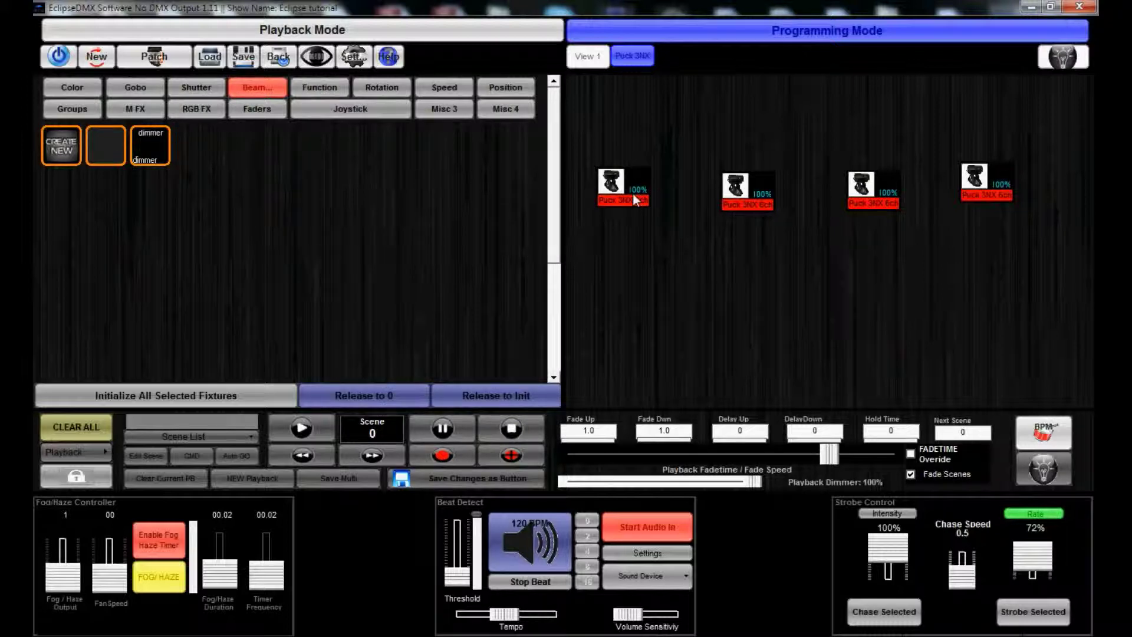
right_click(154, 145)
mouse_move(192, 177)
left_mouse_down()
mouse_move(148, 176)
mouse_move(207, 180)
left_mouse_up()
Color the selected Puck 3NX fixtures cyan from the spectrum, then magenta from the solid color swatches.
left_click(70, 90)
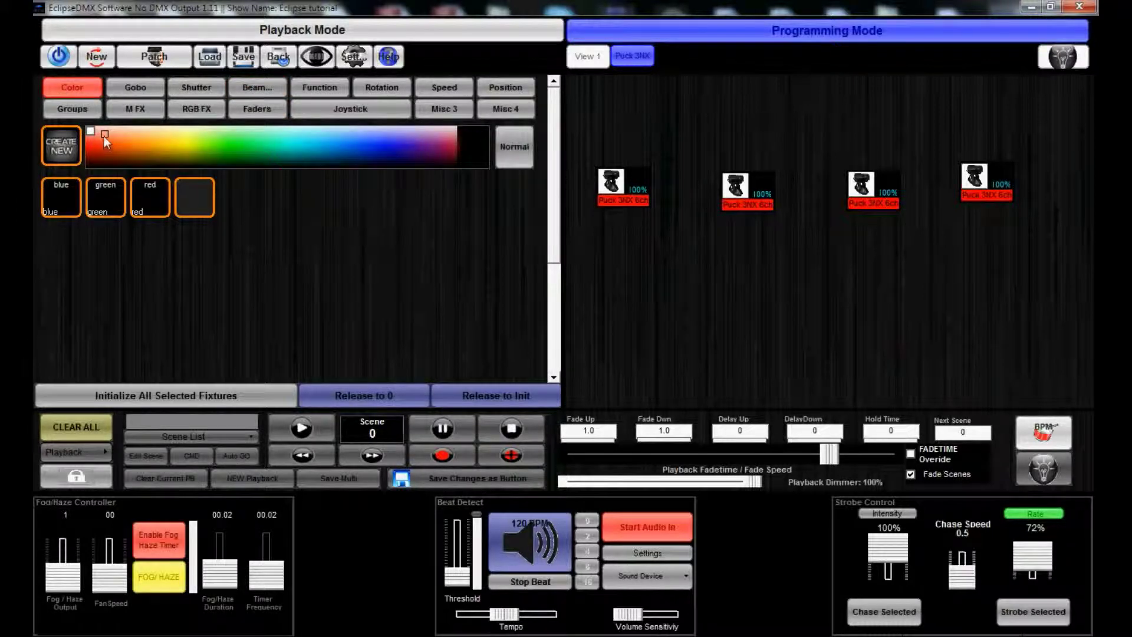
left_click_drag(103, 137, 300, 144)
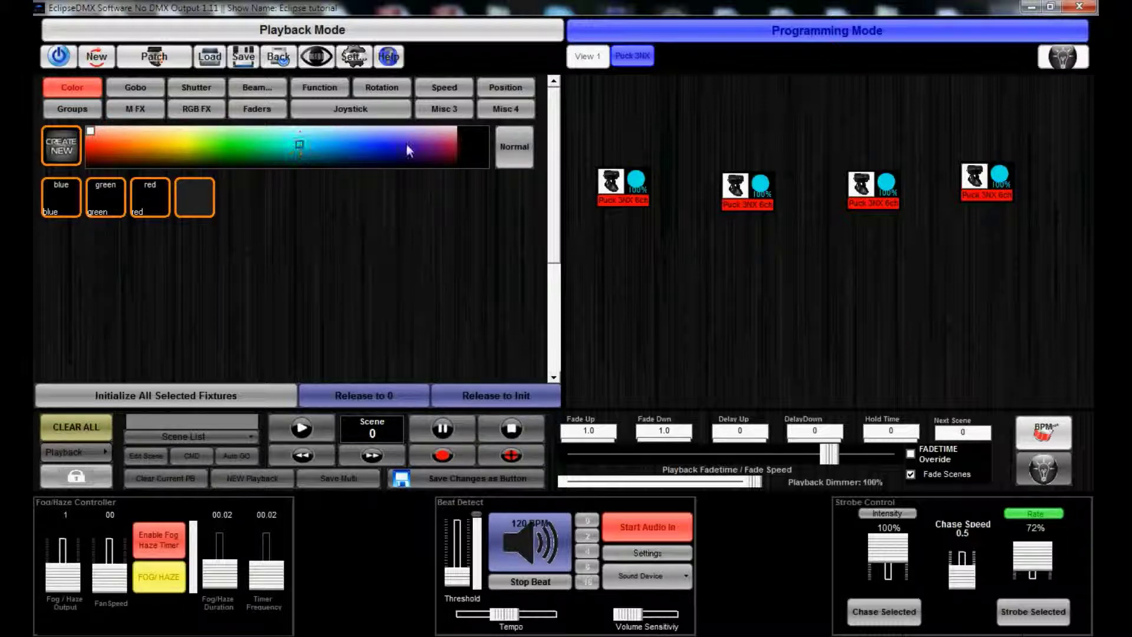
left_click(511, 151)
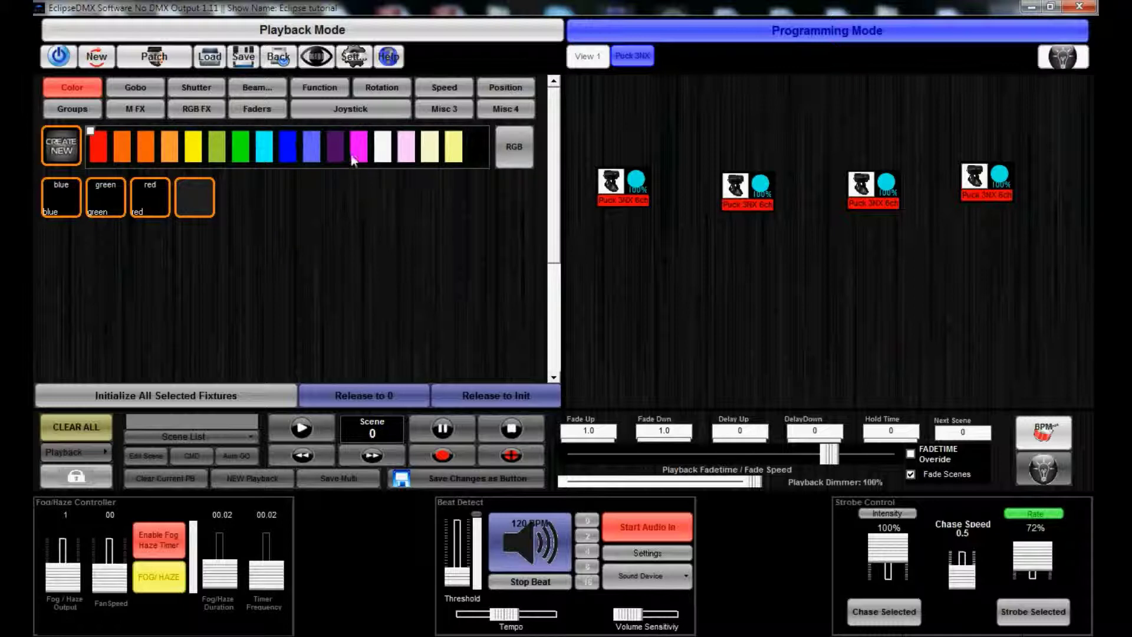
left_click(311, 152)
mouse_move(312, 151)
left_mouse_down()
mouse_move(95, 150)
mouse_move(454, 147)
mouse_move(366, 155)
left_mouse_up()
Apply the dark purple R-49 swatch from the Rosco palette to the selected Puck 3NX fixtures.
left_click(508, 145)
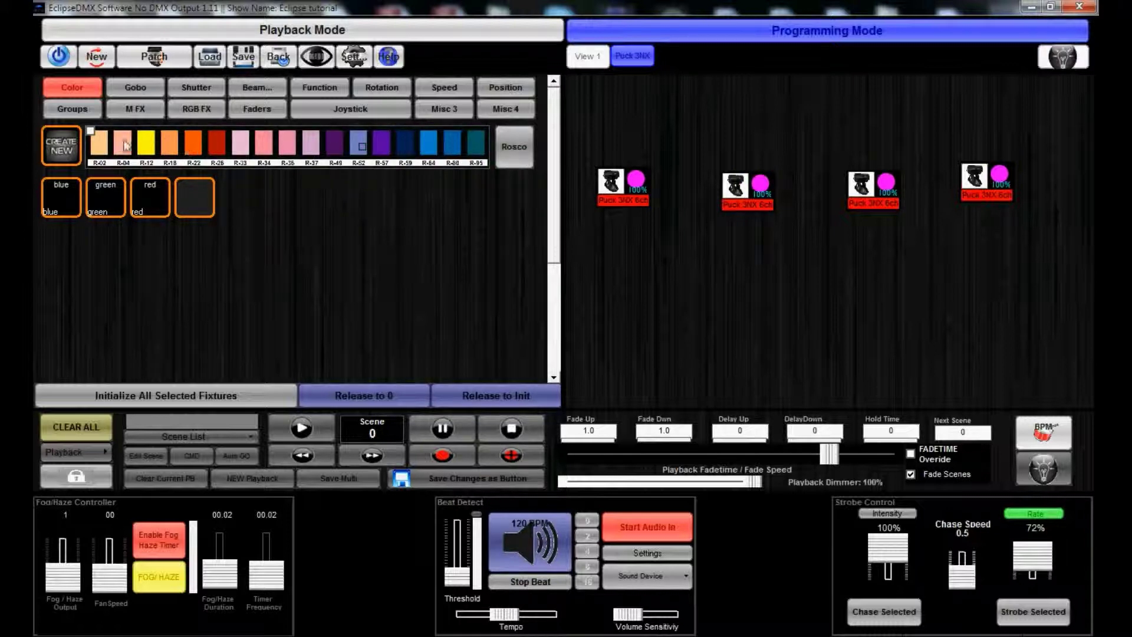
left_click(162, 147)
left_click_drag(162, 152, 333, 151)
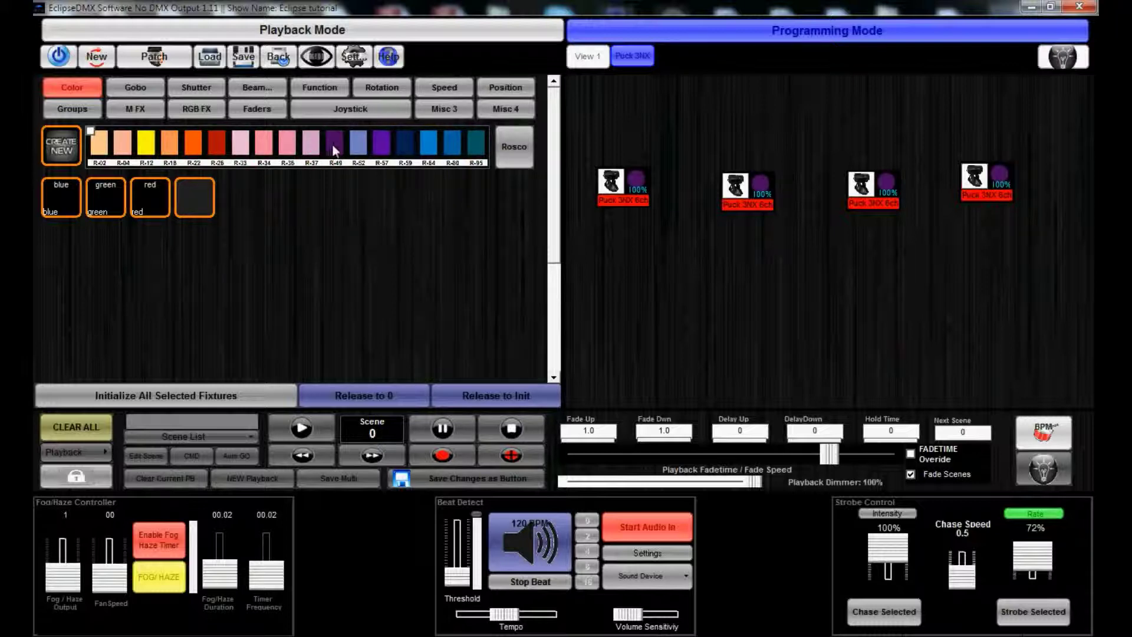
Return to the continuous color spectrum and set the selected Puck 3NX fixtures to green.
left_click(515, 147)
left_click(517, 147)
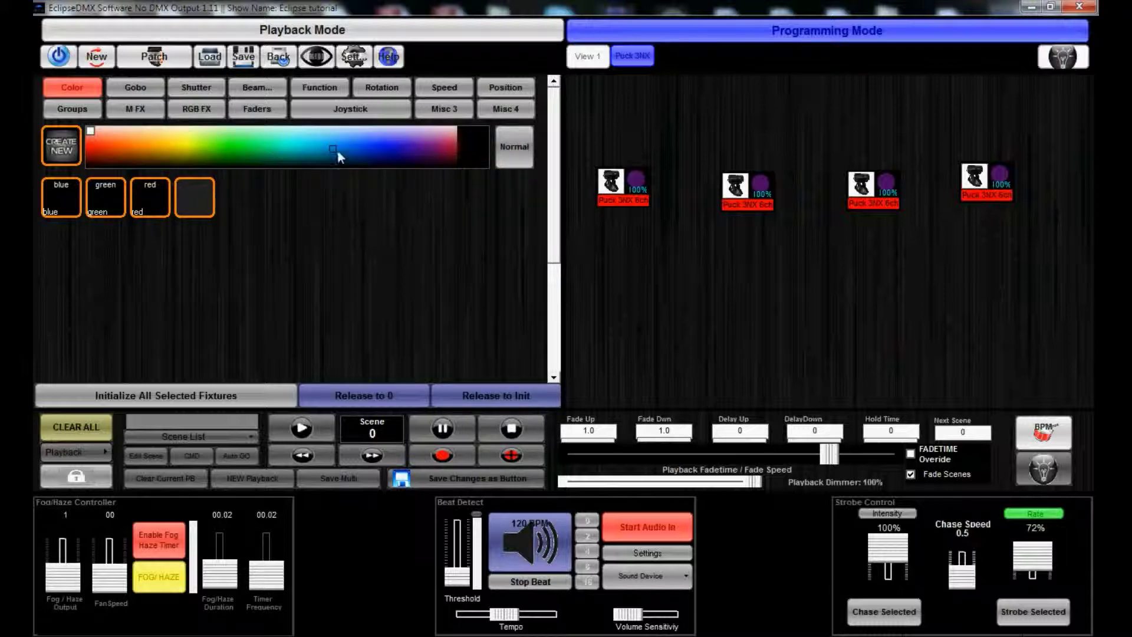
left_click_drag(338, 150, 261, 147)
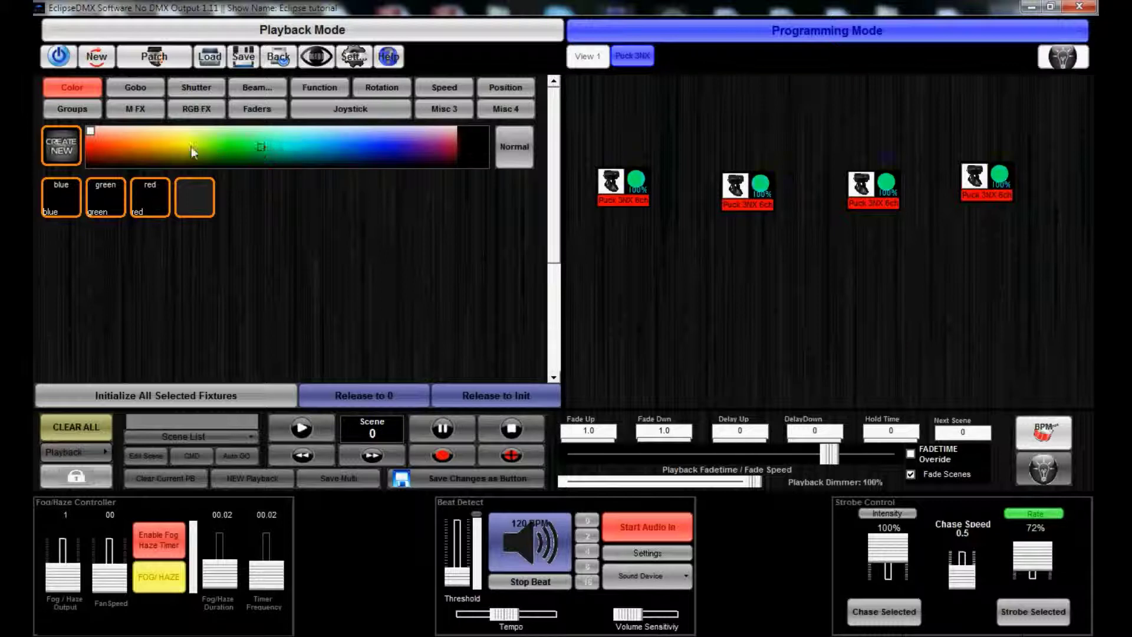
Try cyan and yellow on the Puck 3NX fixtures with Use White/Amber In Color Mix enabled, then light cyan with it disabled.
left_click(90, 131)
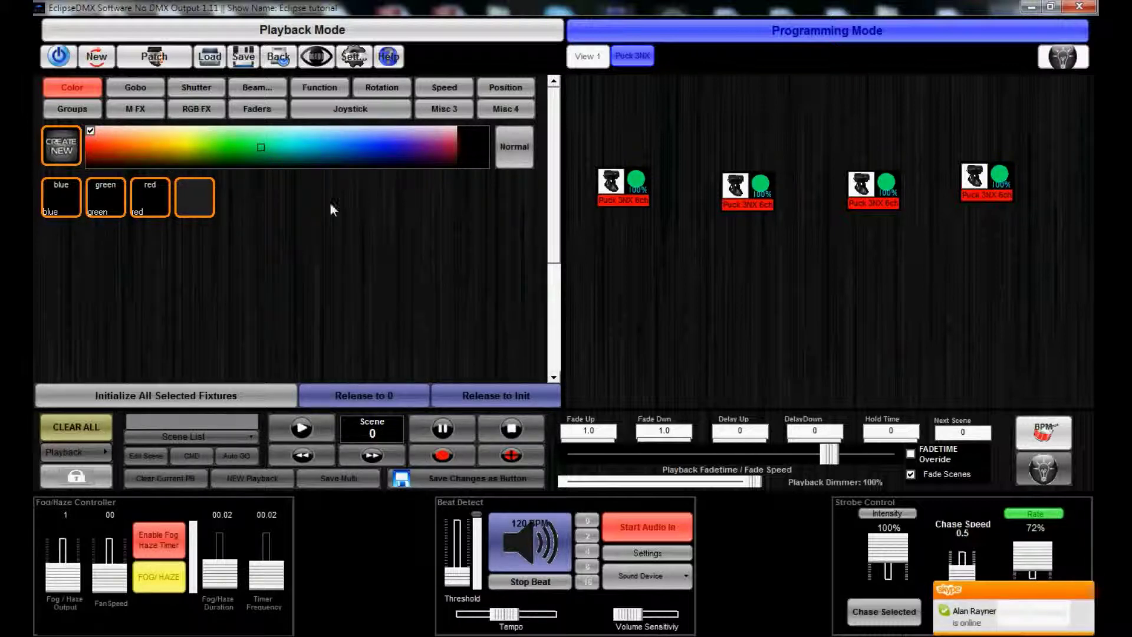
left_click_drag(269, 152, 294, 146)
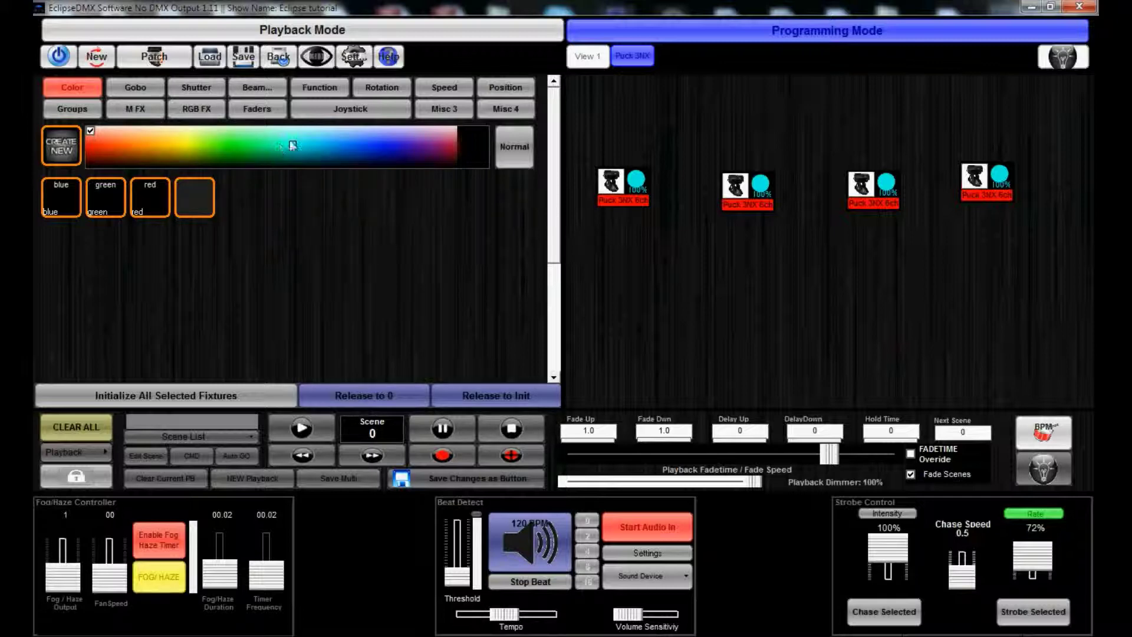
left_click_drag(292, 145, 191, 138)
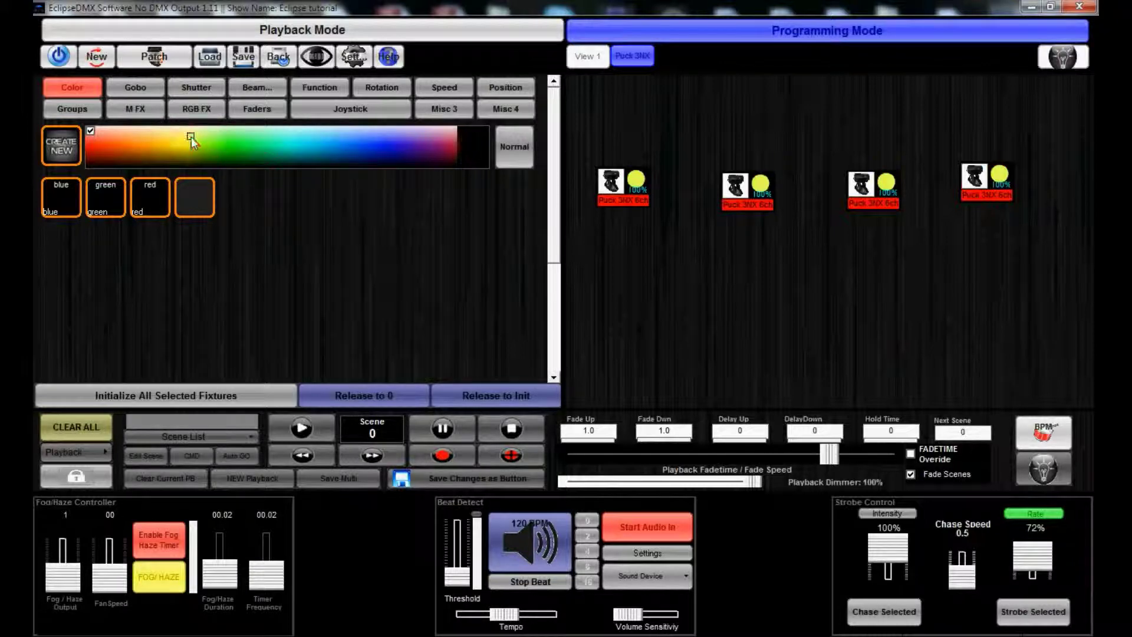
left_click(91, 132)
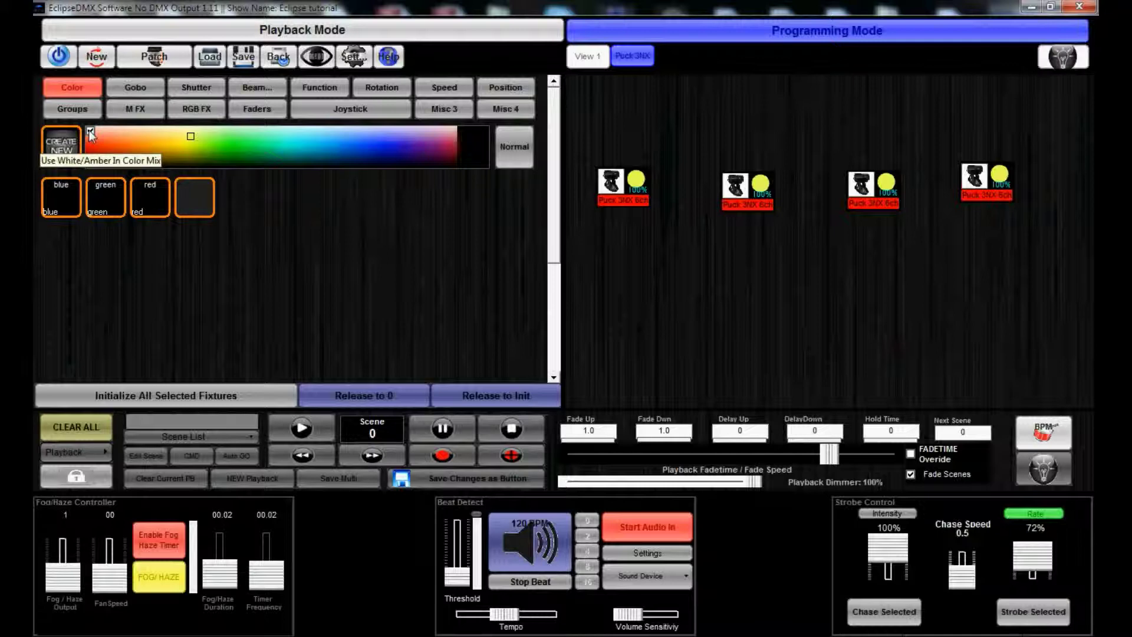
left_click_drag(178, 139, 298, 140)
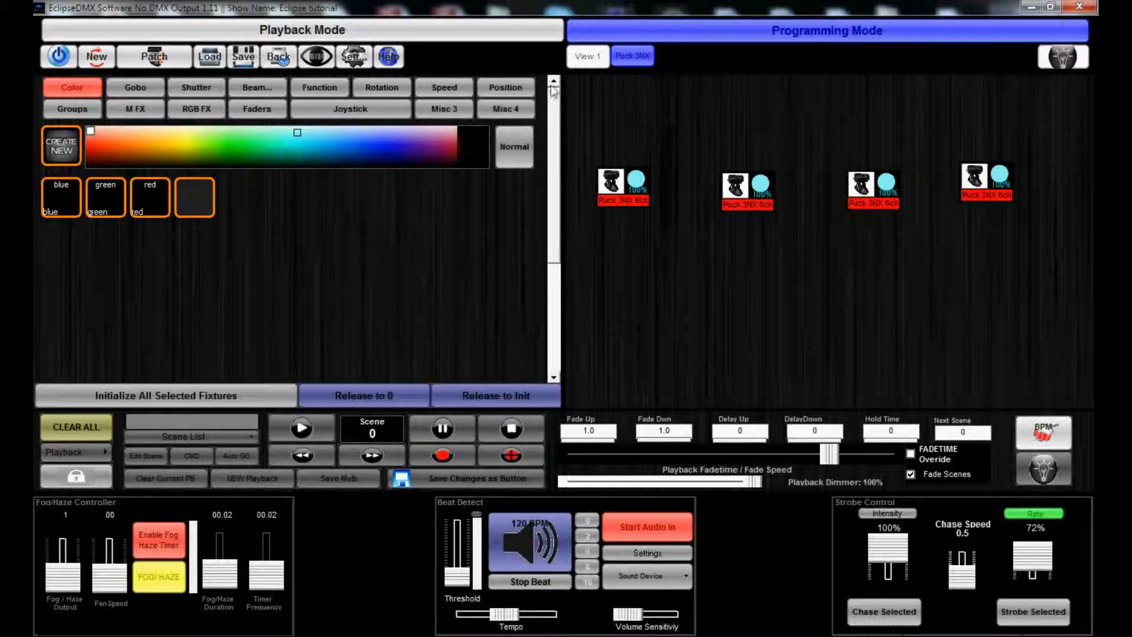
Select all four Flurry Q 12ch fixtures in View 1 and set their dimmer to 55%.
left_click(585, 57)
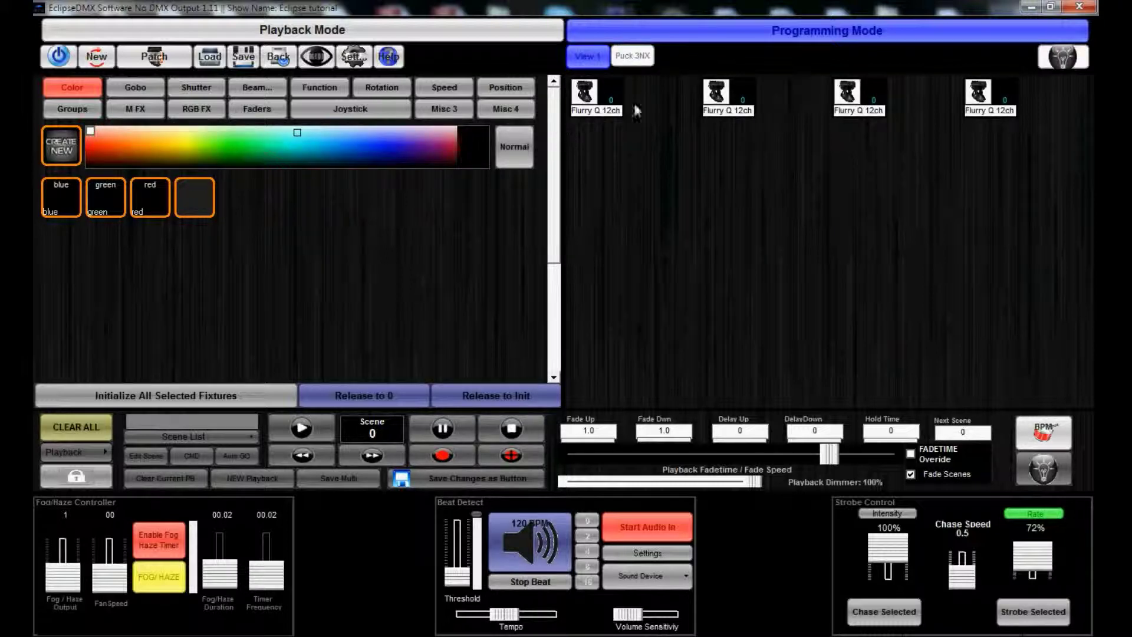
left_click(878, 136)
left_click(585, 99)
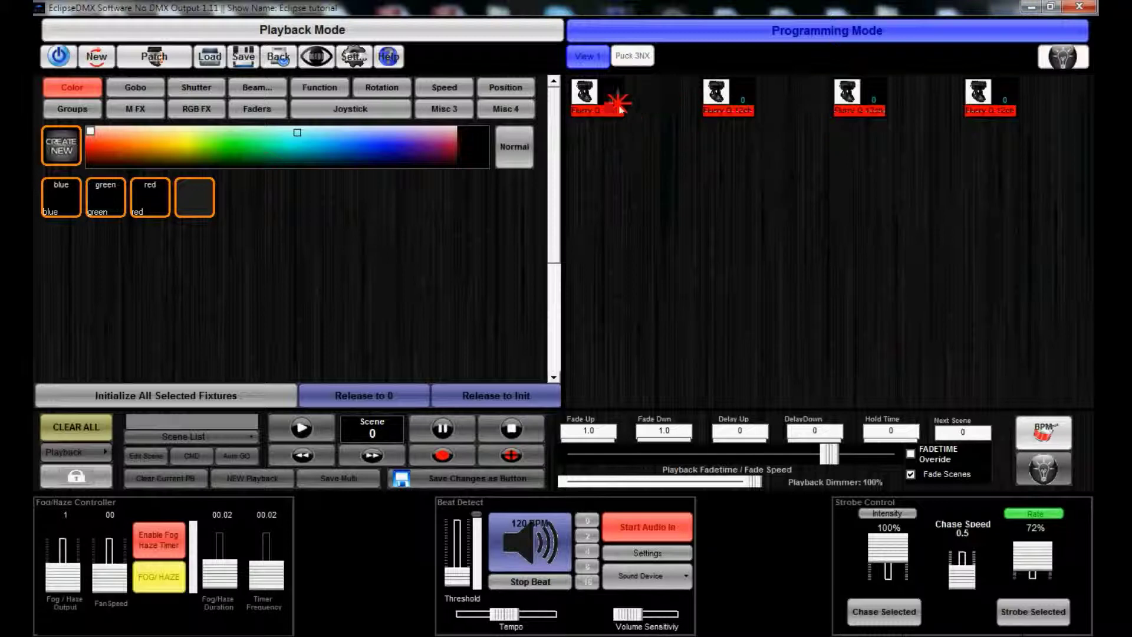
left_click(187, 92)
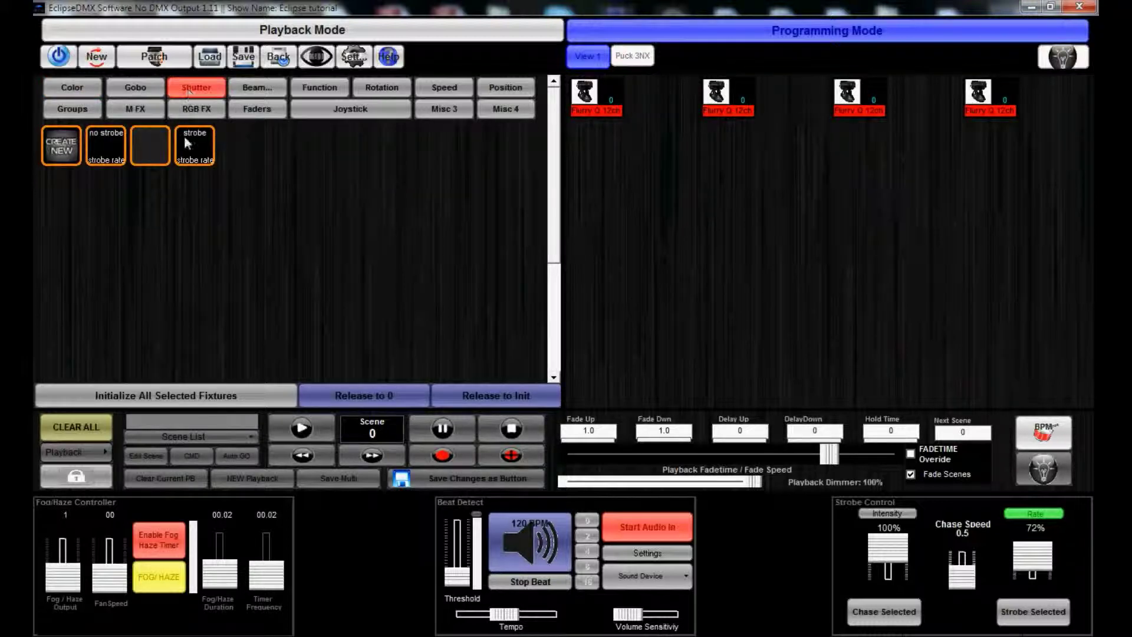
left_click(257, 87)
left_click(150, 150)
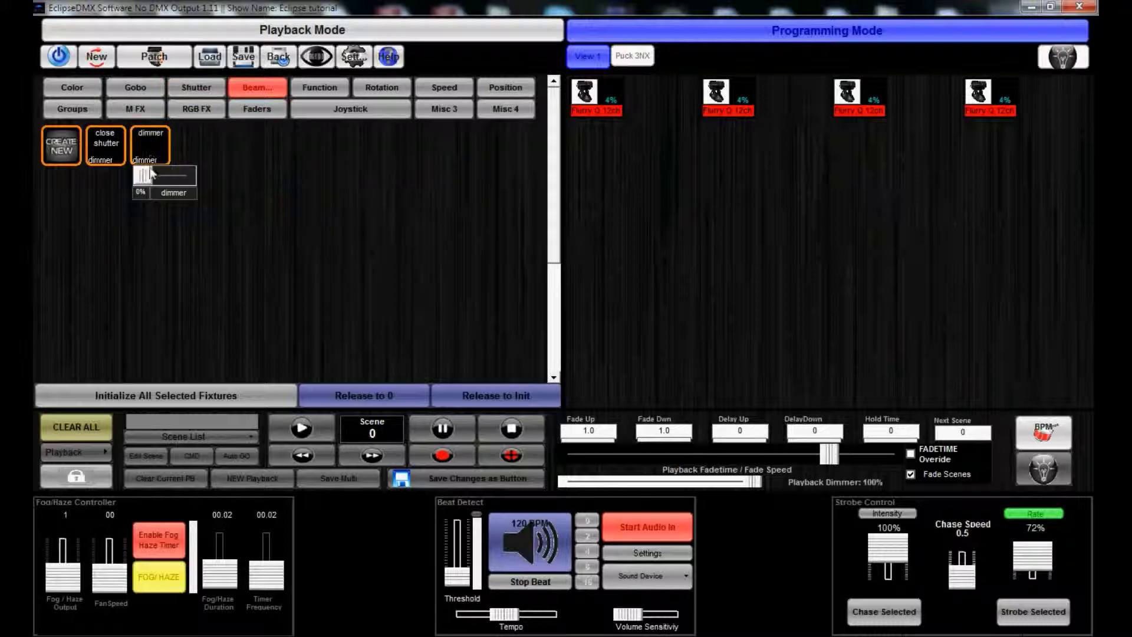
left_click_drag(152, 173, 219, 175)
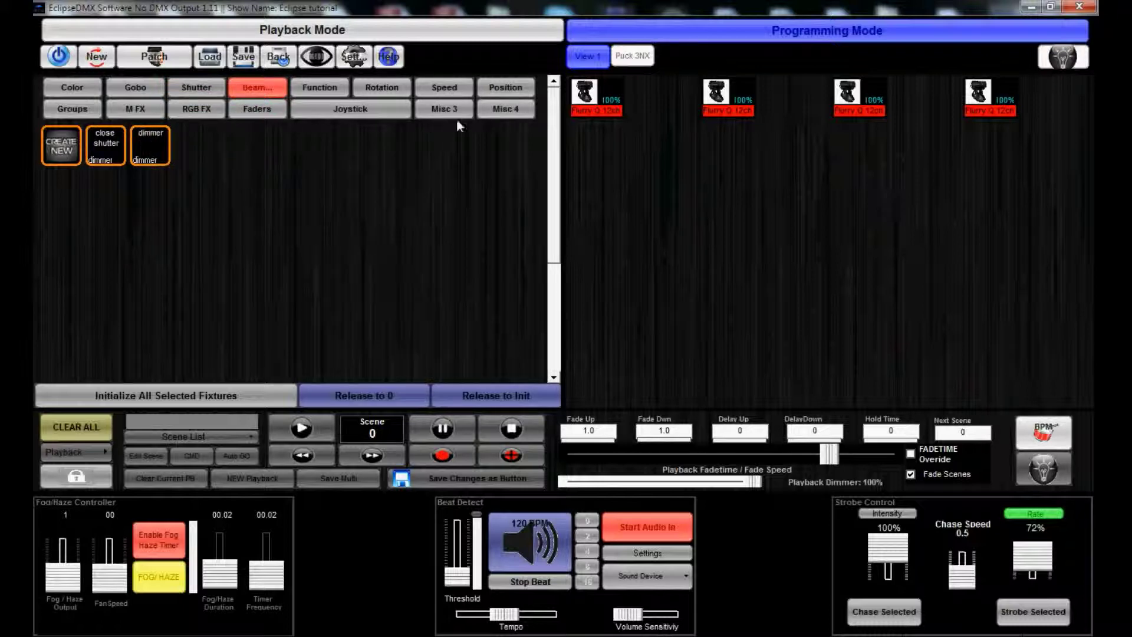
left_click(140, 147)
left_click_drag(141, 176, 168, 180)
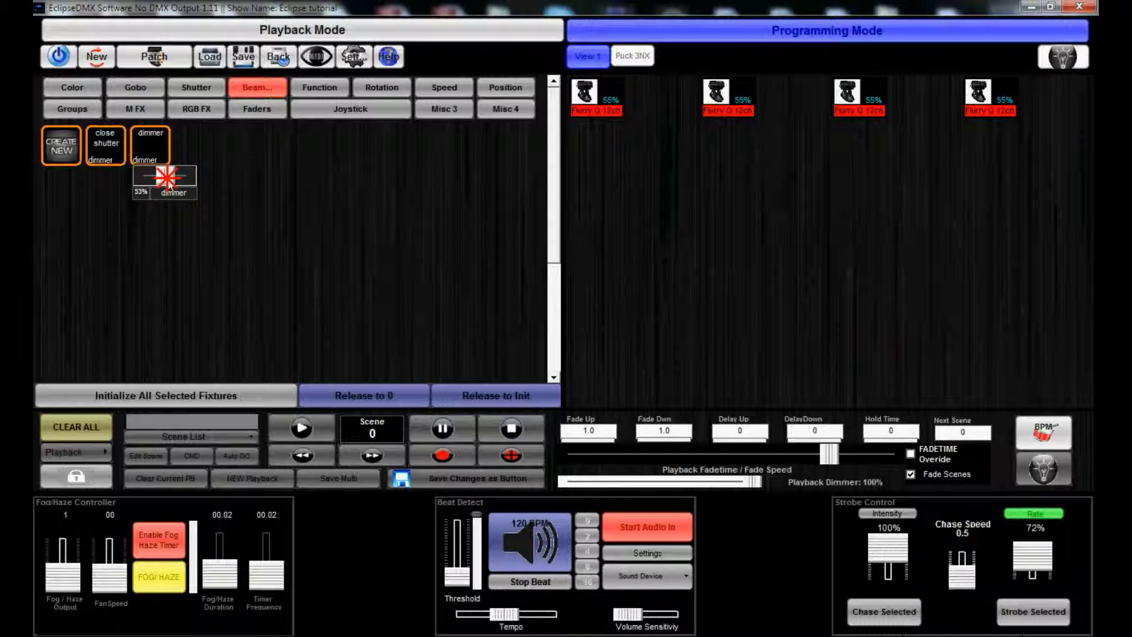
Add all four Puck 3NX 6ch fixtures to the selection alongside the Flurry Q fixtures, then return to View 1.
left_click(629, 57)
left_click(587, 57)
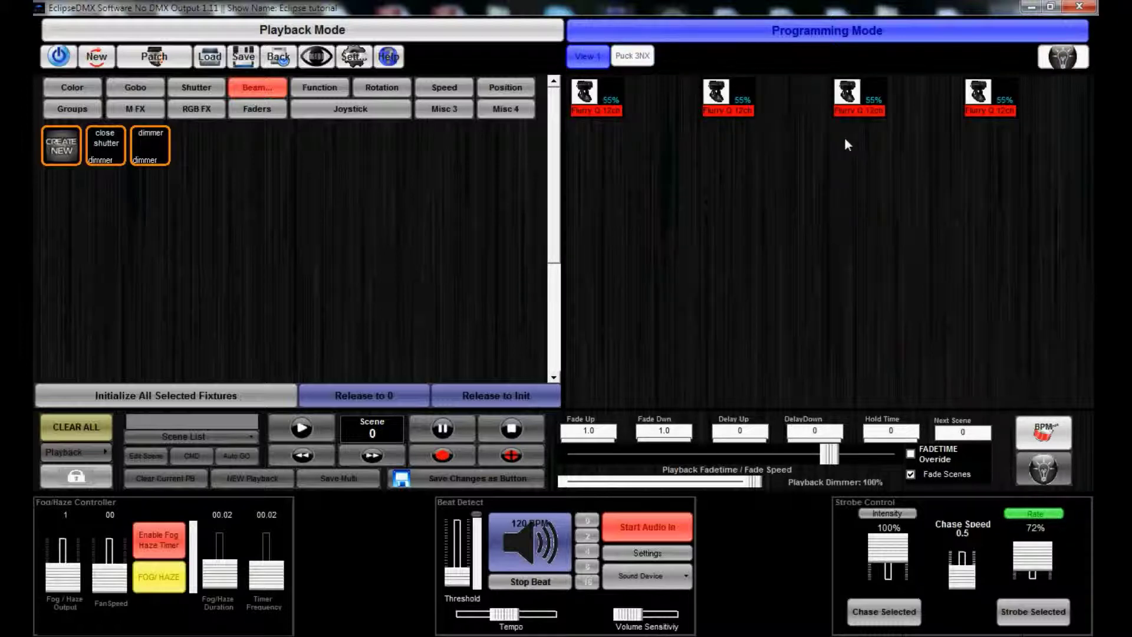
left_click(640, 55)
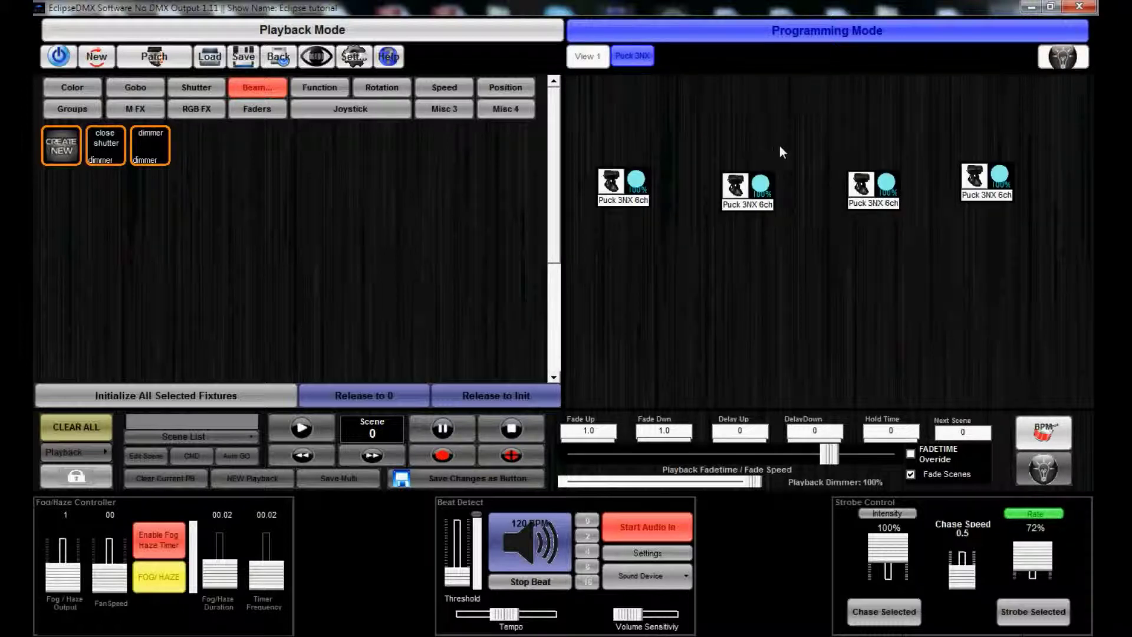
left_click_drag(569, 162, 986, 209)
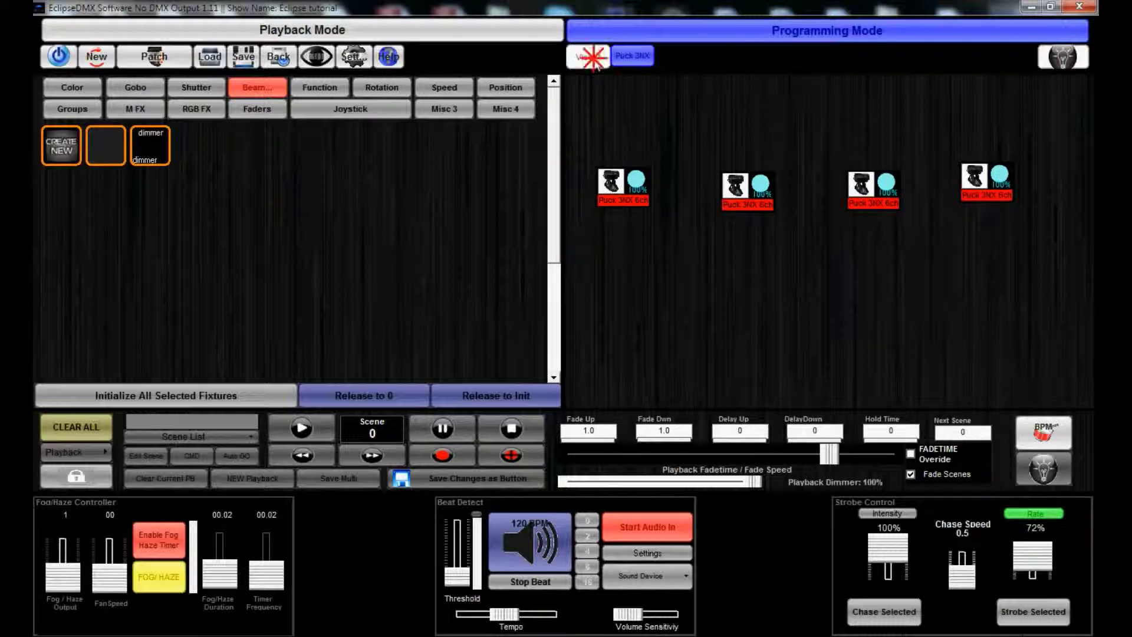
left_click(643, 57)
left_click(592, 59)
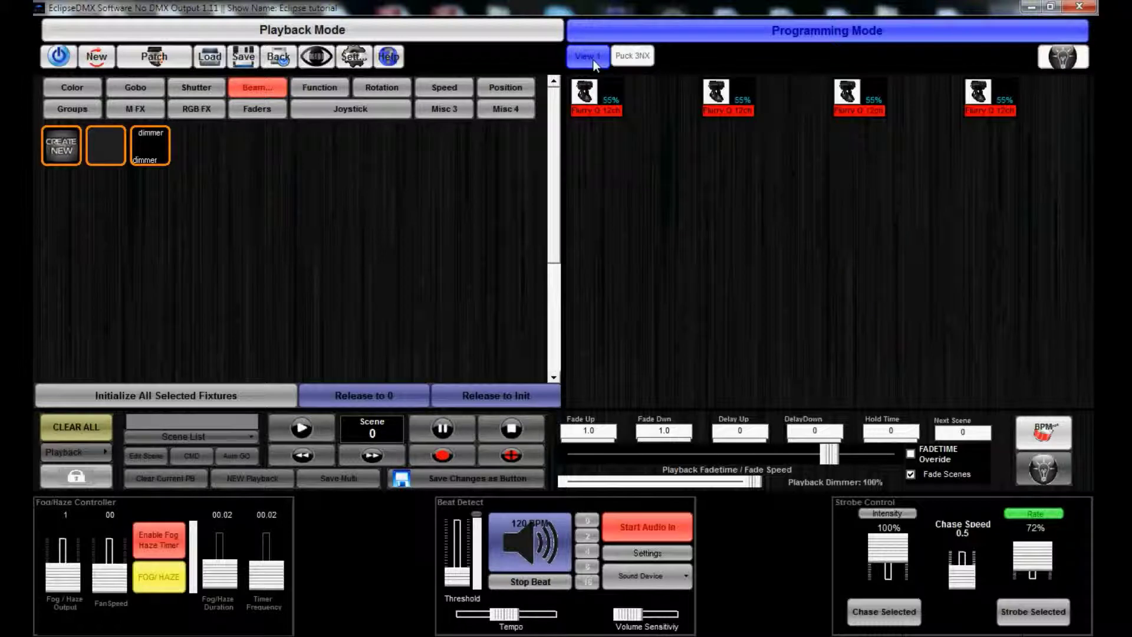
Color the selected Flurry Q and Puck 3NX fixtures blue, then light blue with Use White/Amber In Color Mix enabled.
left_click(69, 89)
mouse_move(200, 143)
left_mouse_down()
mouse_move(366, 151)
mouse_move(339, 153)
left_mouse_up()
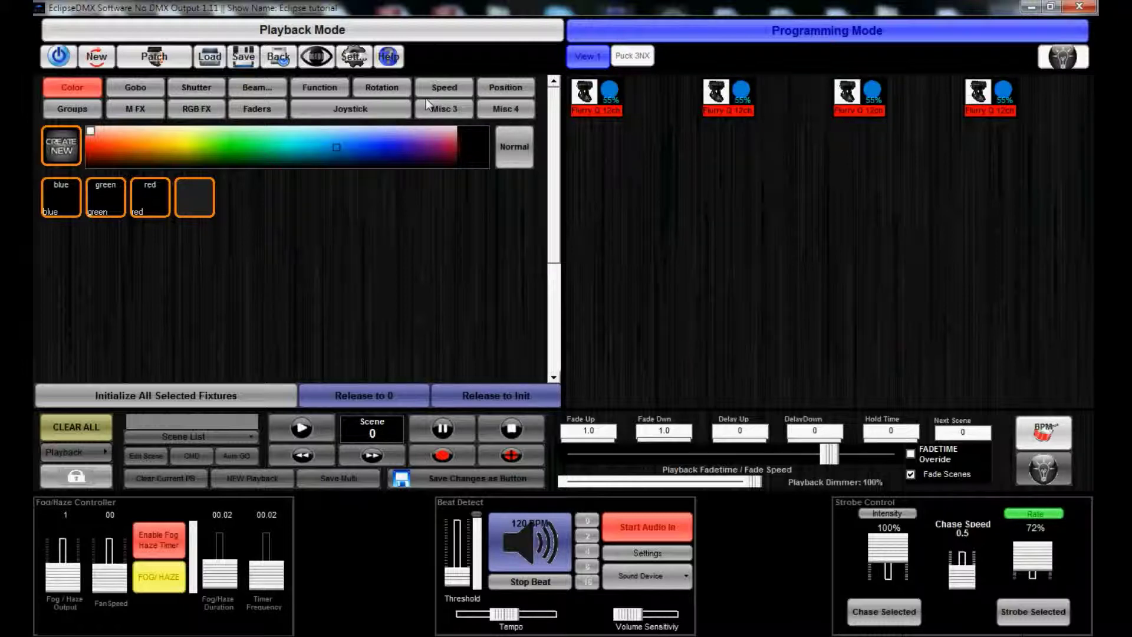
left_click(631, 56)
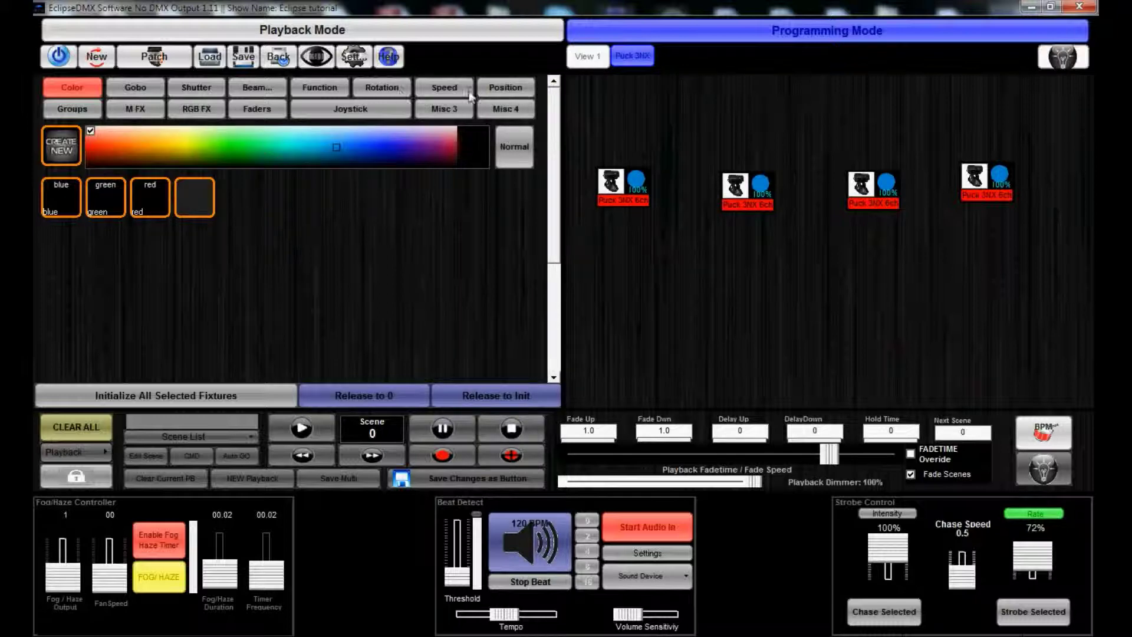
left_click(592, 57)
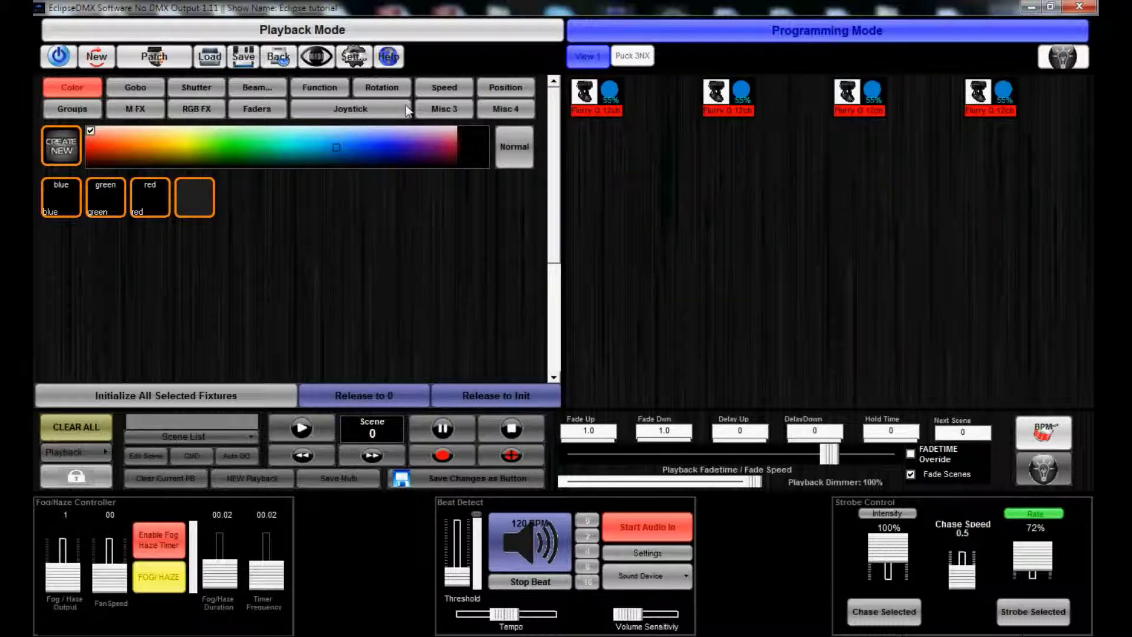
left_click_drag(328, 147, 314, 140)
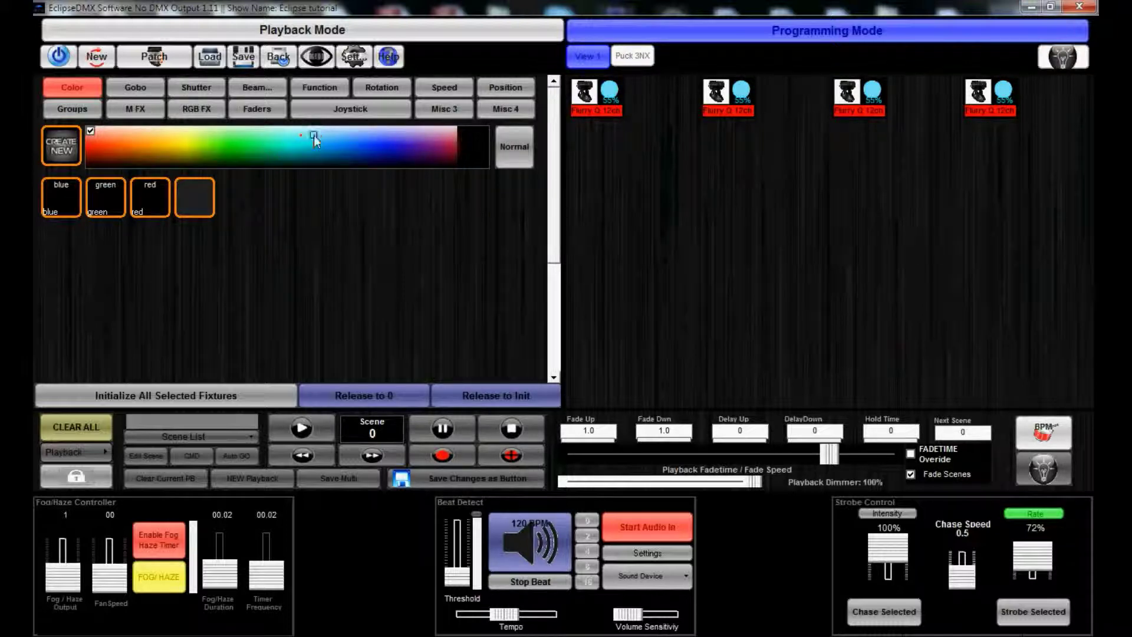
left_click(636, 57)
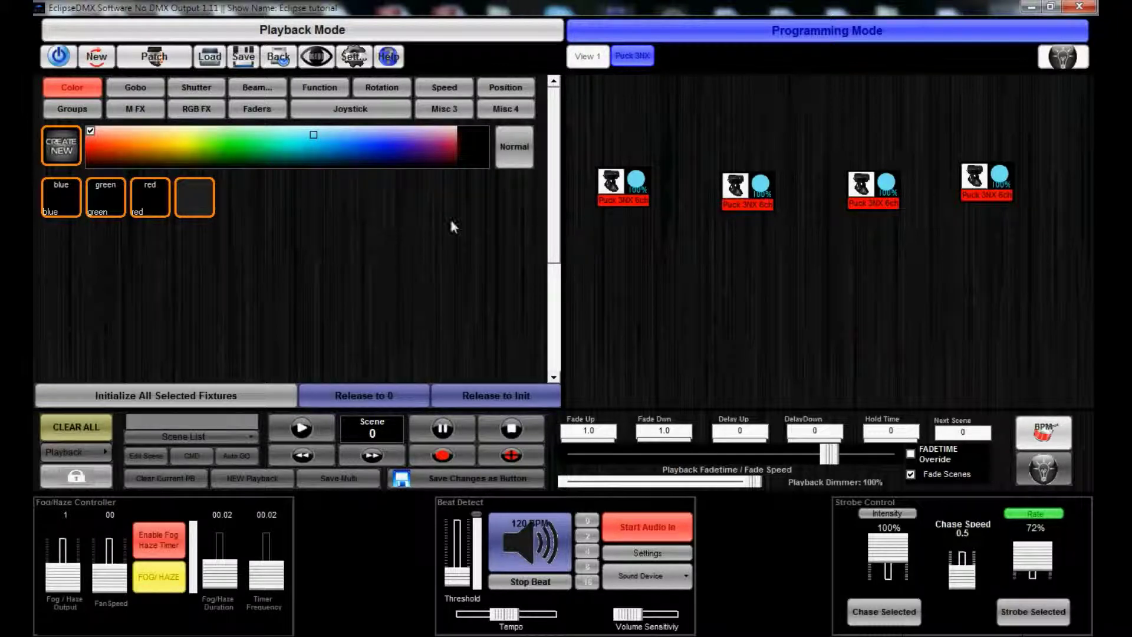
Deselect all fixtures and compare the look of the fixtures in View 1 and the Puck 3NX view.
left_click(704, 260)
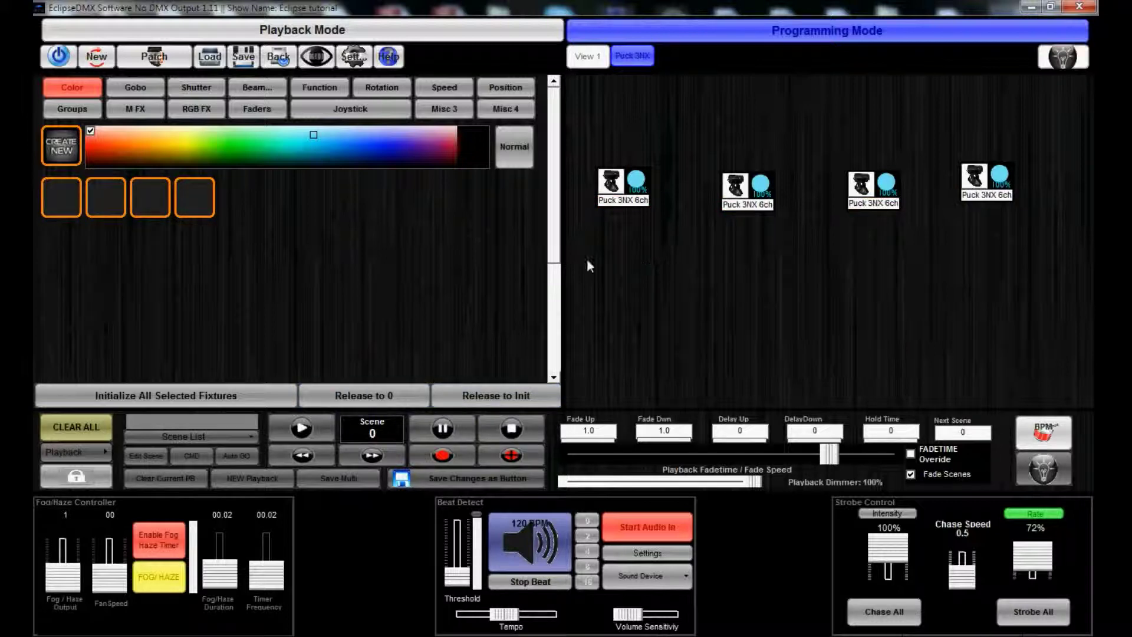
left_click(591, 61)
left_click(632, 56)
left_click(597, 58)
left_click(629, 57)
left_click(594, 59)
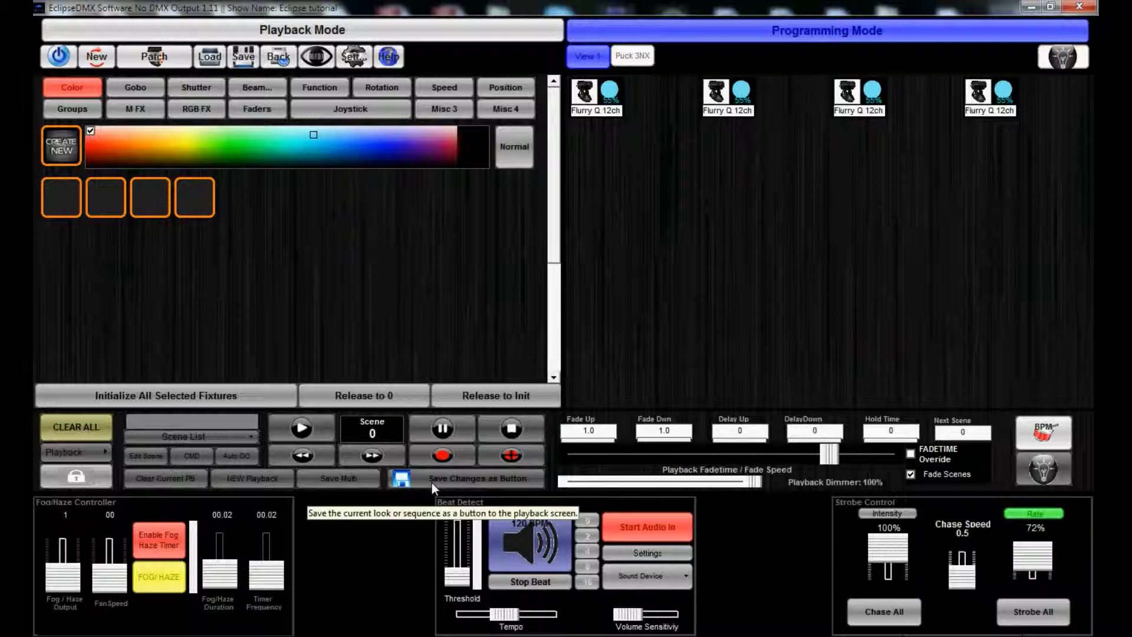
Save the current look as an auto-start playback button named "L Blue" and place it in the upper middle of Page 1.
left_click(479, 478)
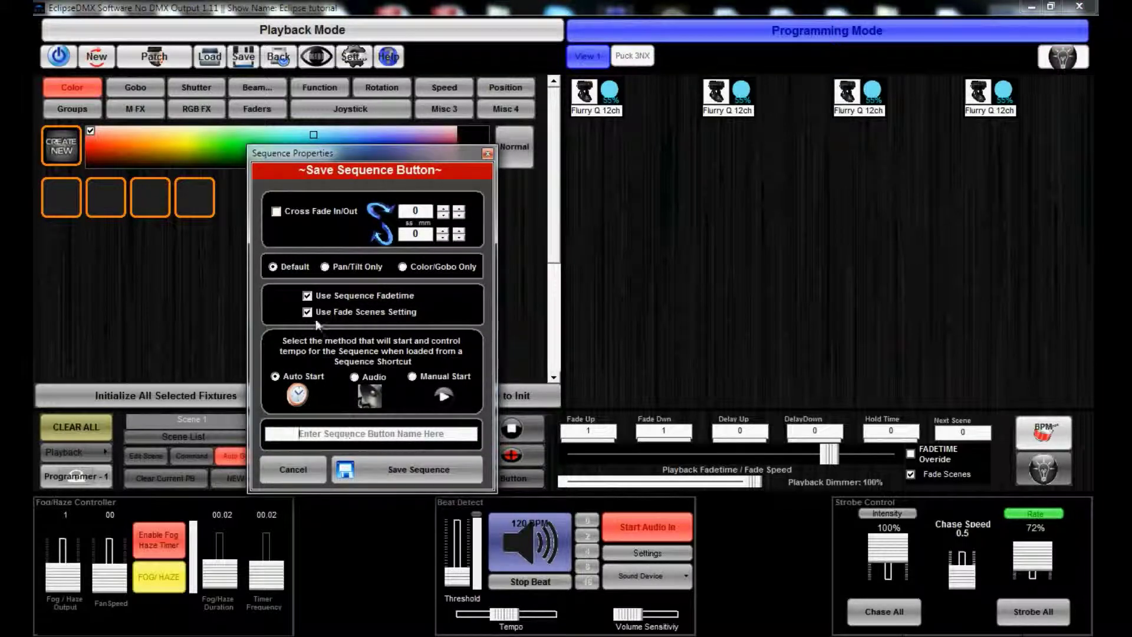
left_click_drag(366, 154, 477, 173)
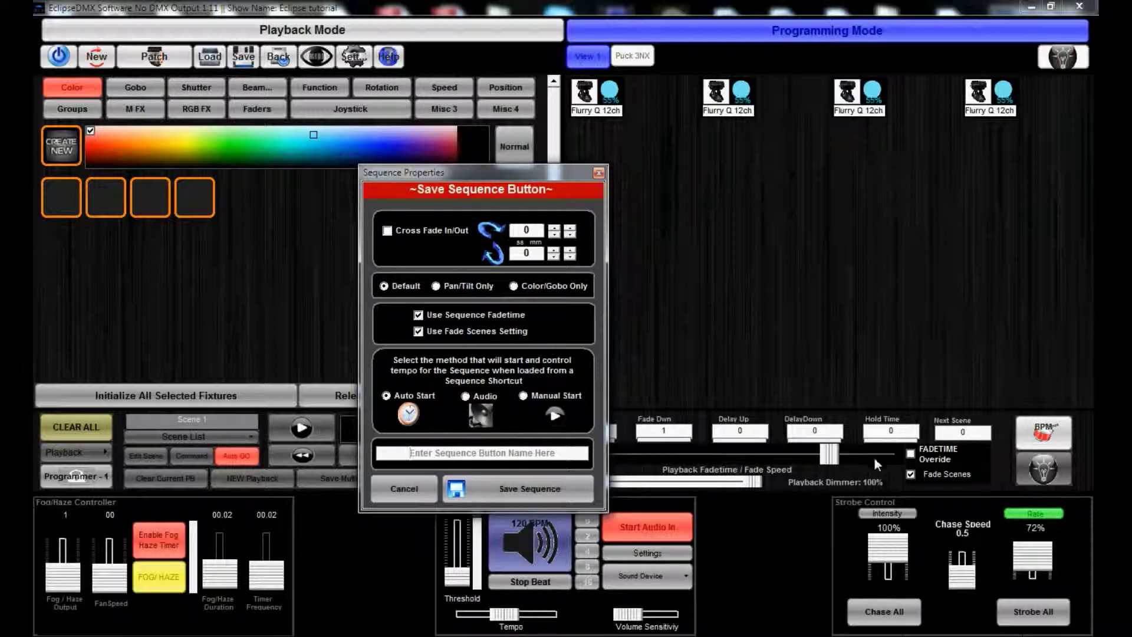
left_click_drag(500, 173, 437, 158)
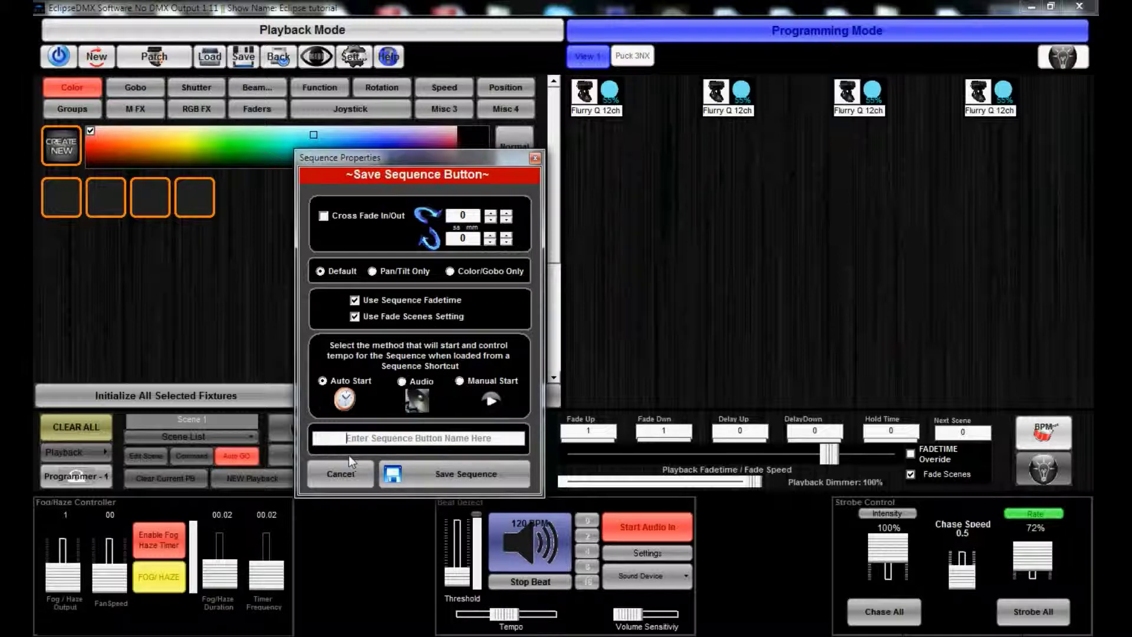
left_click(360, 436)
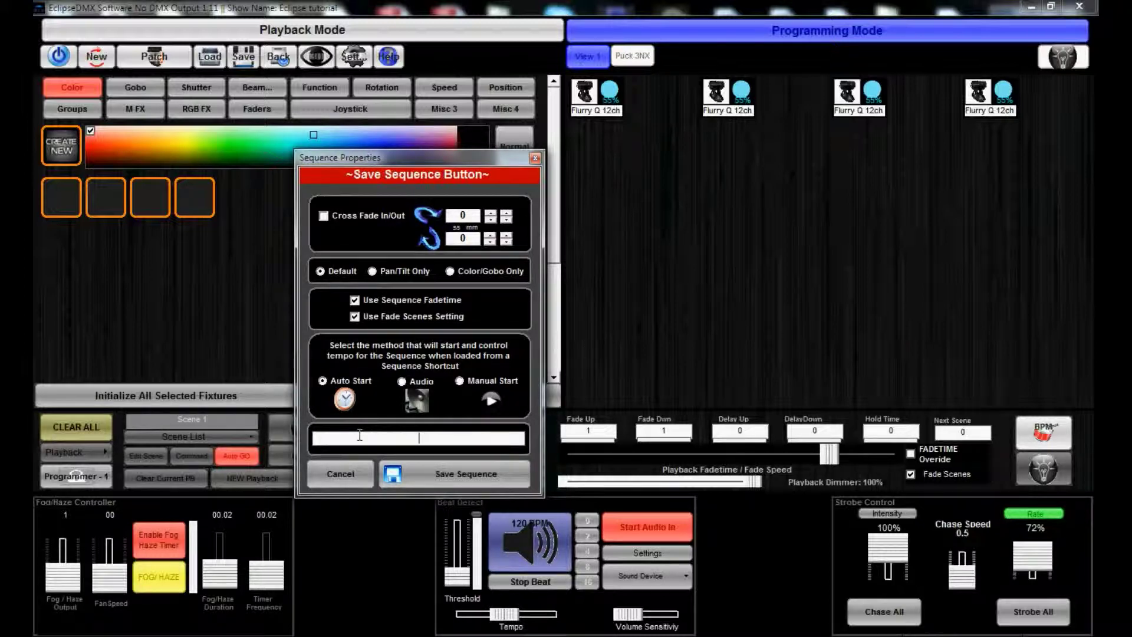
type("L Blue")
left_click(412, 473)
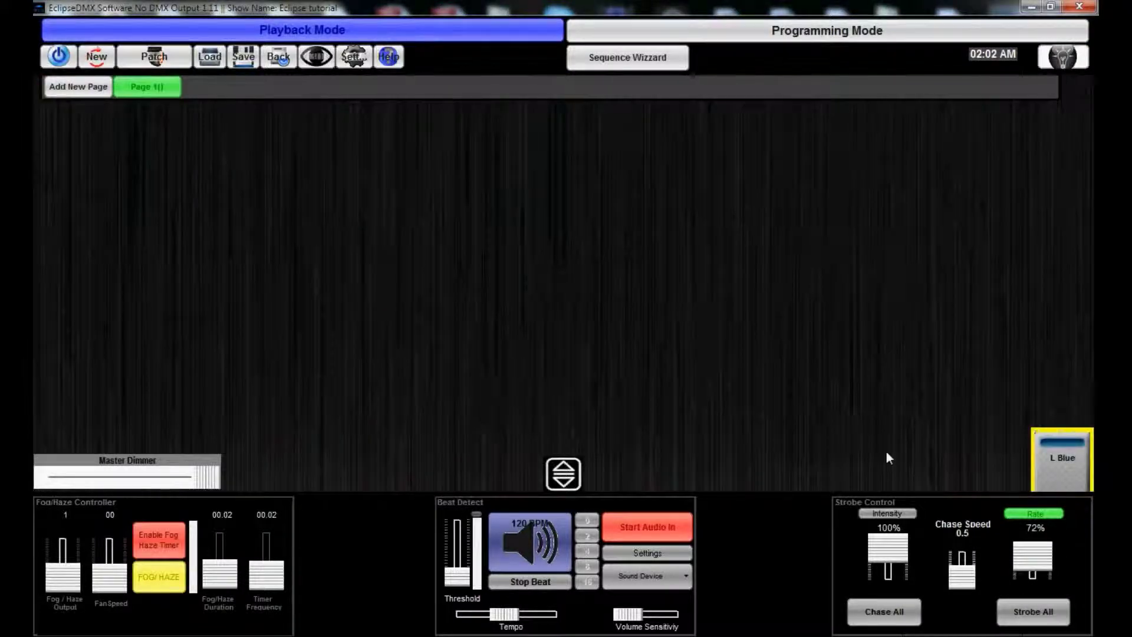
left_click(780, 373)
left_click_drag(781, 373, 645, 235)
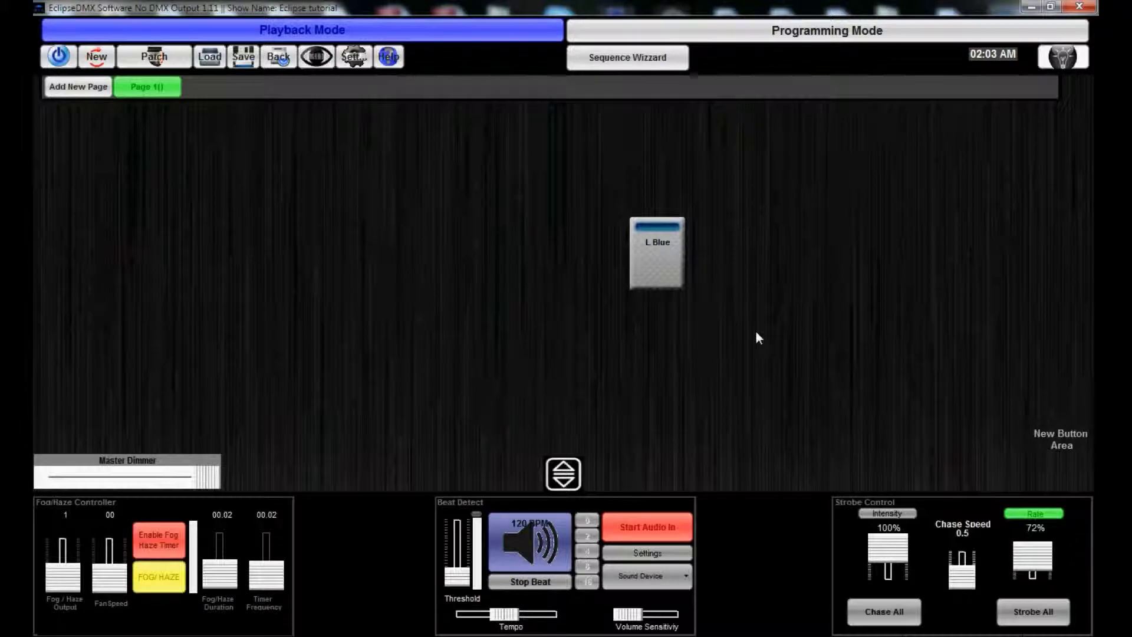
Test the L Blue playback button by switching it on and off, checking the fixtures' output in the programming views.
left_click(646, 250)
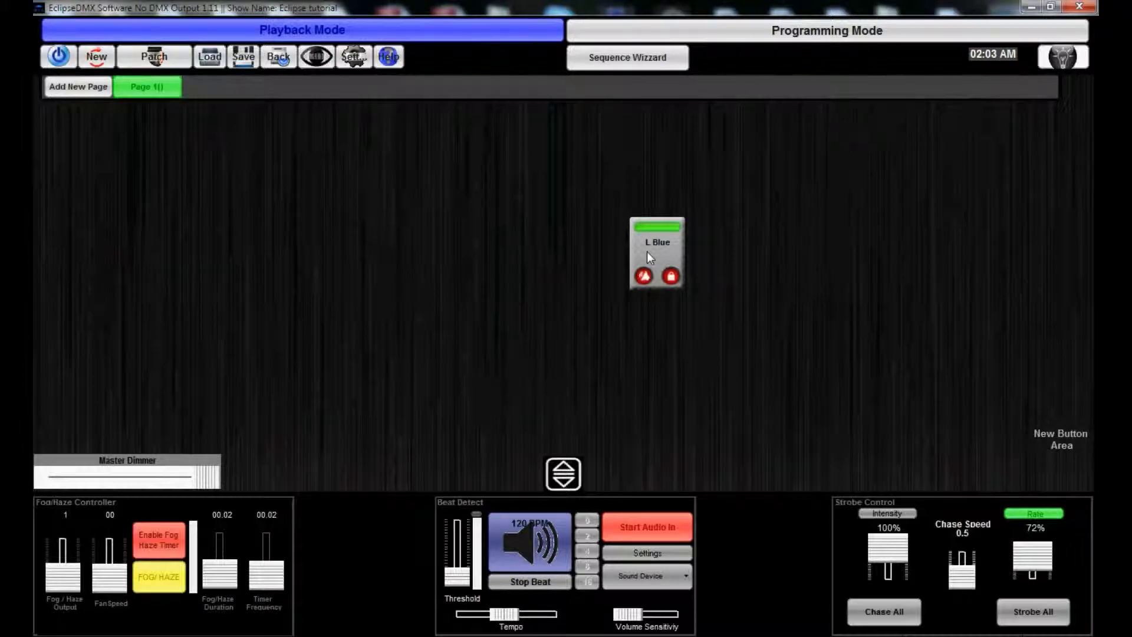
left_click(718, 38)
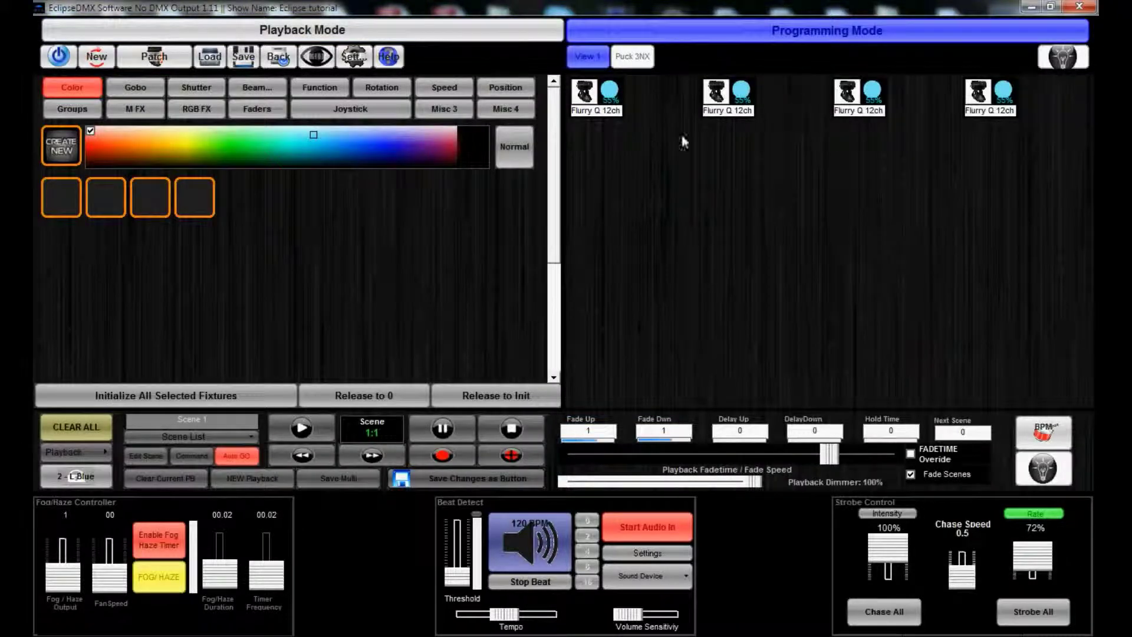
left_click(516, 35)
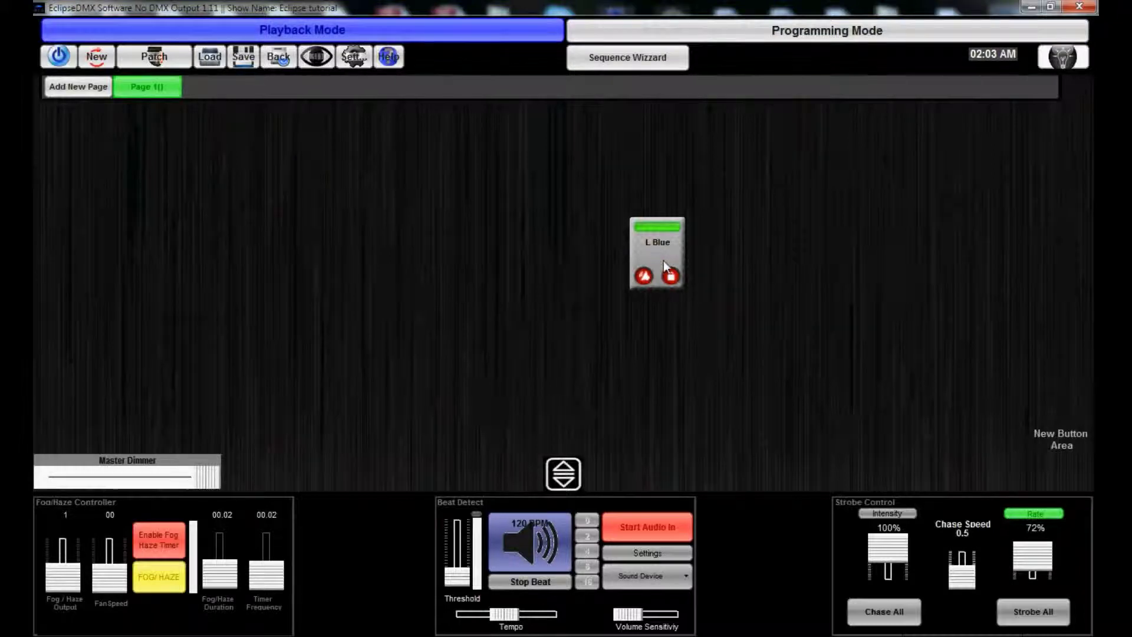
left_click(645, 250)
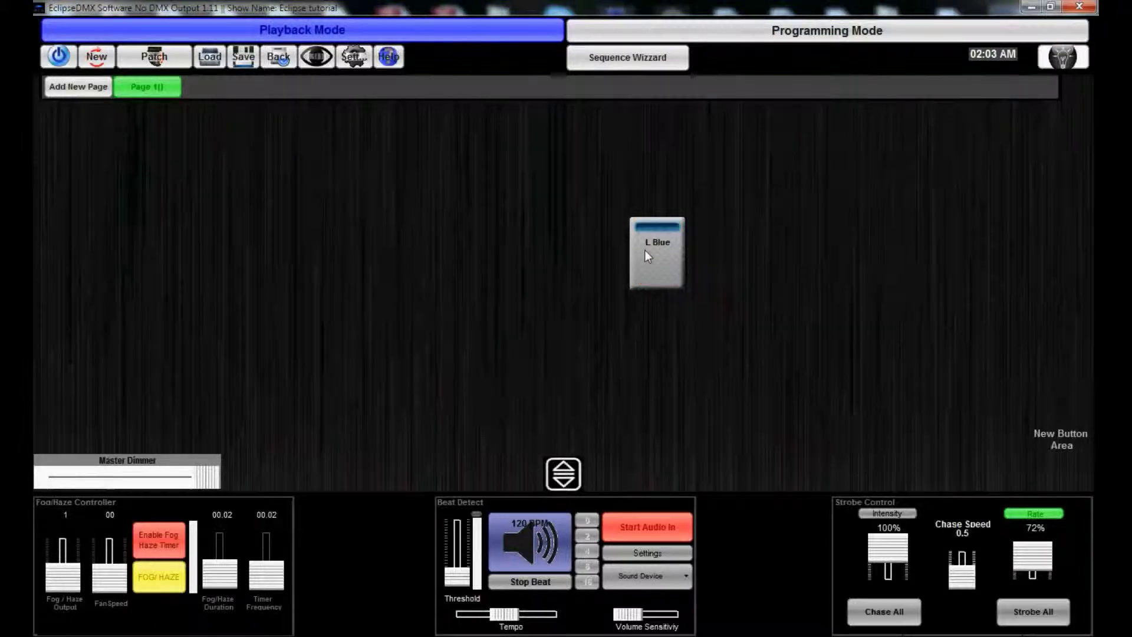
left_click(773, 35)
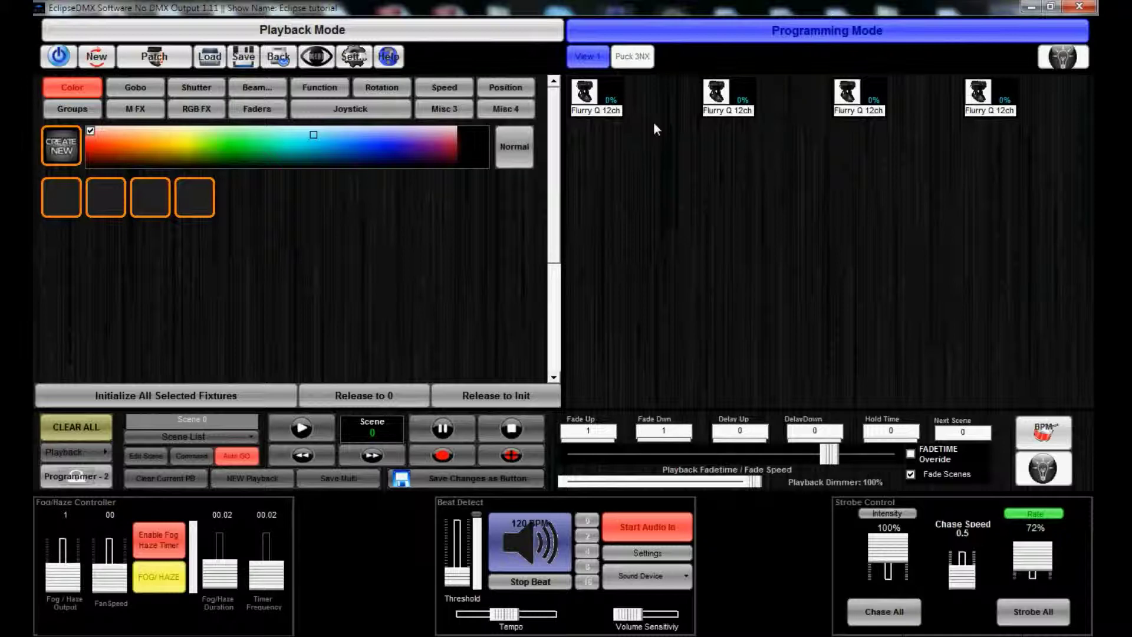
left_click(636, 56)
left_click(583, 57)
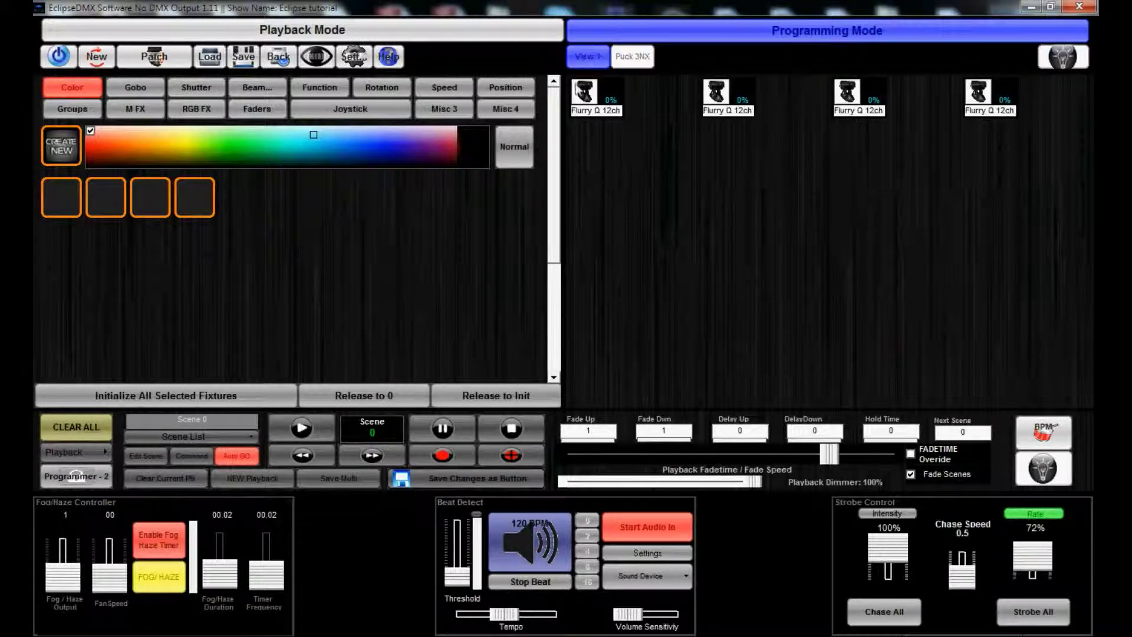
Select the first and third Flurry Q 12ch fixtures together with the second and fourth Puck 3NX 6ch fixtures.
left_click(591, 110)
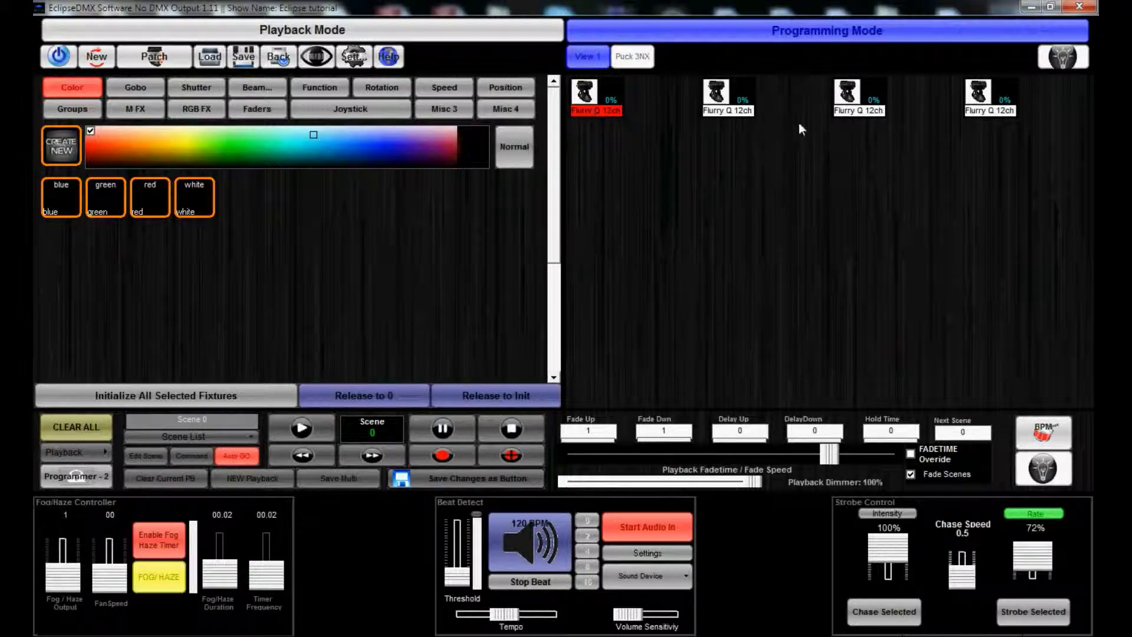
left_click(848, 108)
left_click(634, 56)
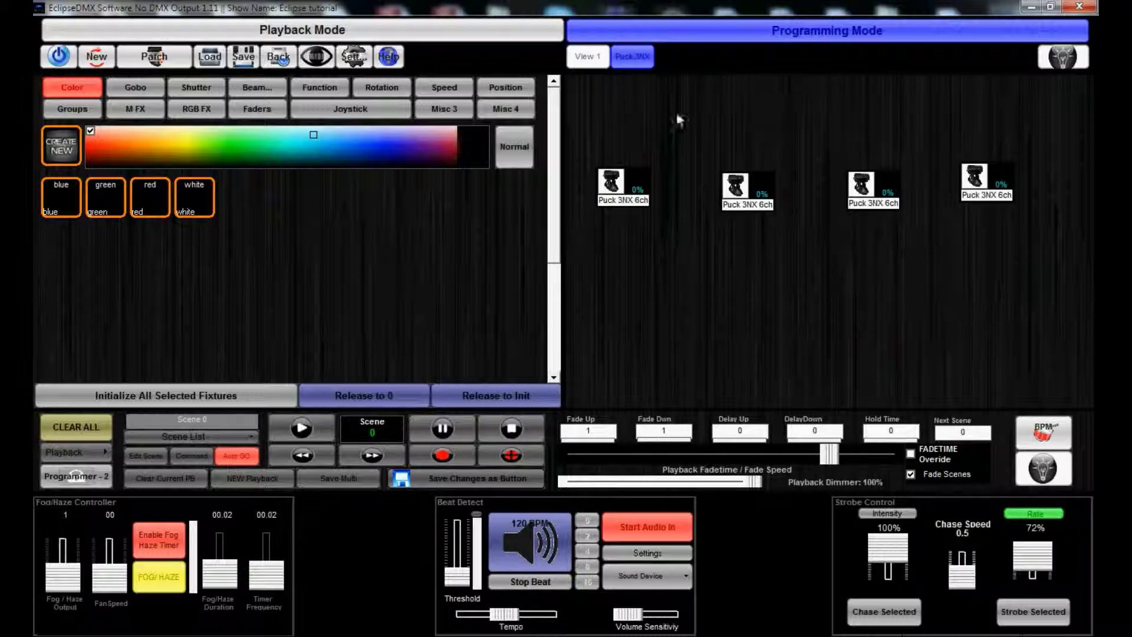
left_click(735, 186)
left_click(975, 183)
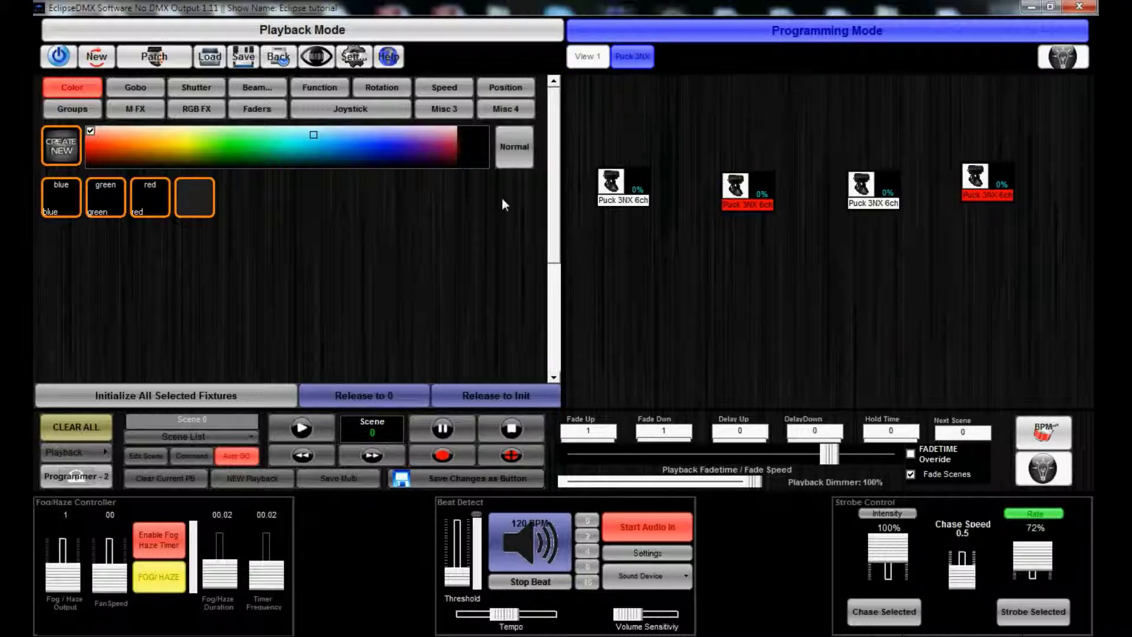
Set the dimmer of the selected fixtures to 100%.
left_click(203, 91)
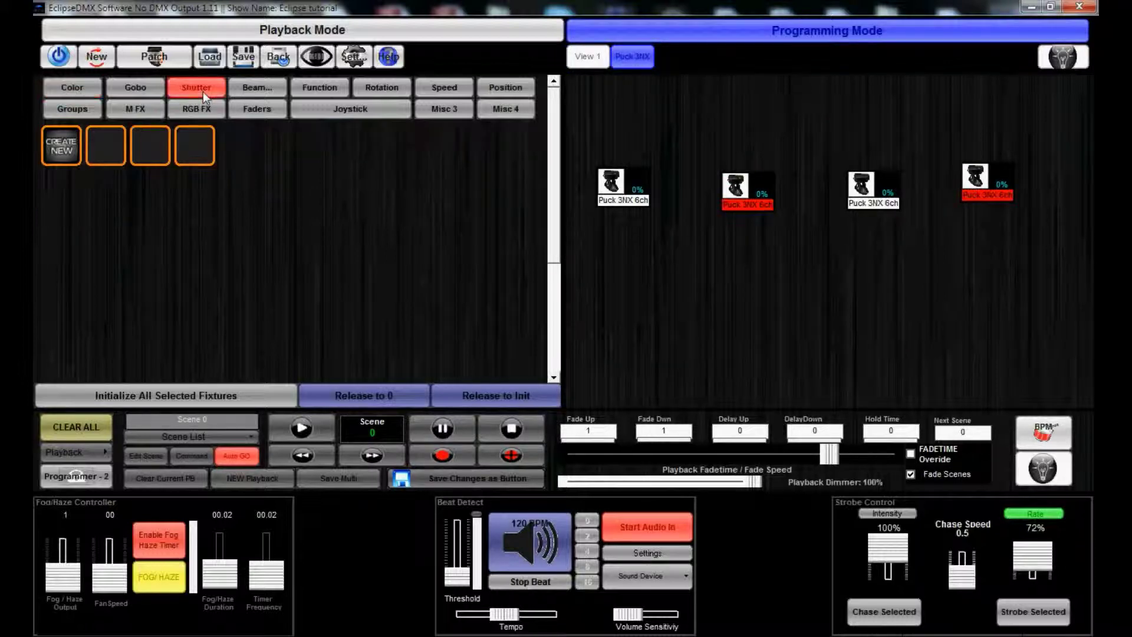
left_click(257, 88)
mouse_move(155, 160)
left_click_drag(158, 171, 193, 174)
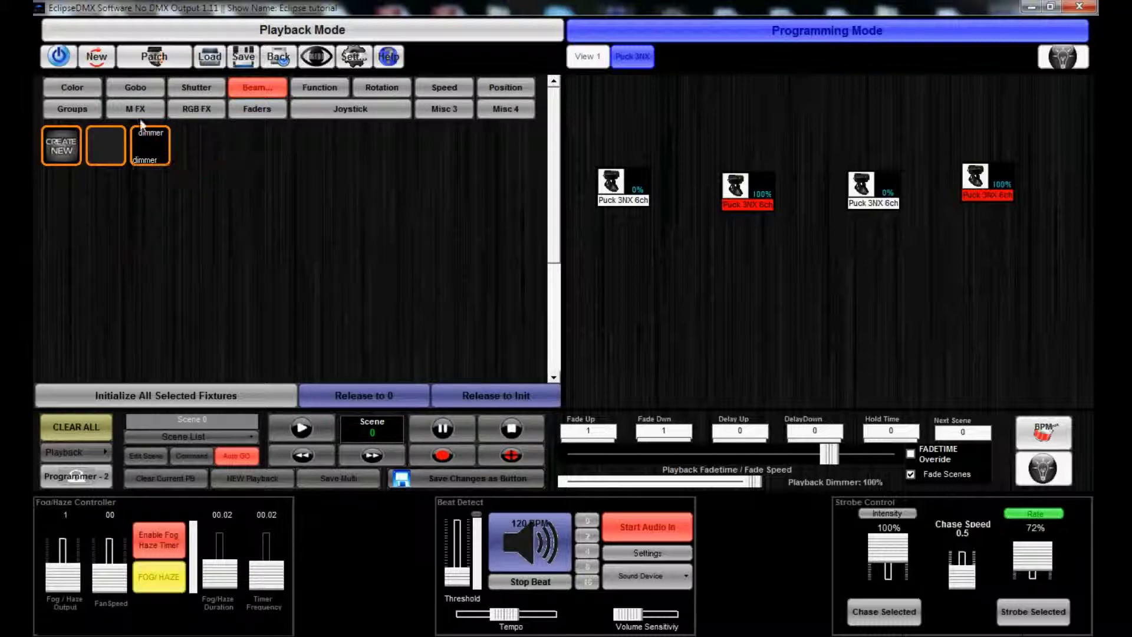
Mix a dark magenta for the selected fixtures with the faders, setting red to 111 and blue to 86.
left_click(82, 92)
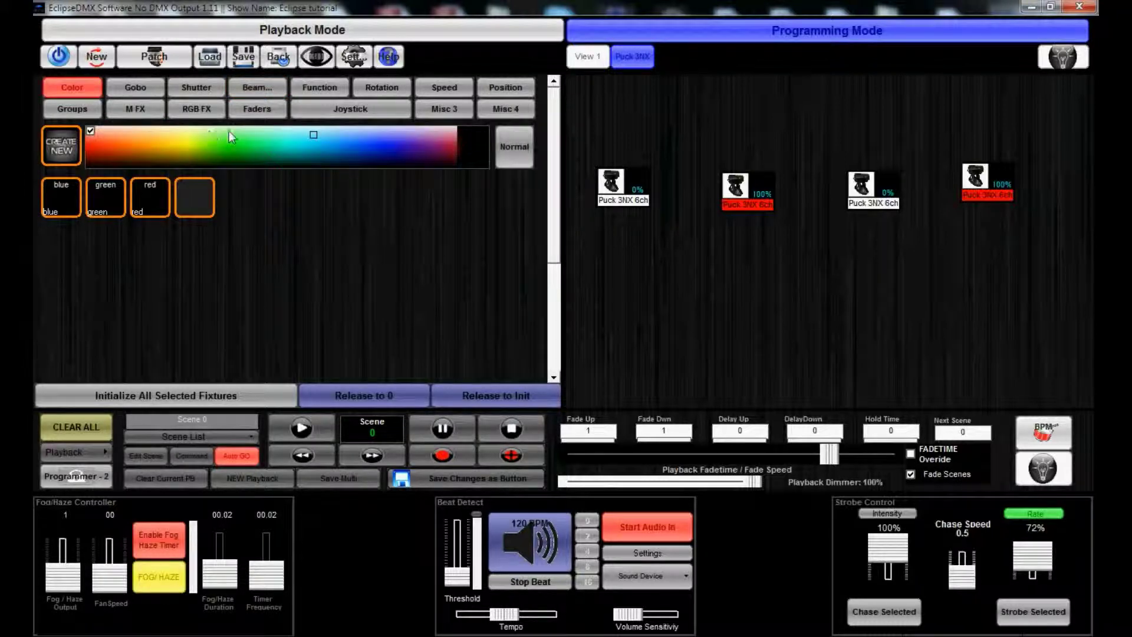
left_click(255, 109)
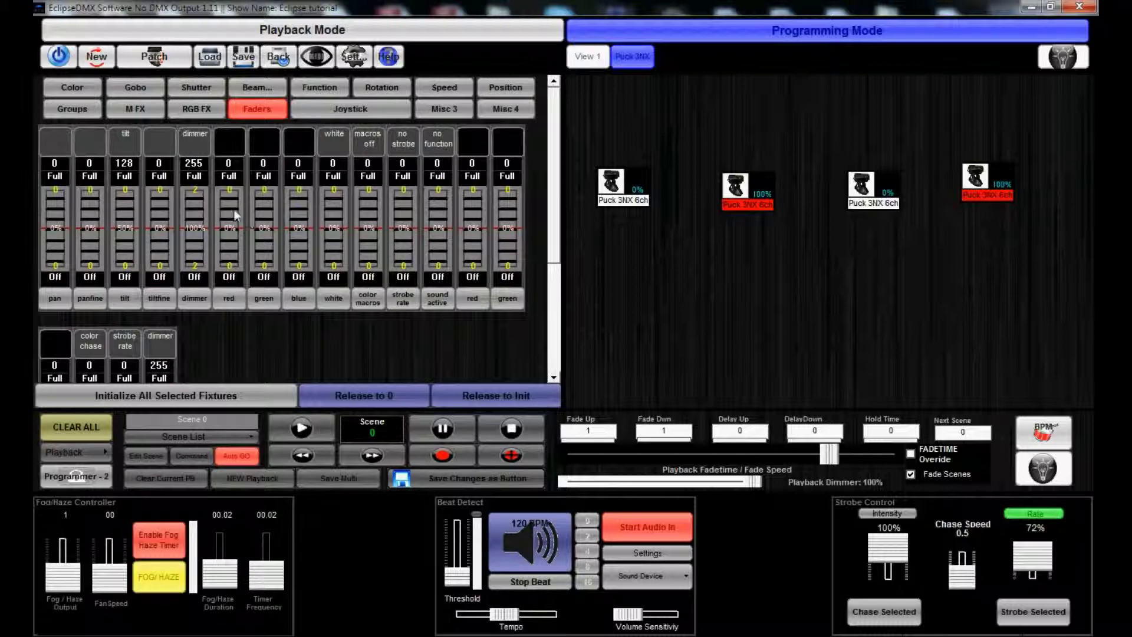
left_click_drag(236, 216, 236, 159)
left_click_drag(298, 213, 302, 125)
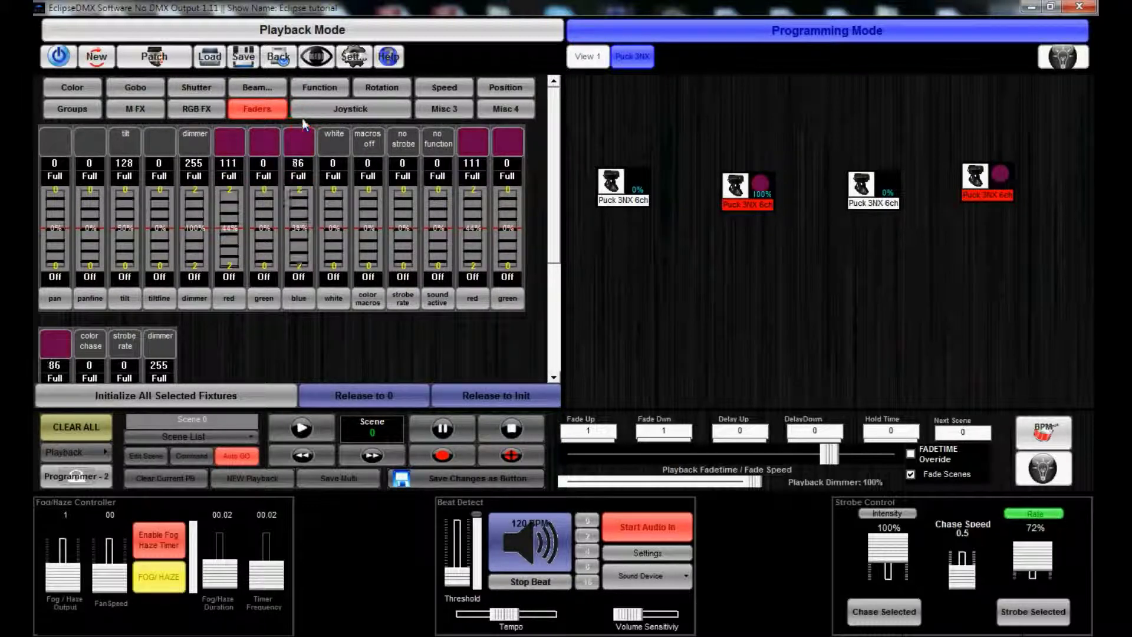
Try the white fader by switching it to full and off, then sliding it up and back down to 0.
left_click(337, 180)
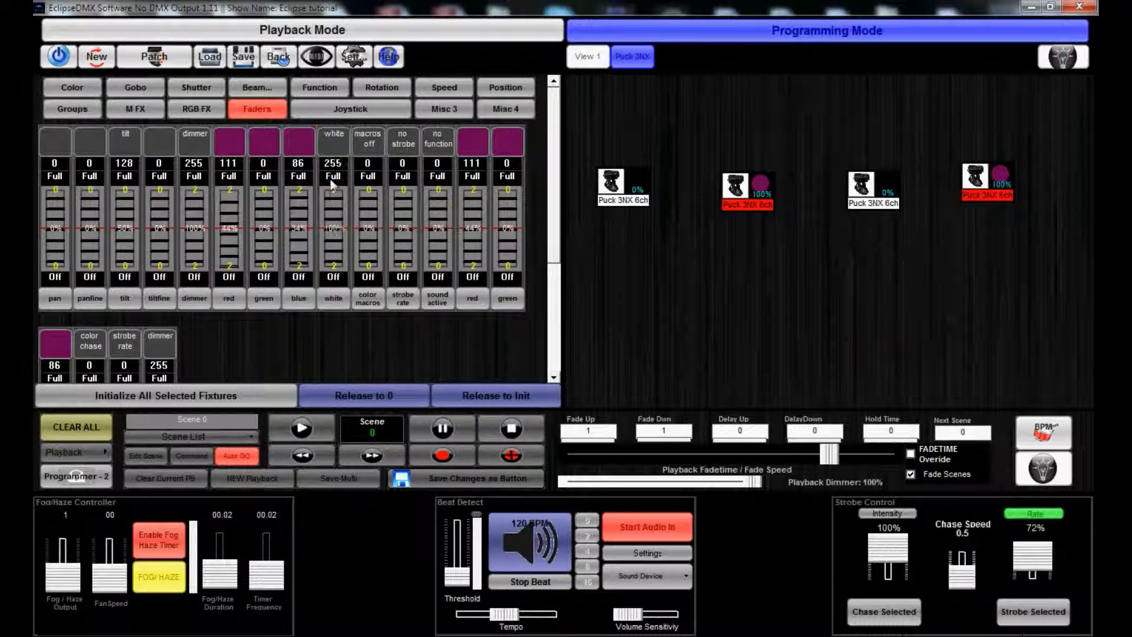
left_click(333, 277)
mouse_move(328, 206)
left_mouse_down()
mouse_move(332, 239)
mouse_move(332, 154)
left_mouse_up()
left_click_drag(328, 222, 342, 264)
left_click(330, 242)
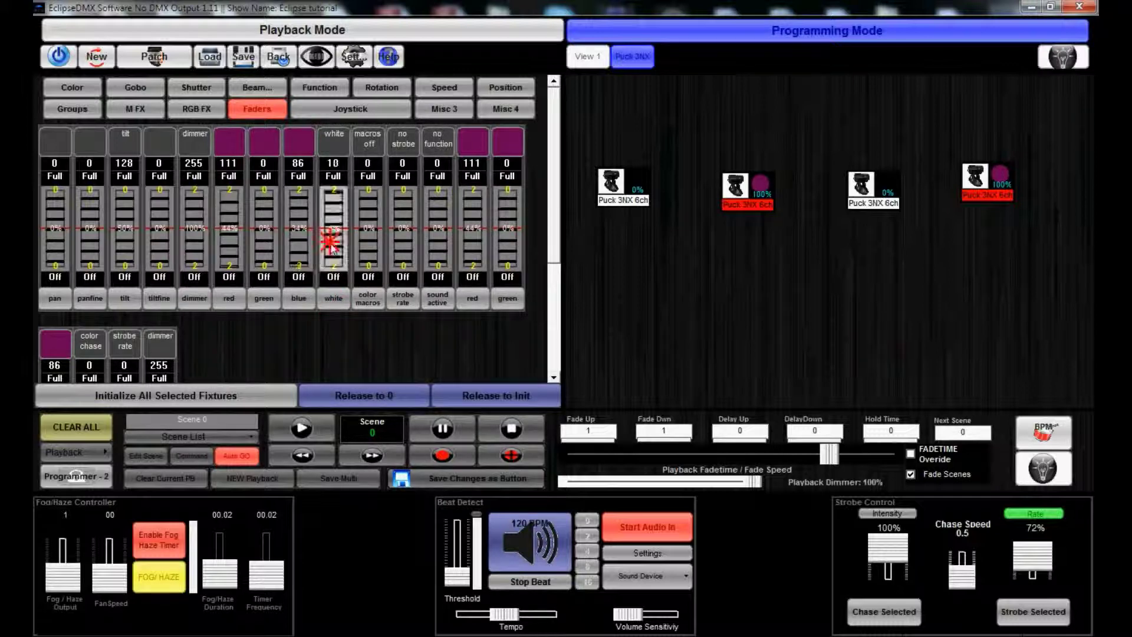
left_click(333, 248)
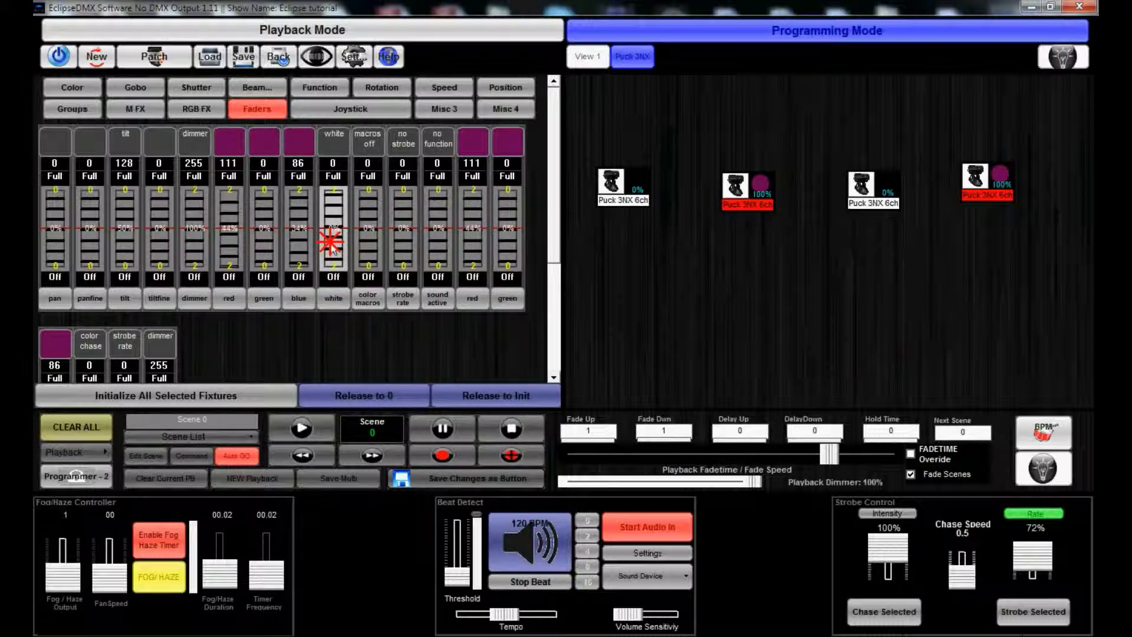
left_click(331, 271)
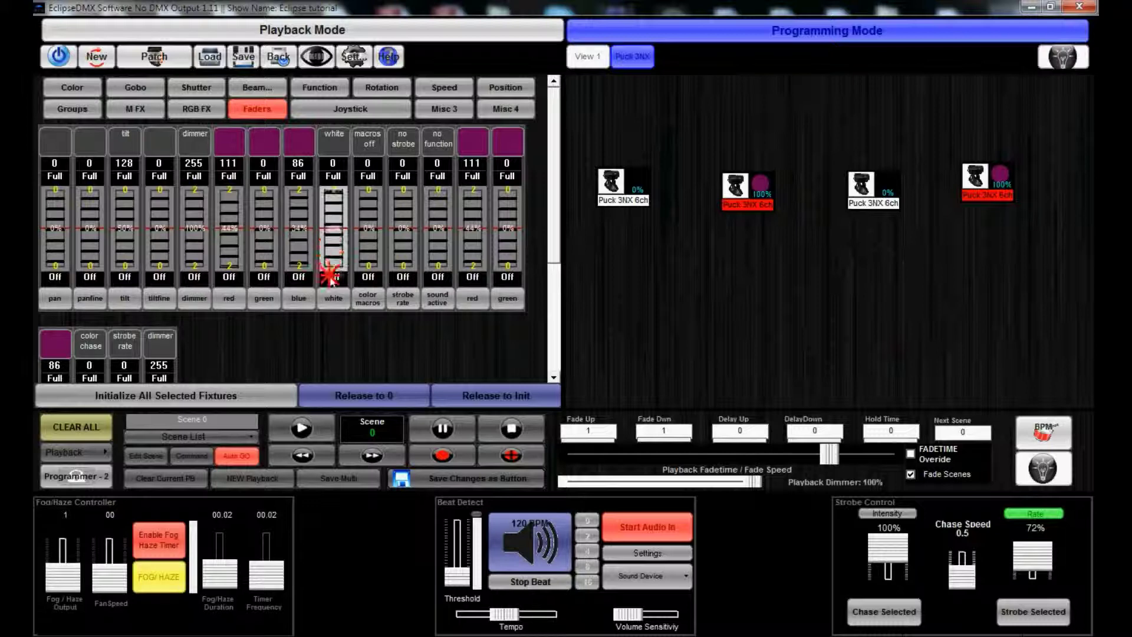
Raise the white channel gradually to 253, then switch it off and back to full.
left_click(336, 230)
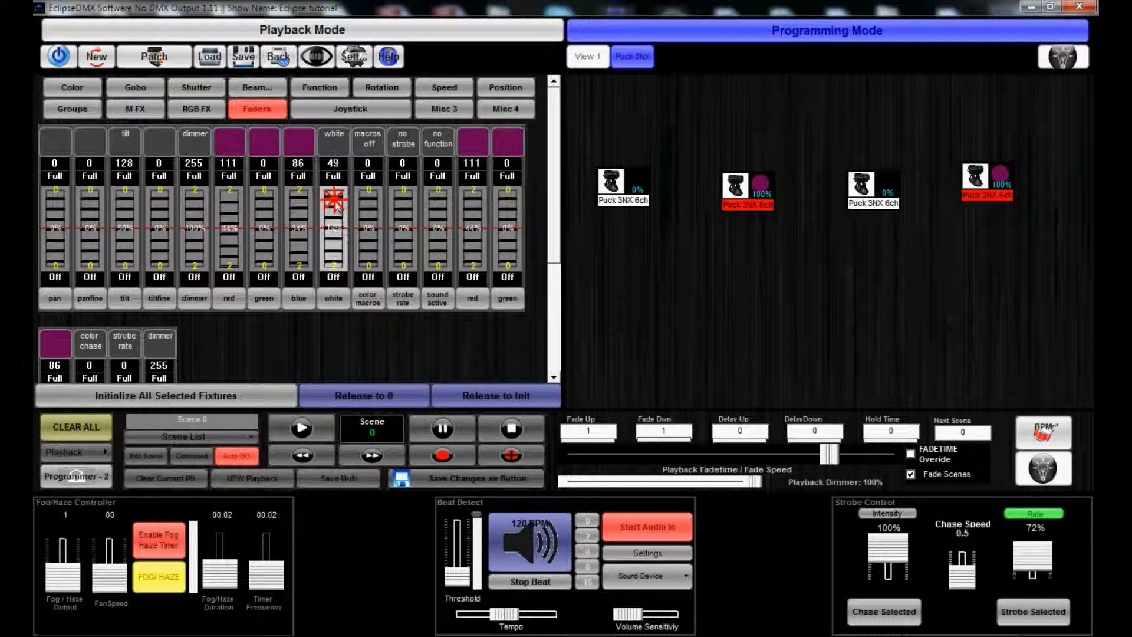
scroll(335, 203, "up", 5)
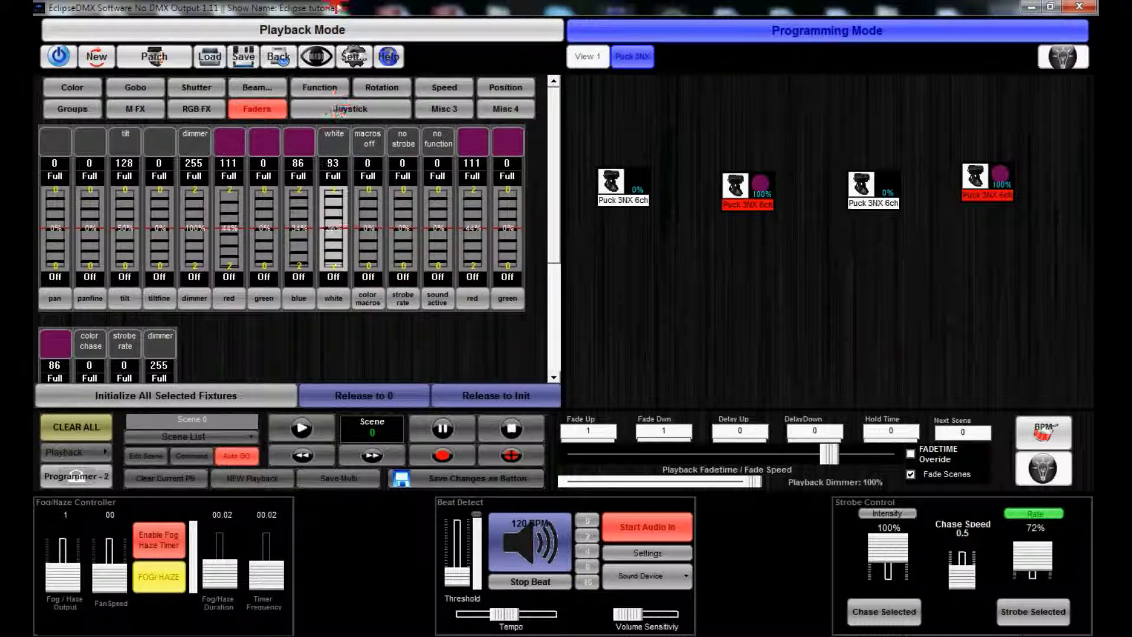
scroll(339, 112, "up", 14)
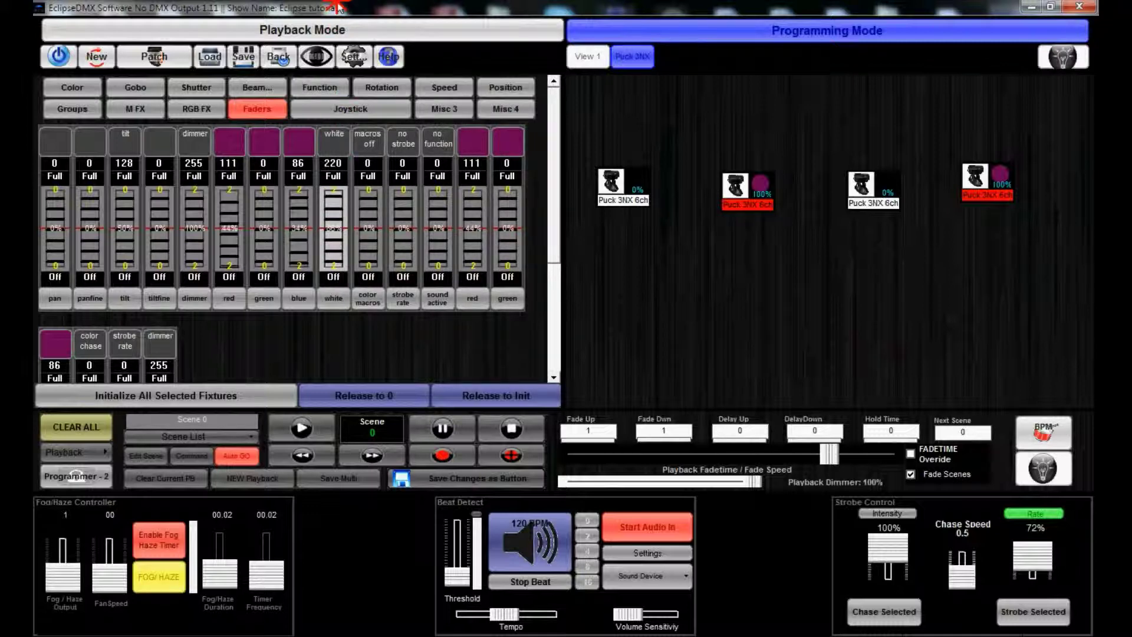
scroll(340, 7, "up", 4)
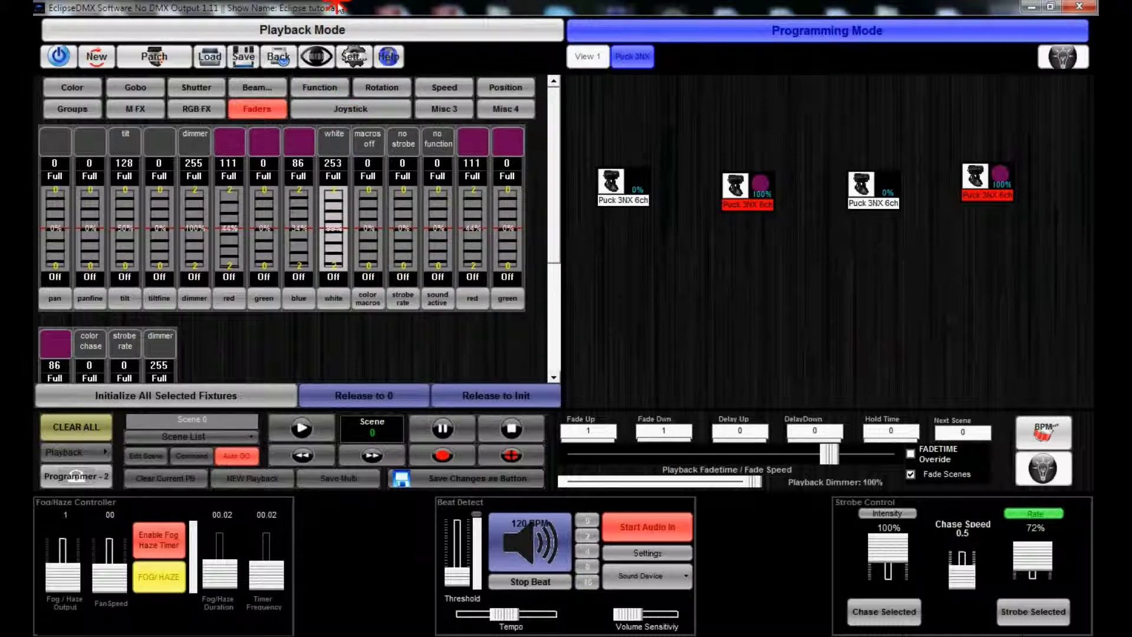
left_click(334, 277)
left_click(339, 182)
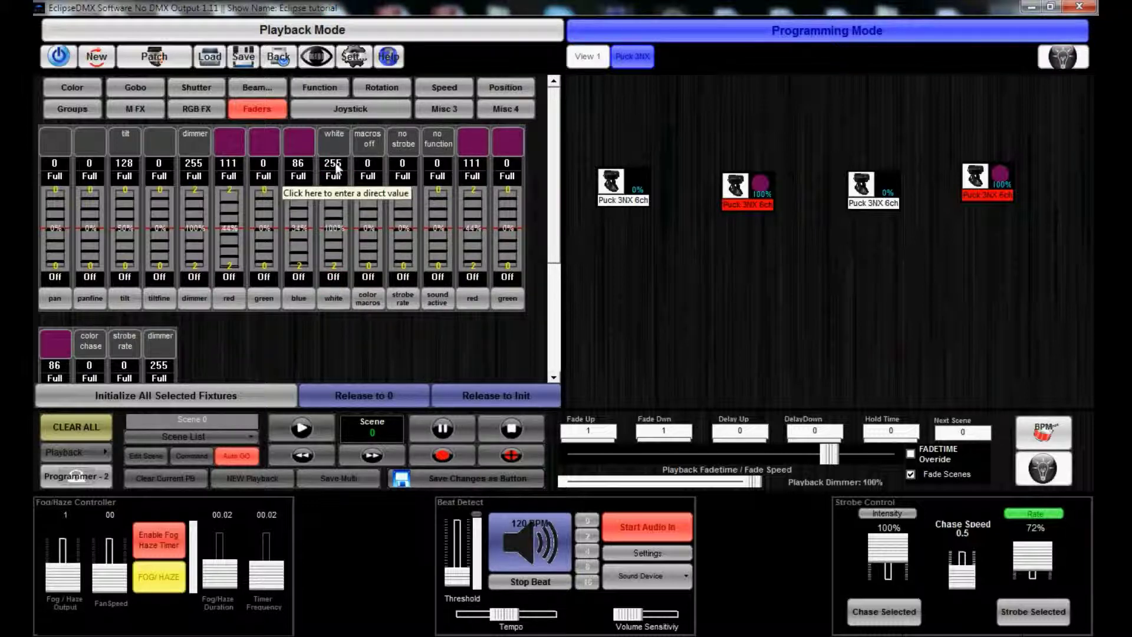
Enter a direct DMX value of 127 for the white channel, then fine-tune the level down and up.
left_click(334, 163)
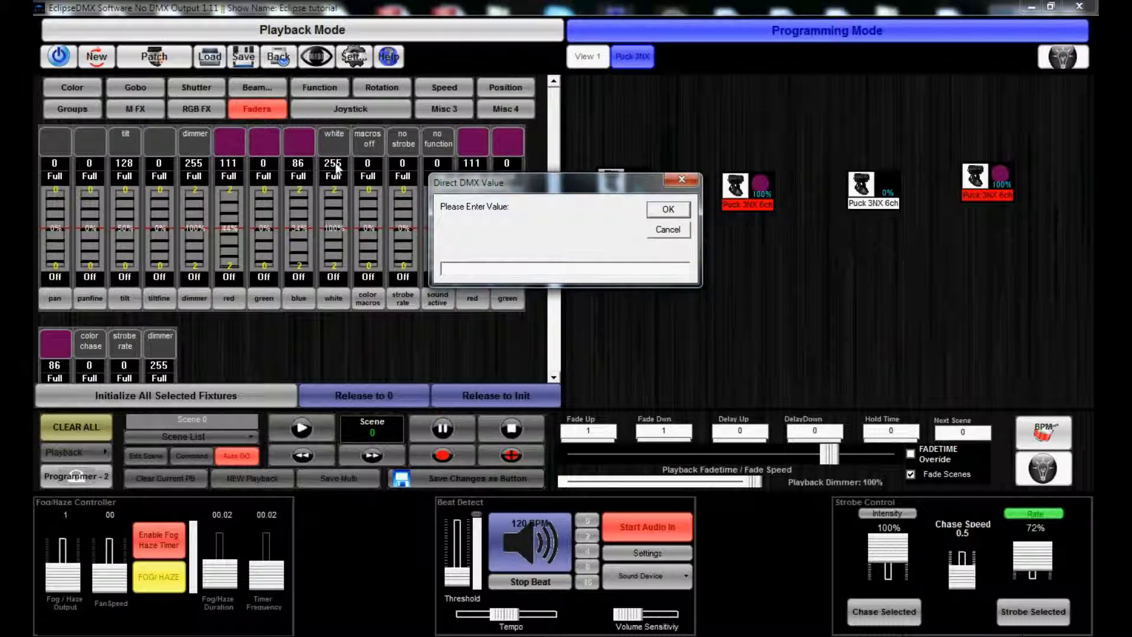
type("127")
key("Return")
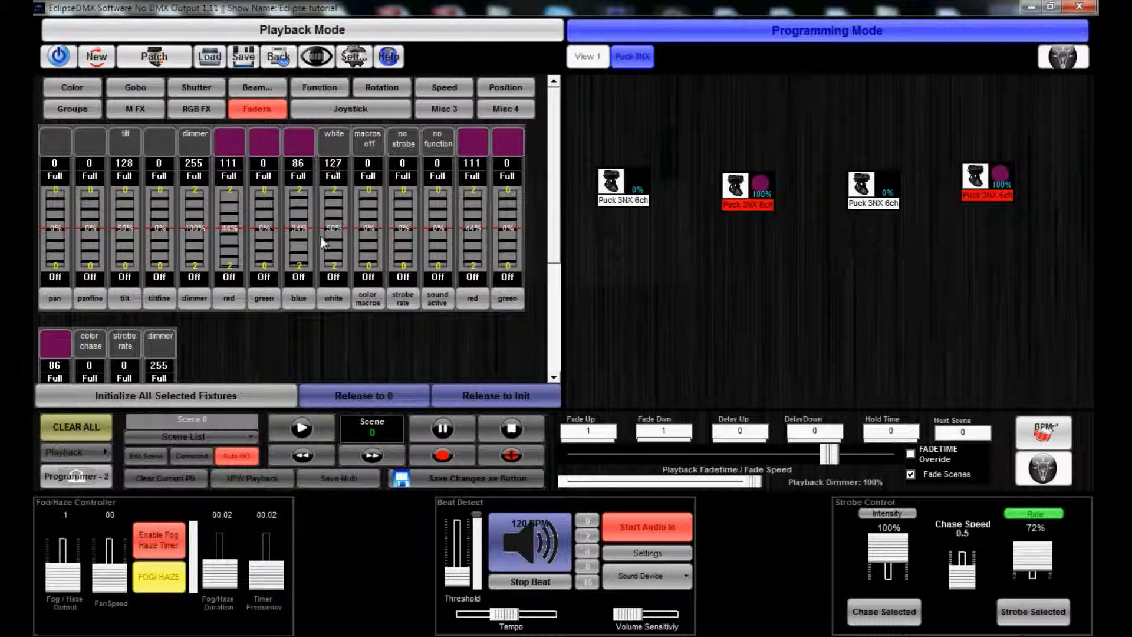
scroll(339, 214, "down", 10)
scroll(339, 214, "down", 19)
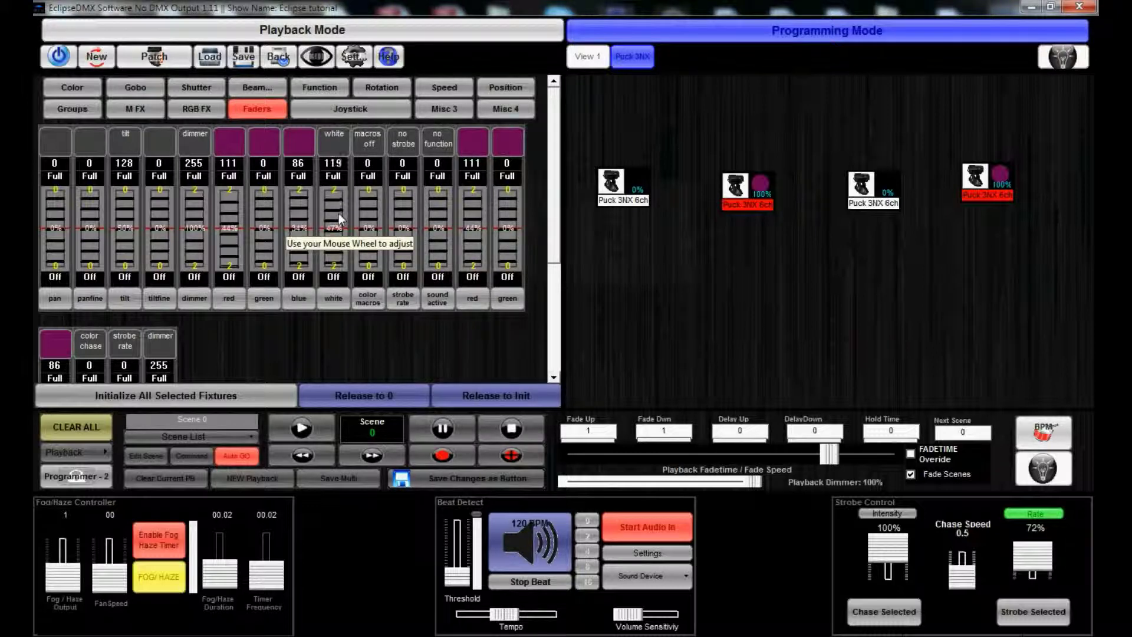
scroll(338, 213, "up", 20)
scroll(338, 214, "up", 19)
Switch the white and green channels off and set the blue channel to full for the selected fixtures.
left_click(334, 278)
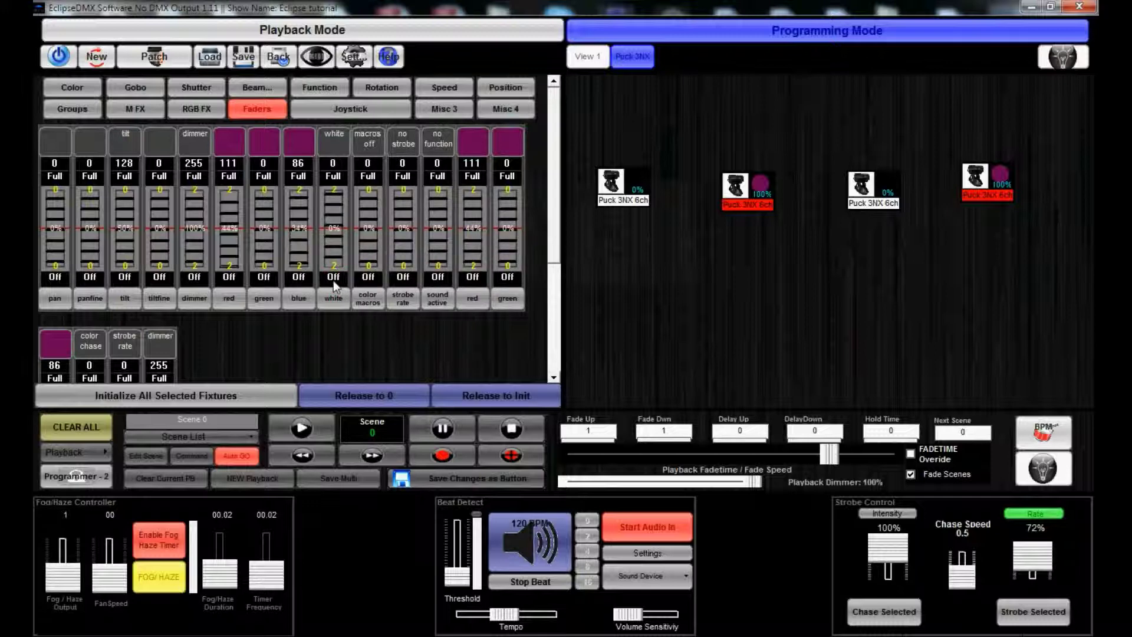
left_click(263, 278)
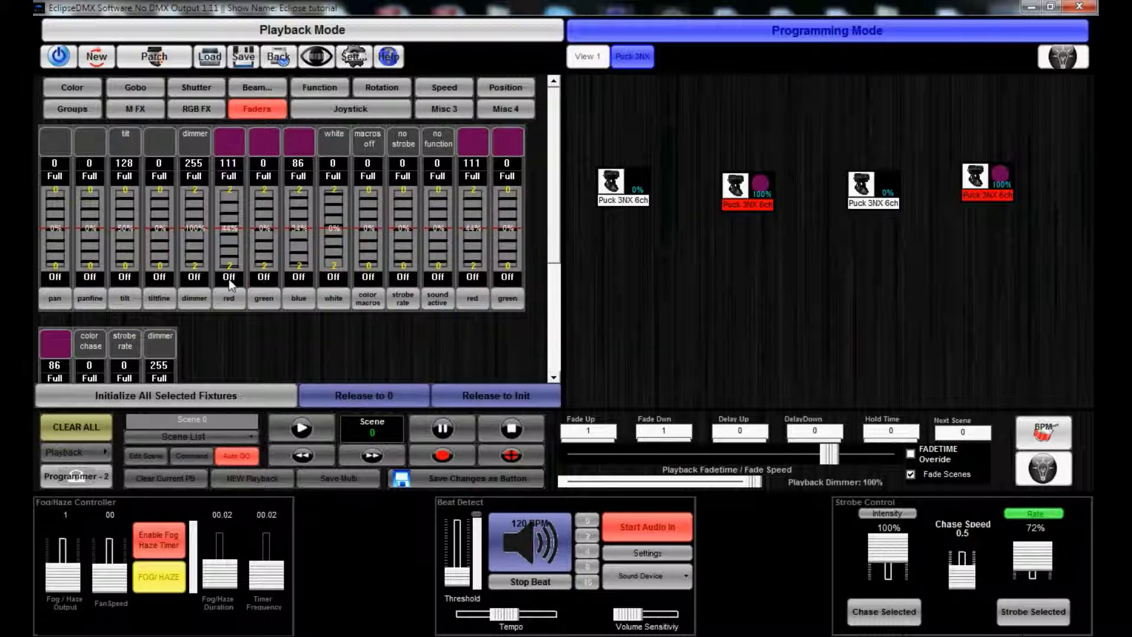
left_click(302, 177)
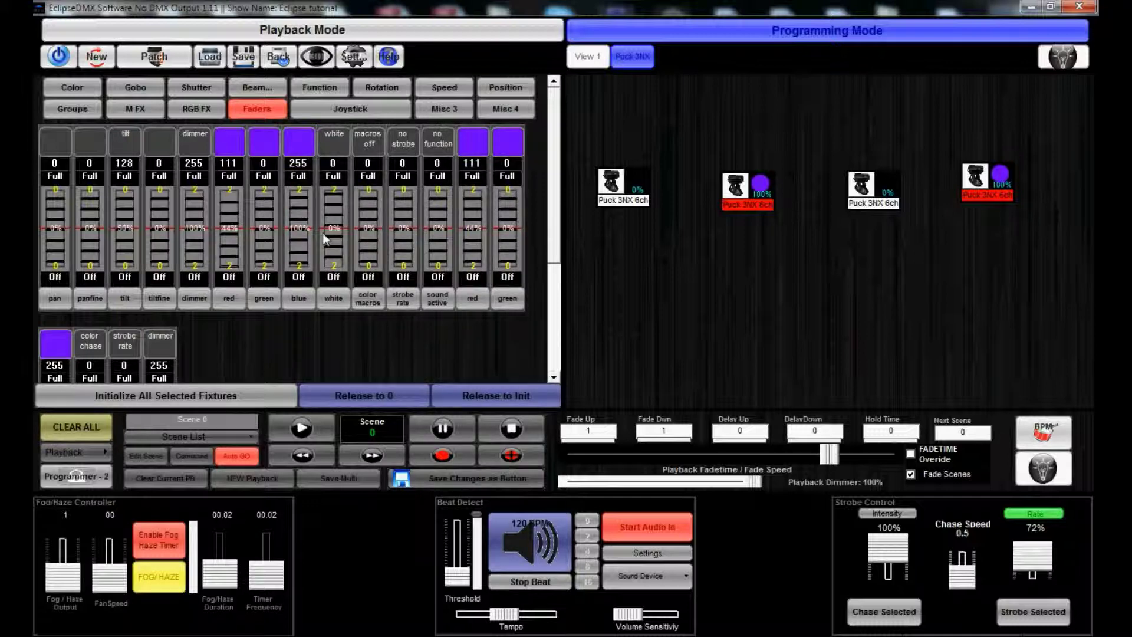
Select the second and fourth Flurry Q fixtures plus the first and third Puck 3NX fixtures instead of the purple ones.
left_click(597, 57)
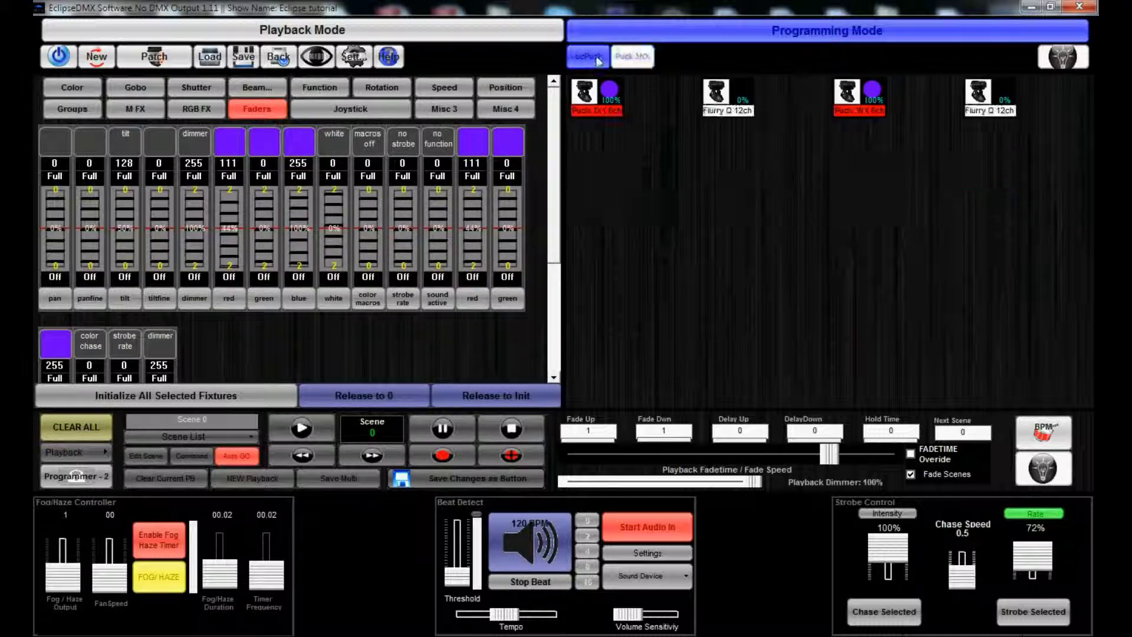
left_click(720, 112)
left_click(978, 102)
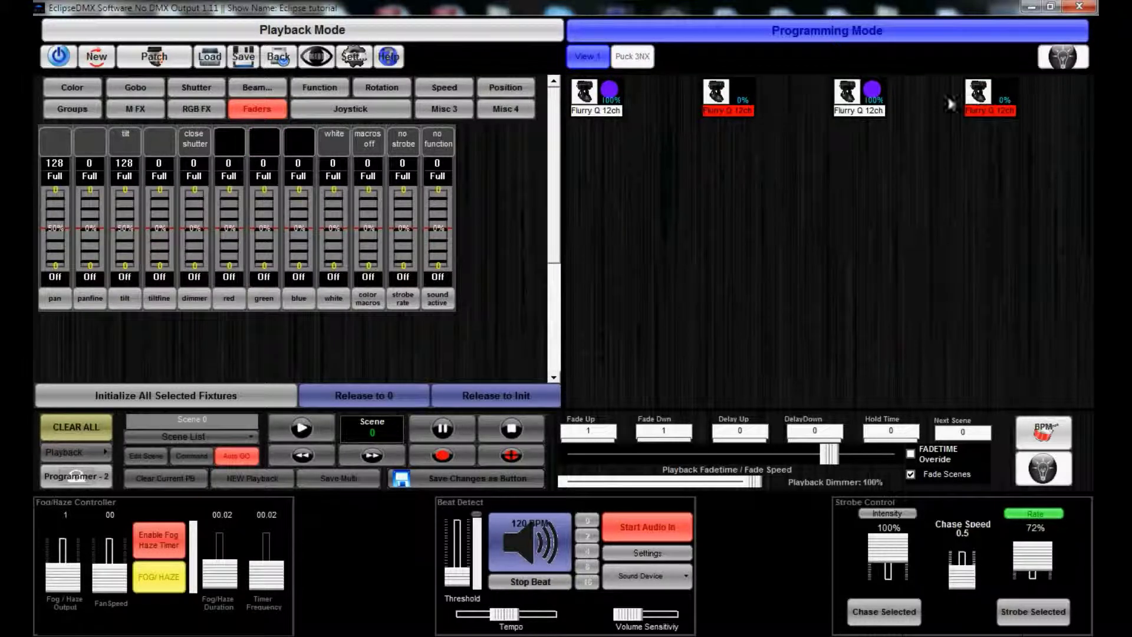
left_click(733, 139)
left_click(730, 99)
left_click(977, 99)
left_click(641, 61)
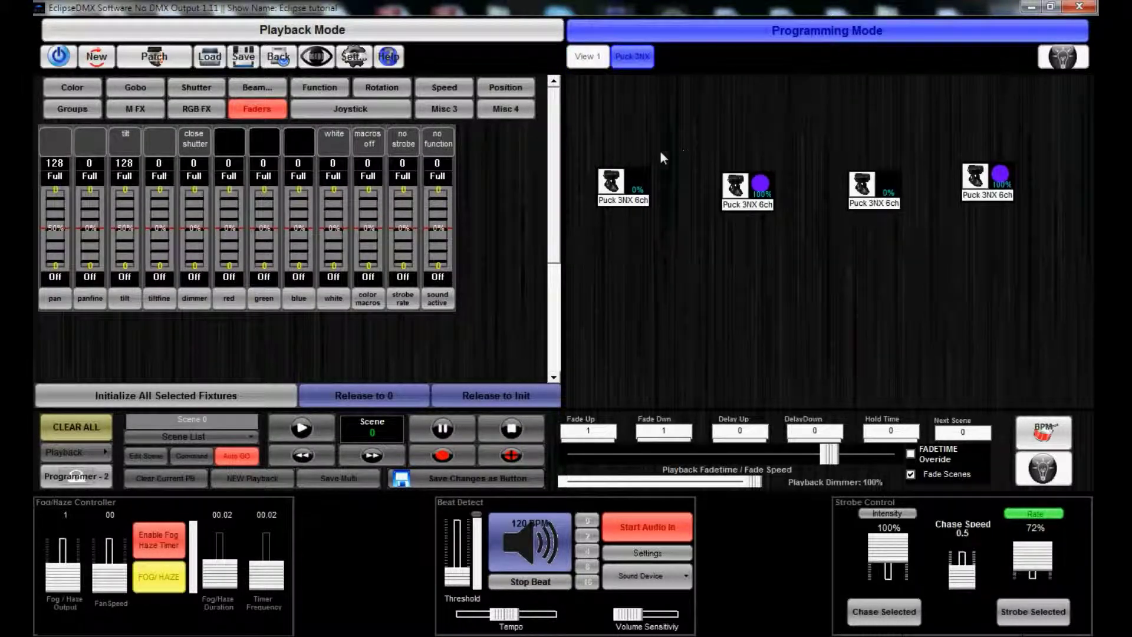
left_click(613, 180)
left_click(885, 188)
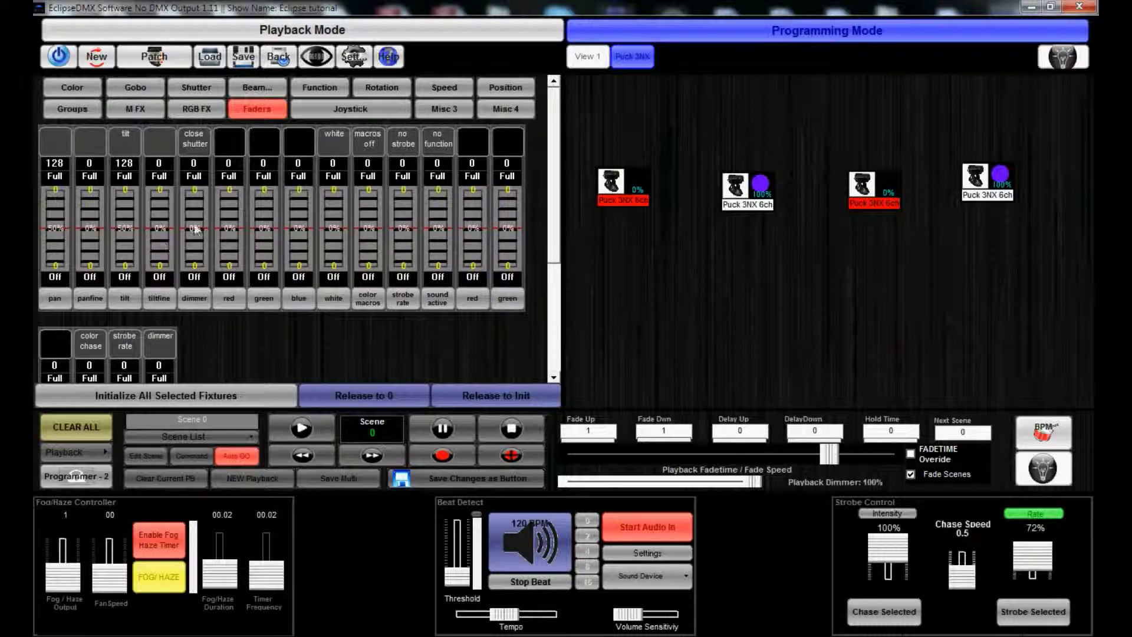
Try the dimmer of the selected fixtures at full, then lower it to 215.
left_click(200, 177)
left_click_drag(552, 188, 557, 278)
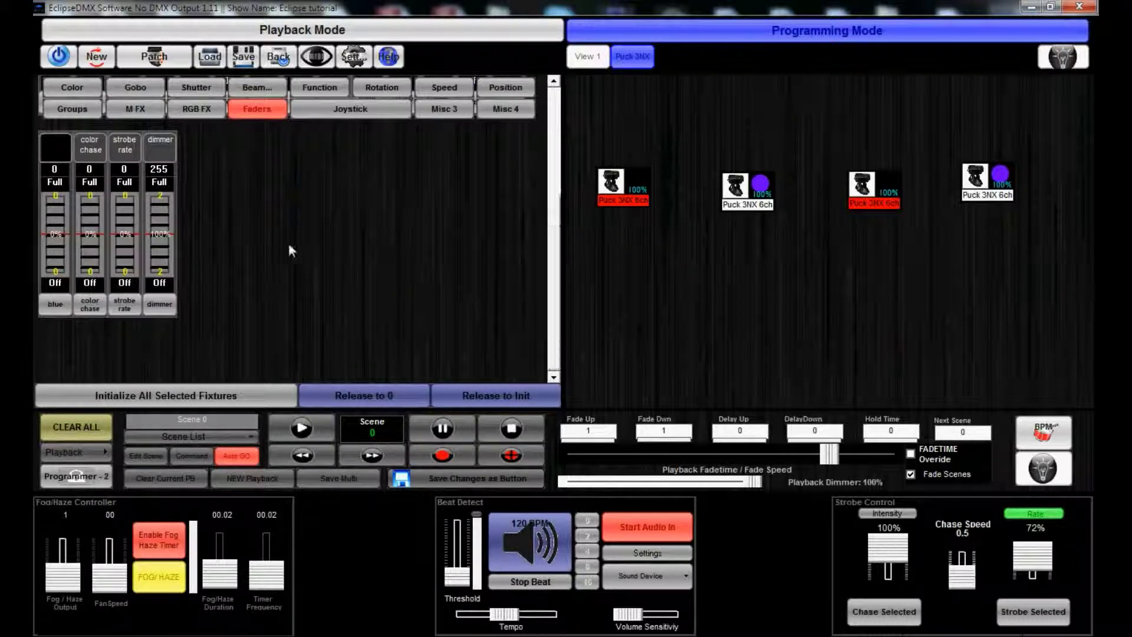
left_click(156, 262)
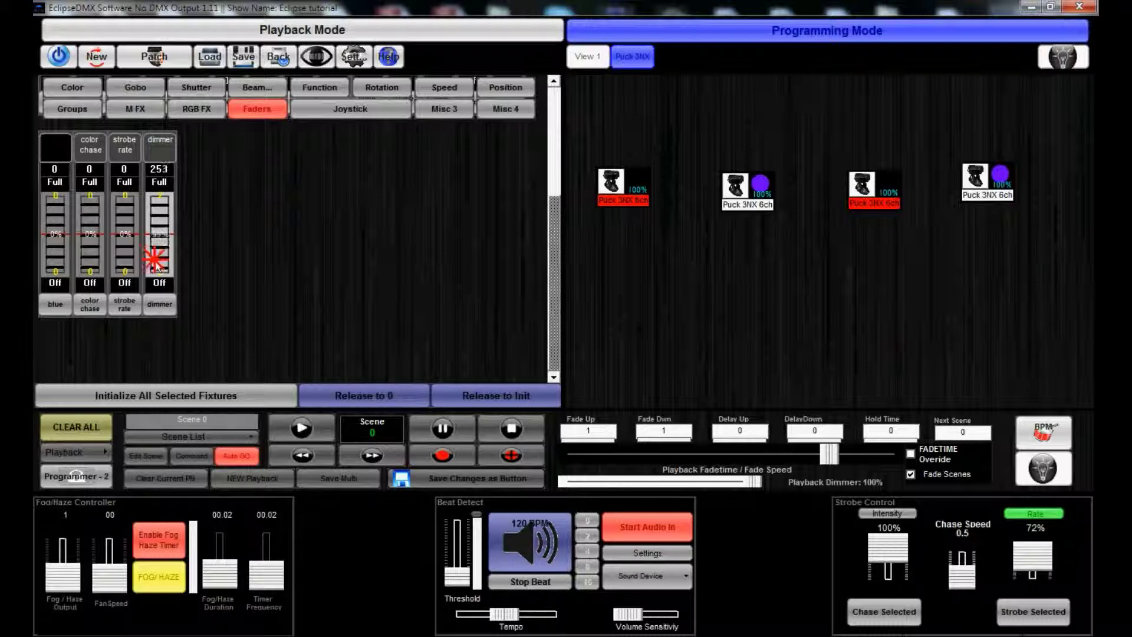
left_click_drag(156, 262, 159, 201)
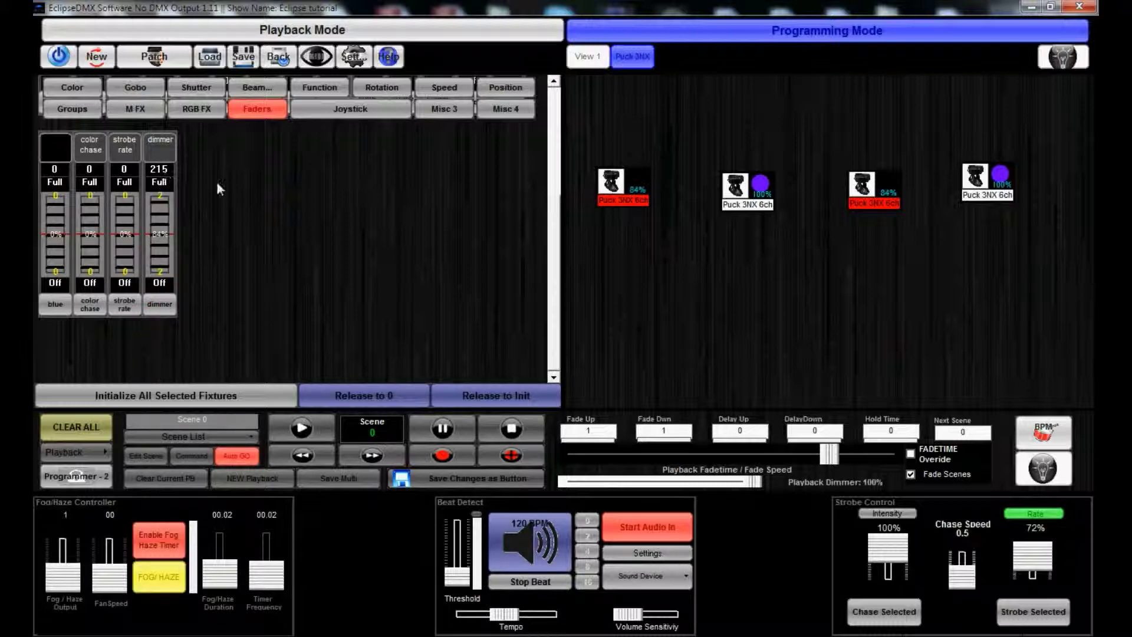
left_click_drag(556, 271, 557, 130)
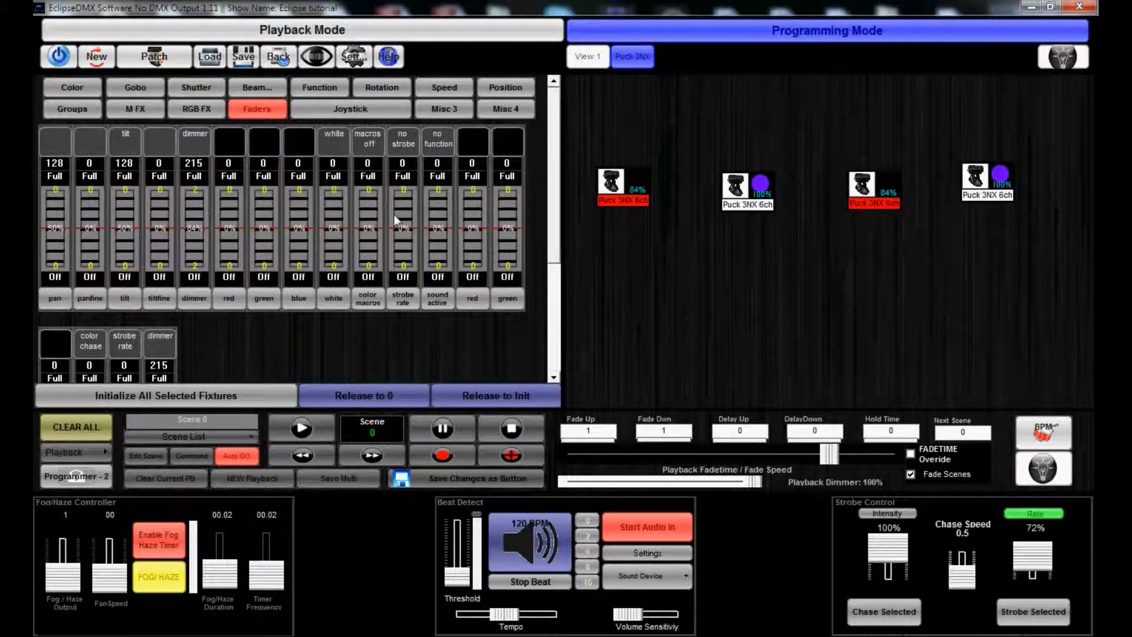
Set the dimmer, green and blue channels to full for the selected fixtures, then clear the fixture selection in View 1.
left_click(194, 176)
left_click(261, 176)
left_click(299, 176)
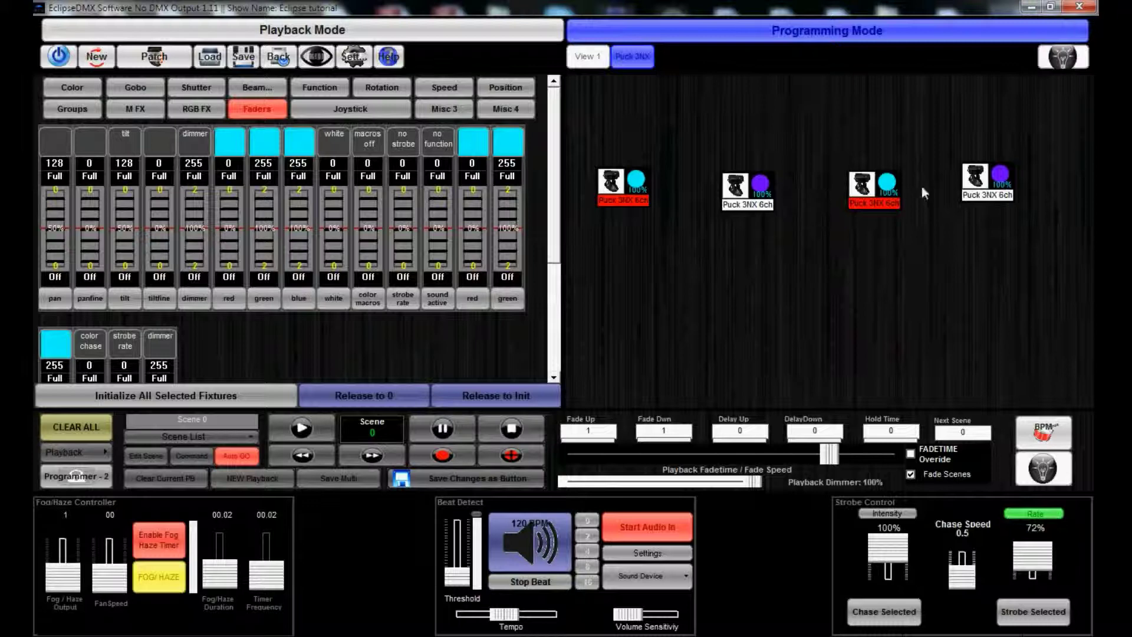
left_click(584, 57)
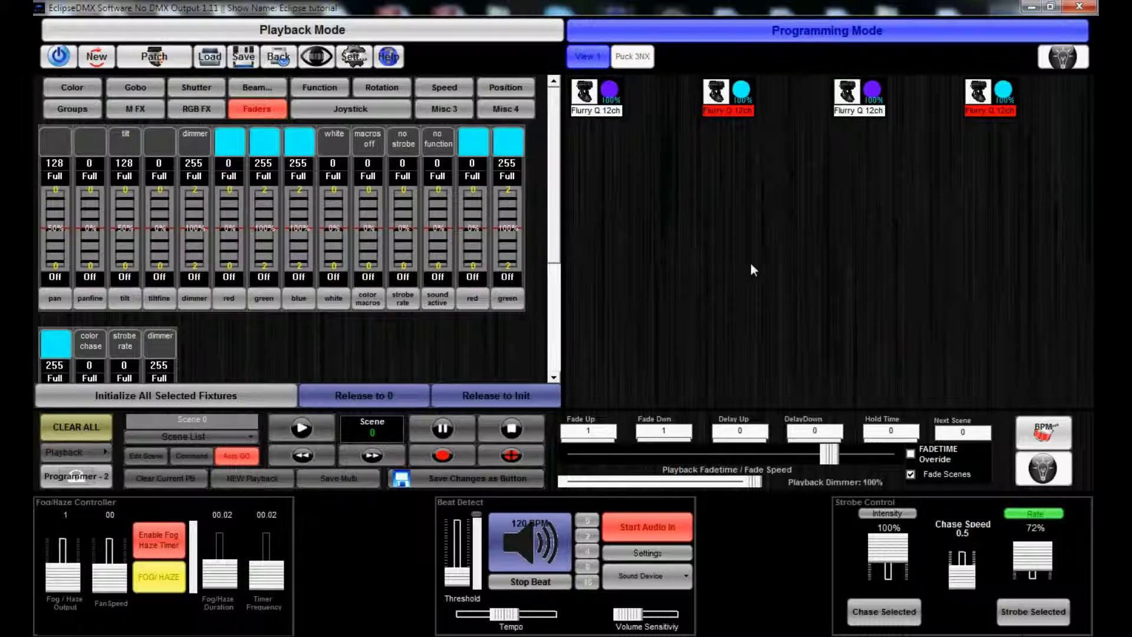
left_click(694, 291)
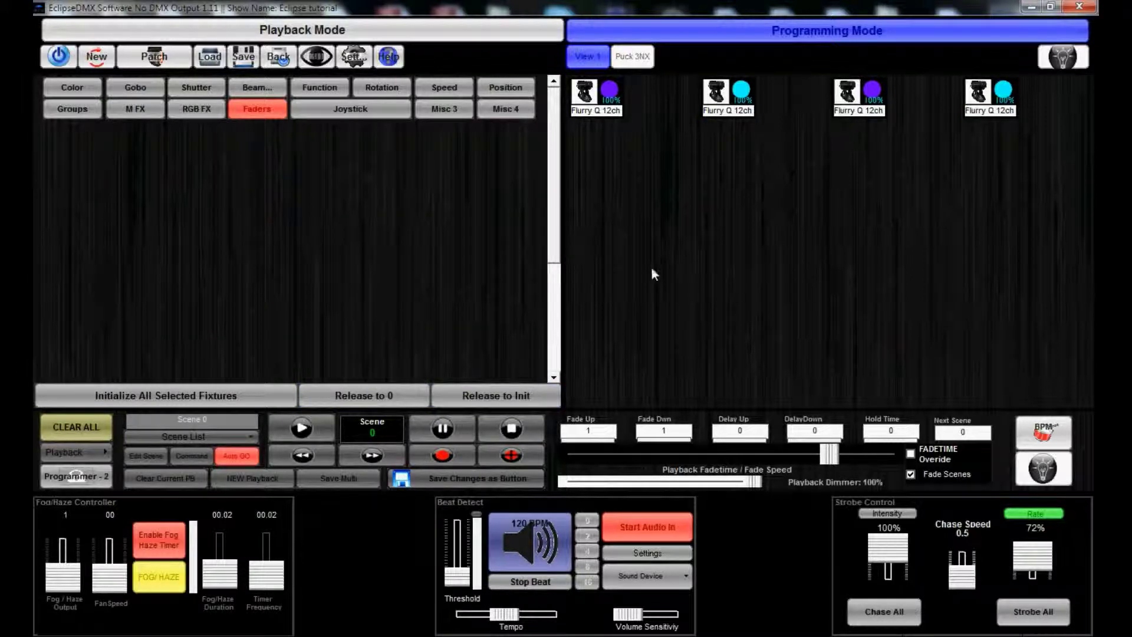
left_click_drag(1041, 141, 572, 94)
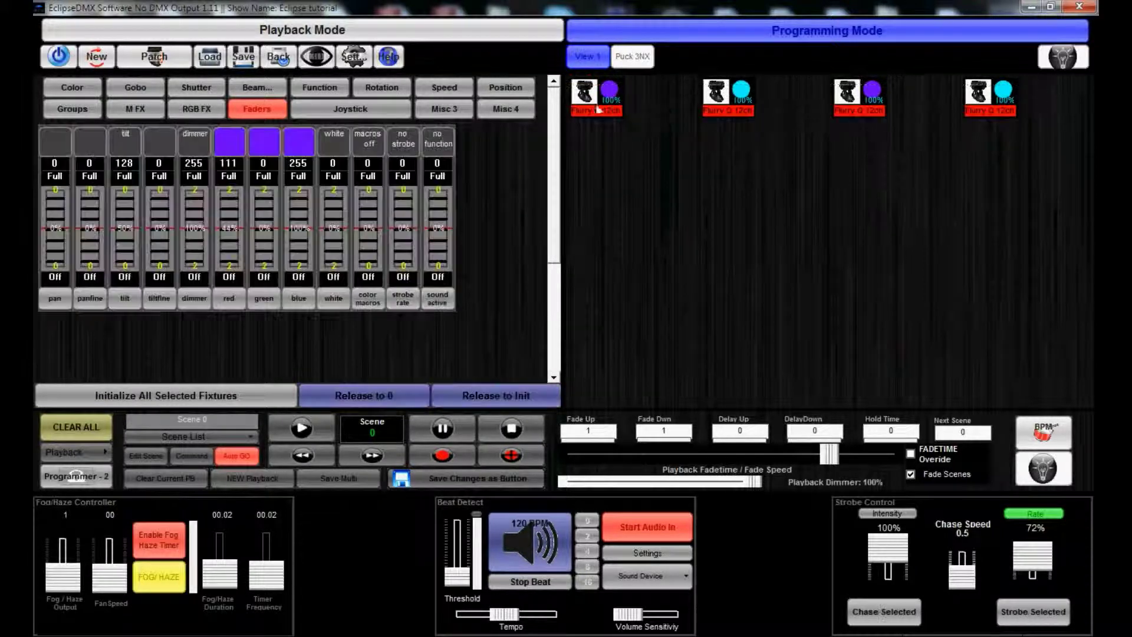
left_click(665, 192)
Save the look as a sequence button named "Cy and Purp" with Cross Fade In/Out enabled and both fade times raised one increment.
left_click(451, 479)
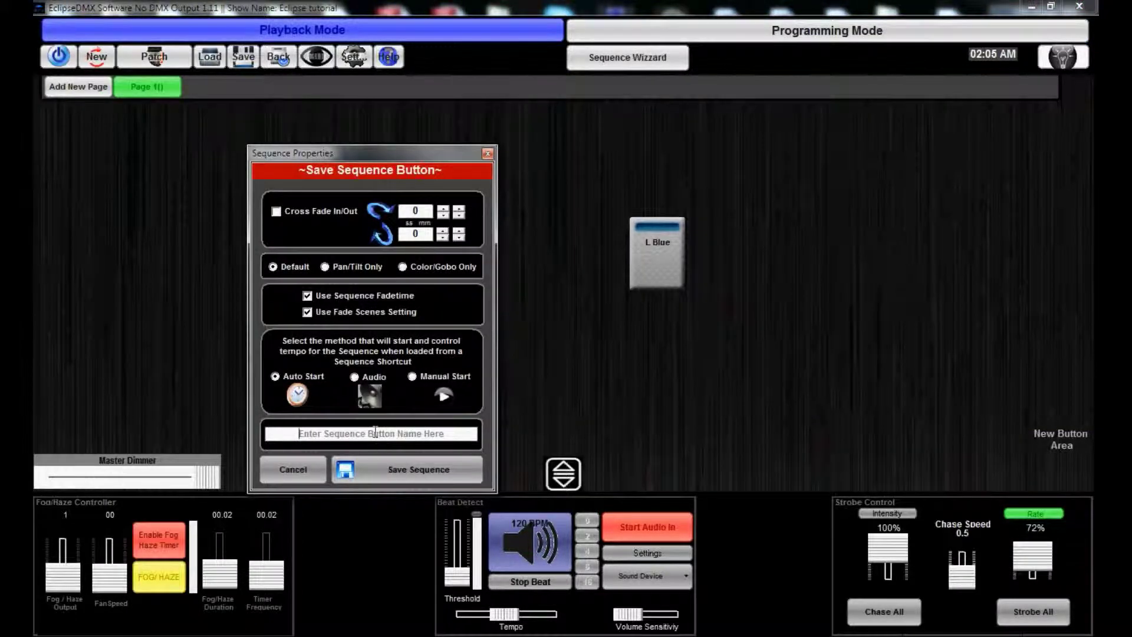
left_click(374, 430)
left_click(374, 432)
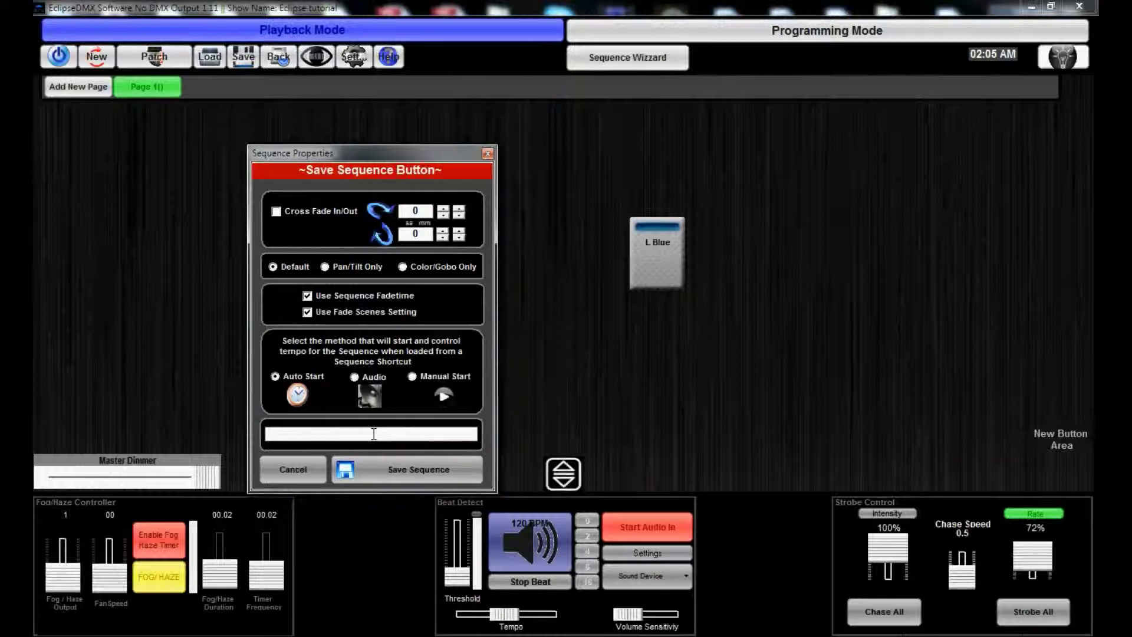
type("Cy and Purp")
left_click(278, 212)
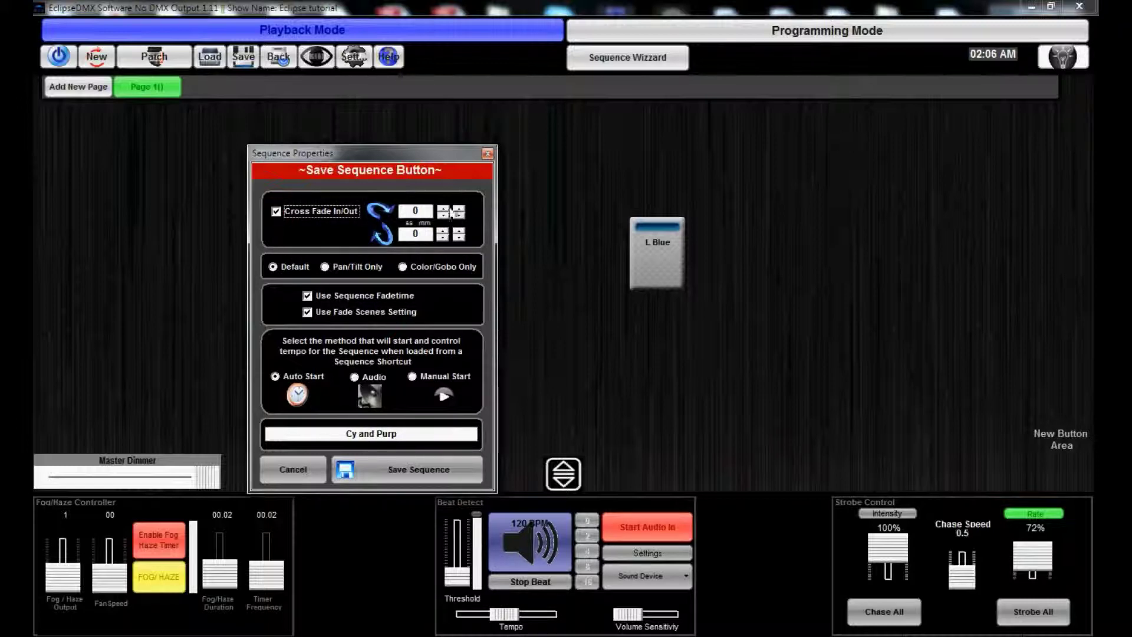
left_click(444, 210)
left_click(444, 234)
left_click(375, 473)
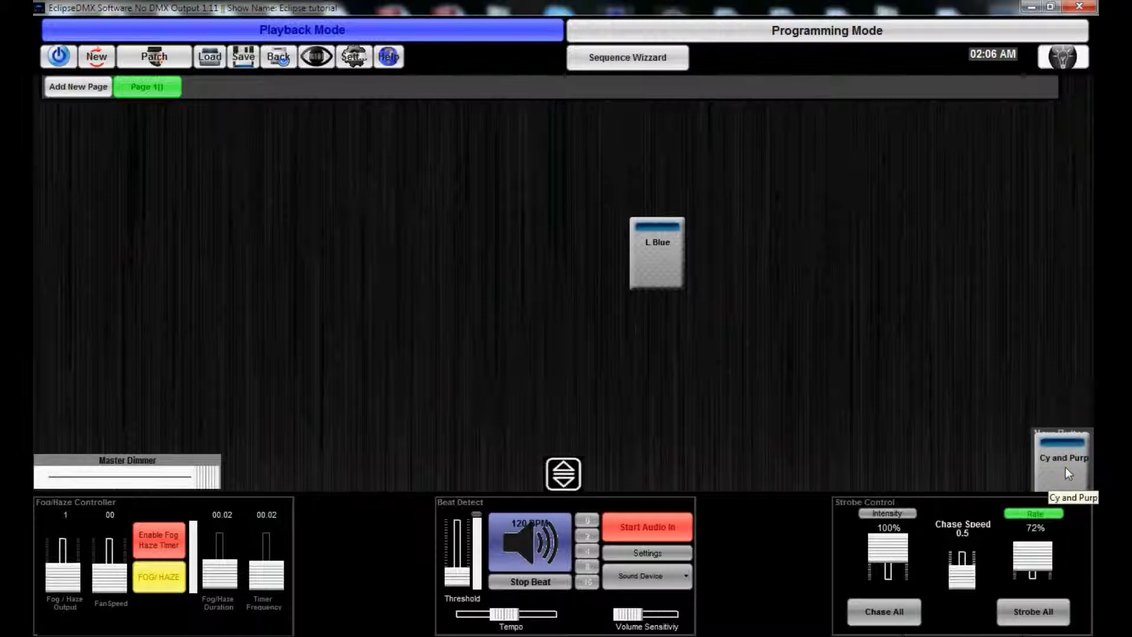
Place the Cy and Purp button beside L Blue, then test both buttons by switching each on and off.
left_click_drag(1067, 468, 589, 251)
left_click(582, 253)
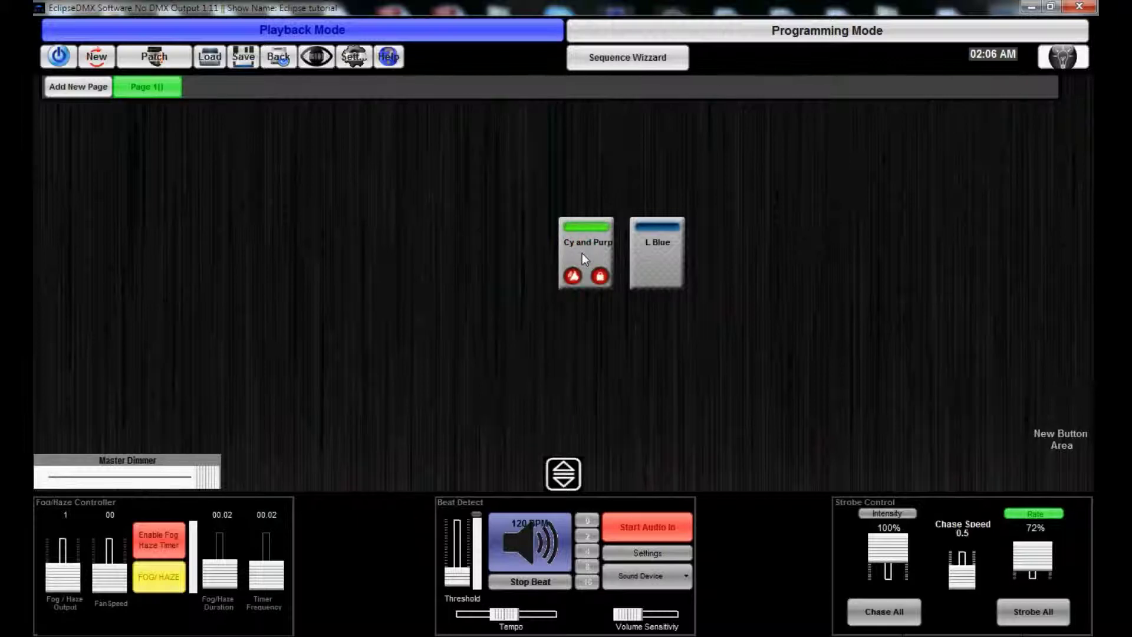
left_click(582, 253)
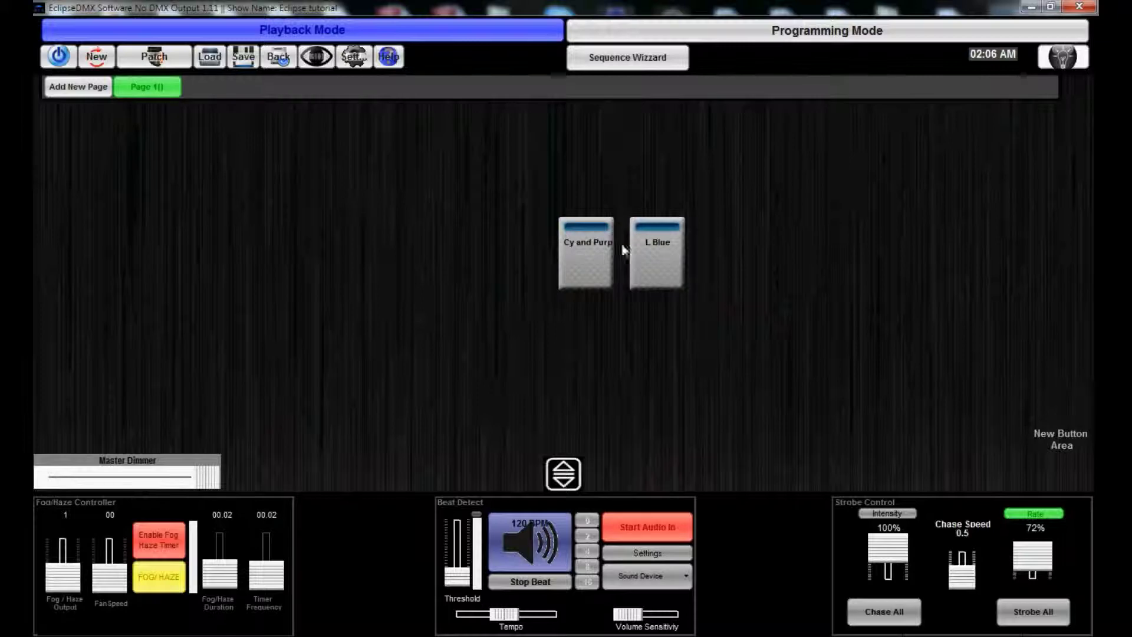
left_click(666, 257)
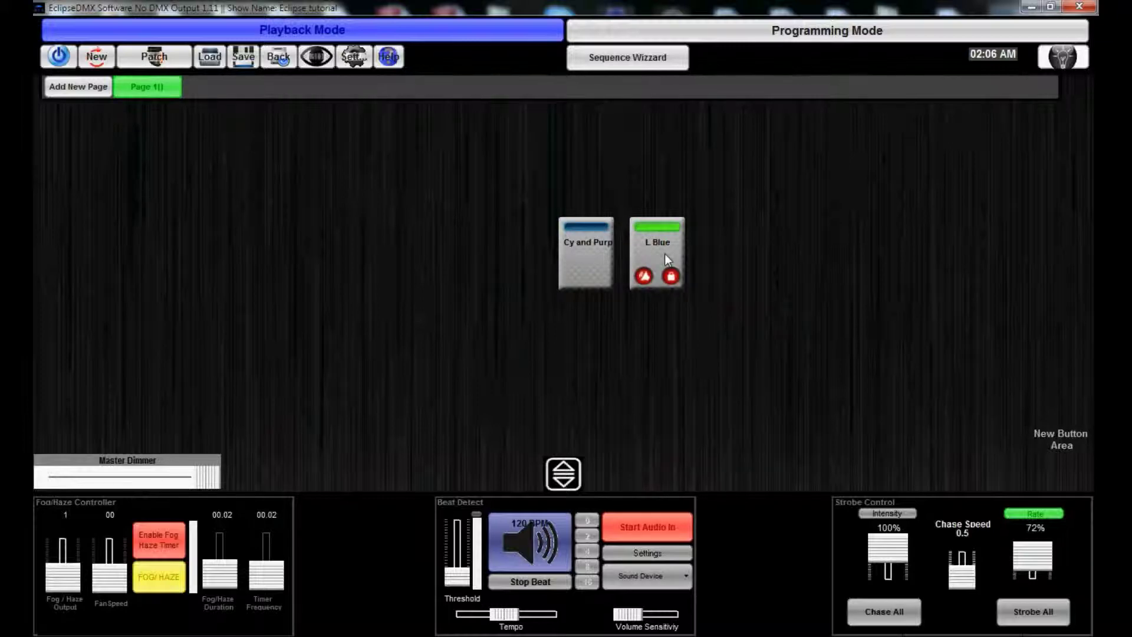
left_click(665, 258)
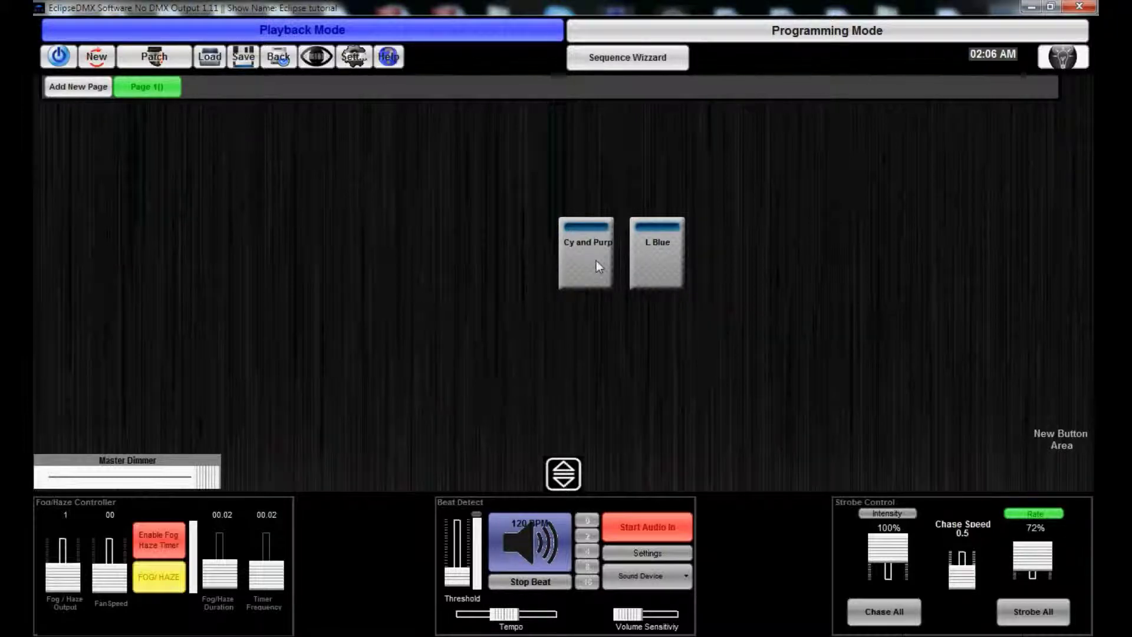
Run L Blue and then Cy and Purp on top of it, and check the colors in both programming views.
left_click(658, 265)
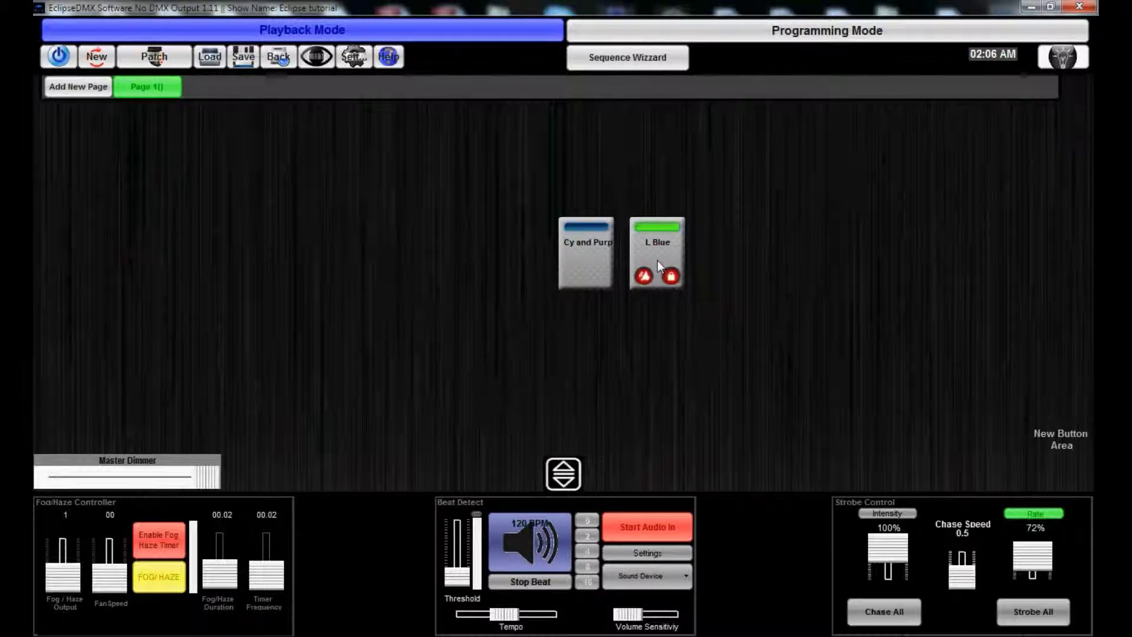
left_click(590, 256)
left_click(723, 37)
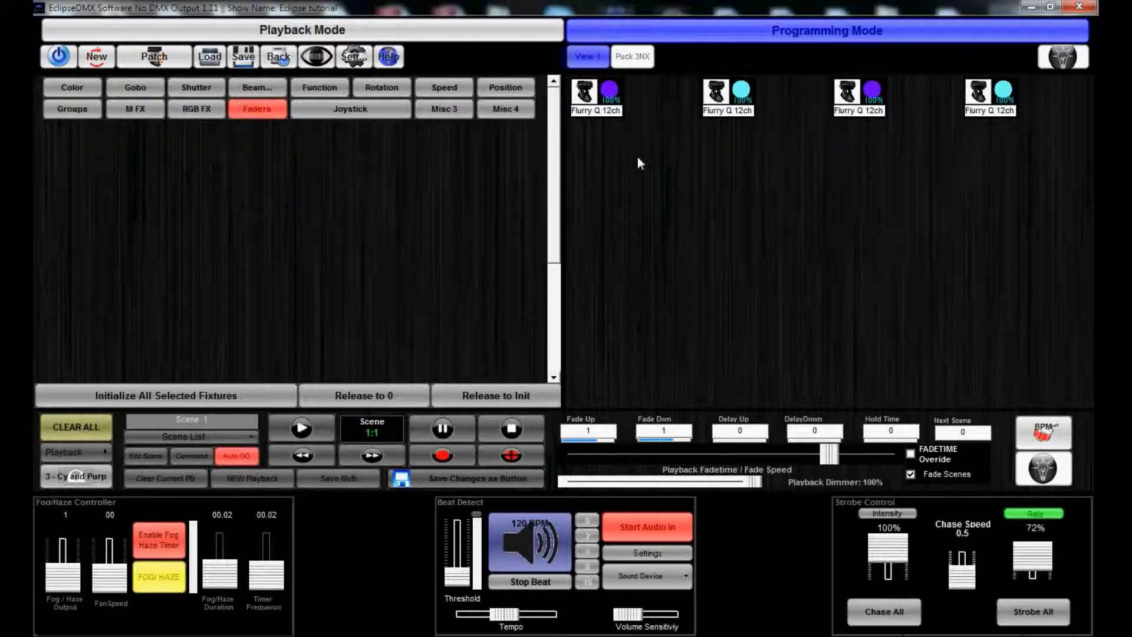
left_click(643, 55)
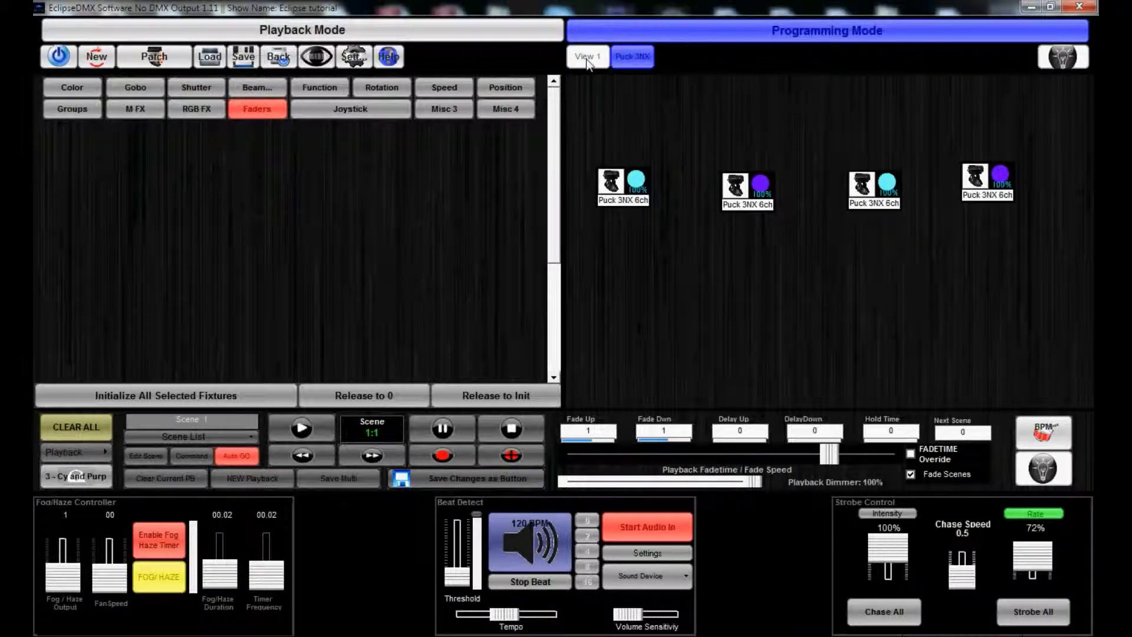
left_click(444, 29)
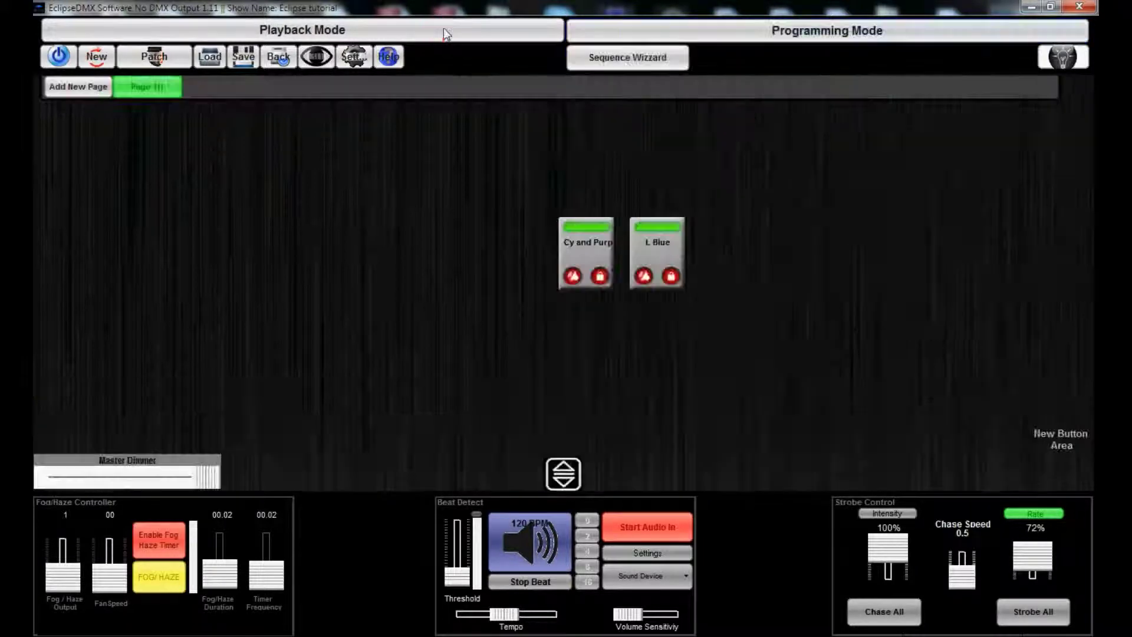
Switch off Cy and Purp while L Blue keeps running, and check the fixture colors in both programming views.
left_click(581, 246)
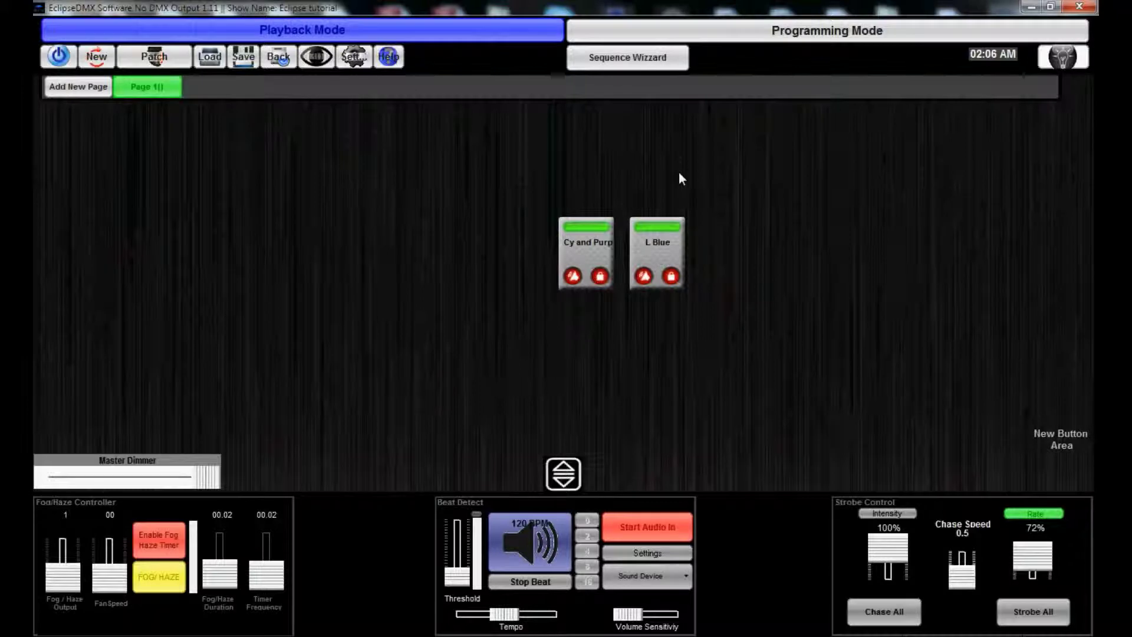
left_click(589, 236)
left_click(744, 31)
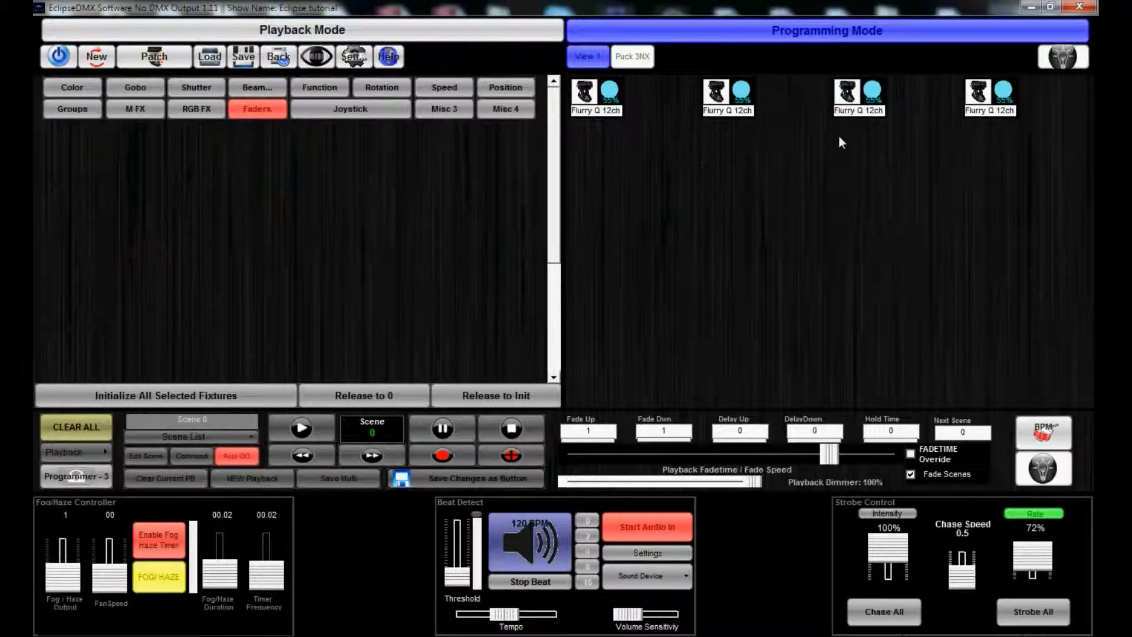
left_click(624, 59)
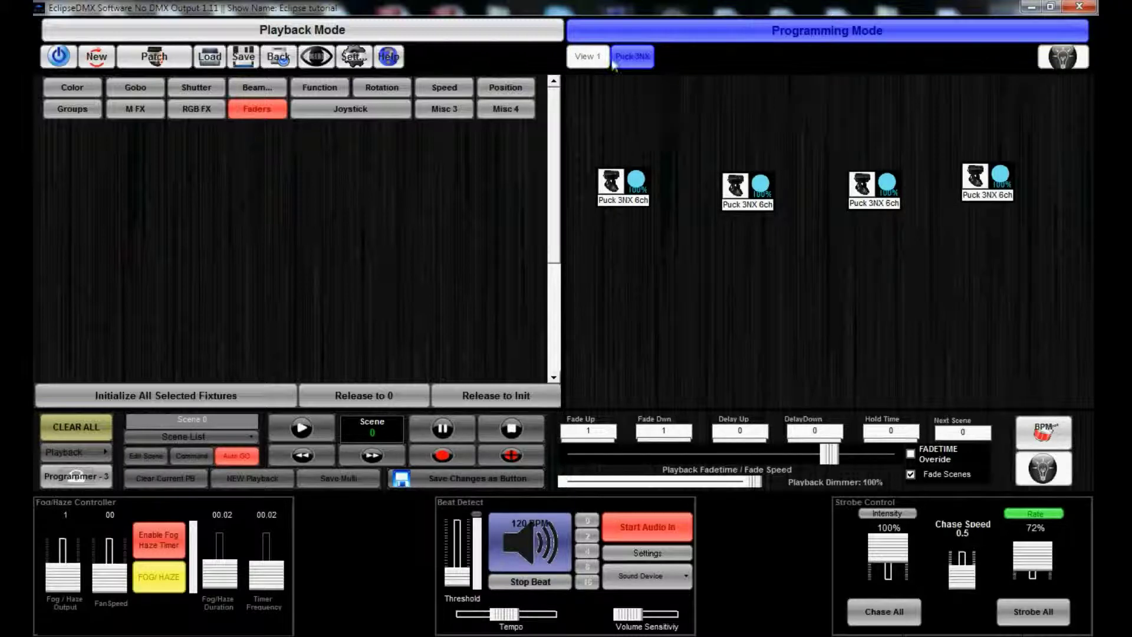
left_click(504, 32)
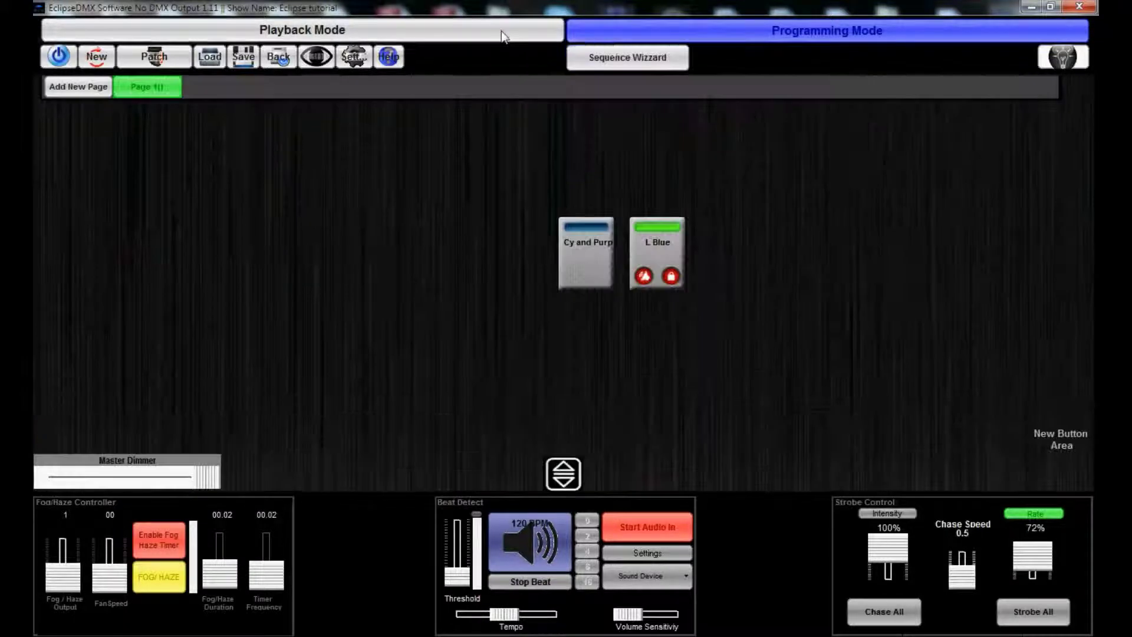
Run only the Cy and Purp look and check the Flurry Q and Puck 3NX colors in programming mode.
left_click(591, 273)
left_click(740, 37)
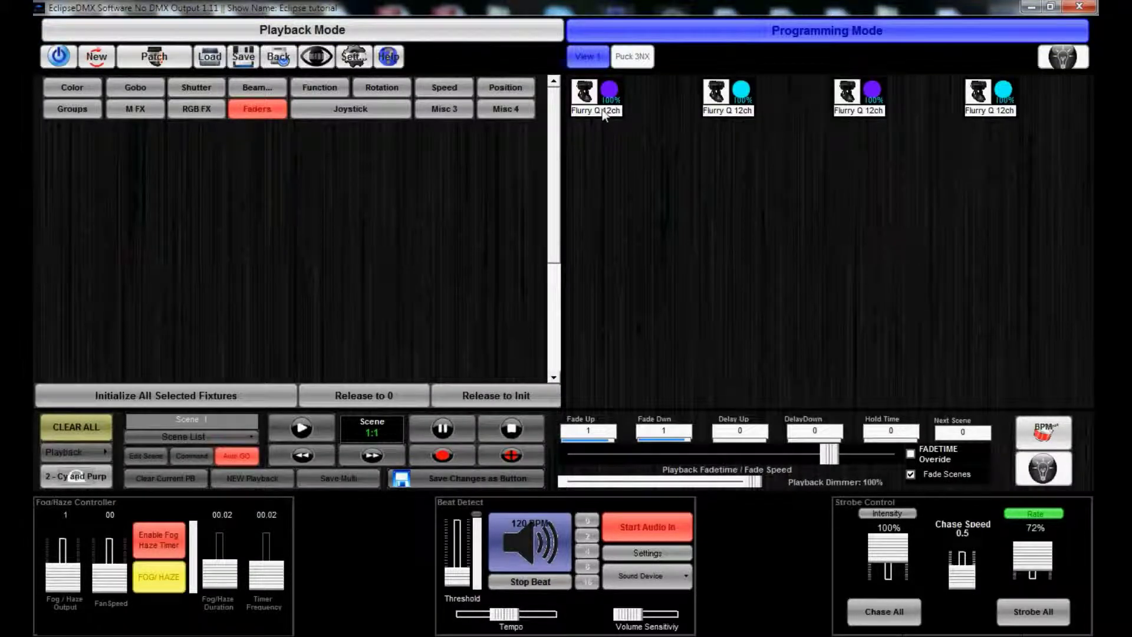
left_click(636, 59)
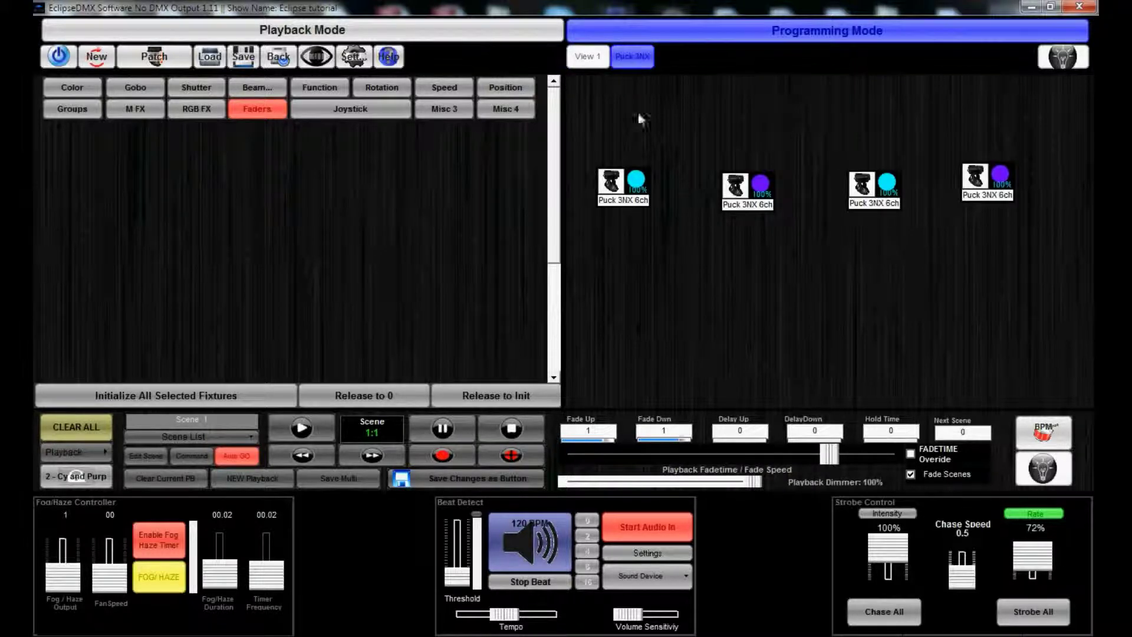
left_click(590, 57)
left_click(527, 40)
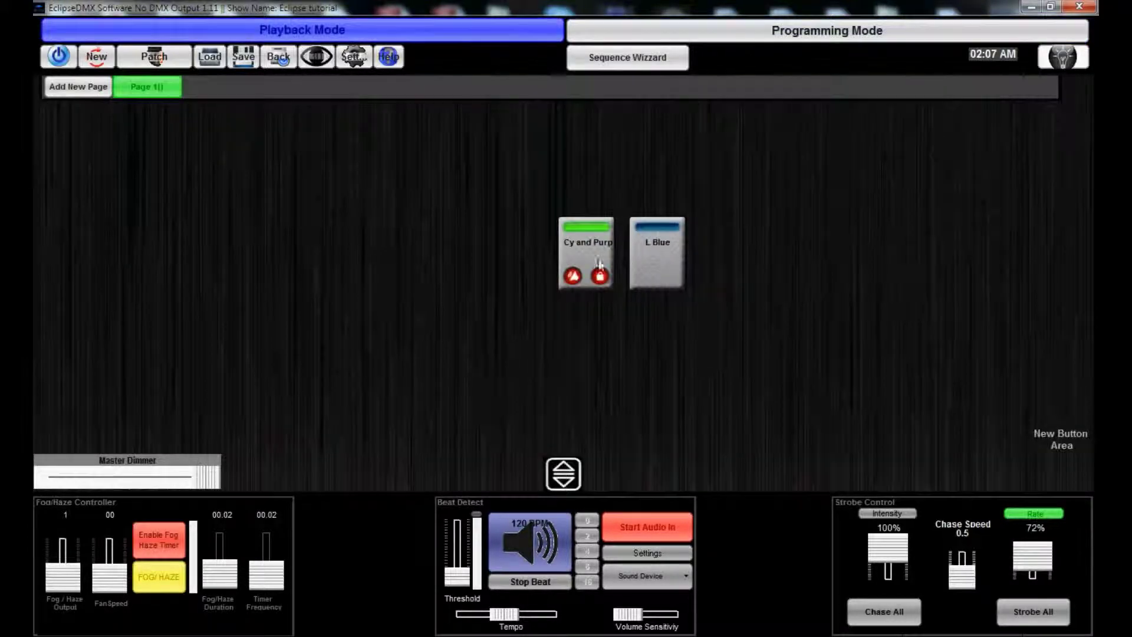
Switch off the Cy and Purp look and return to programming mode.
left_click(572, 256)
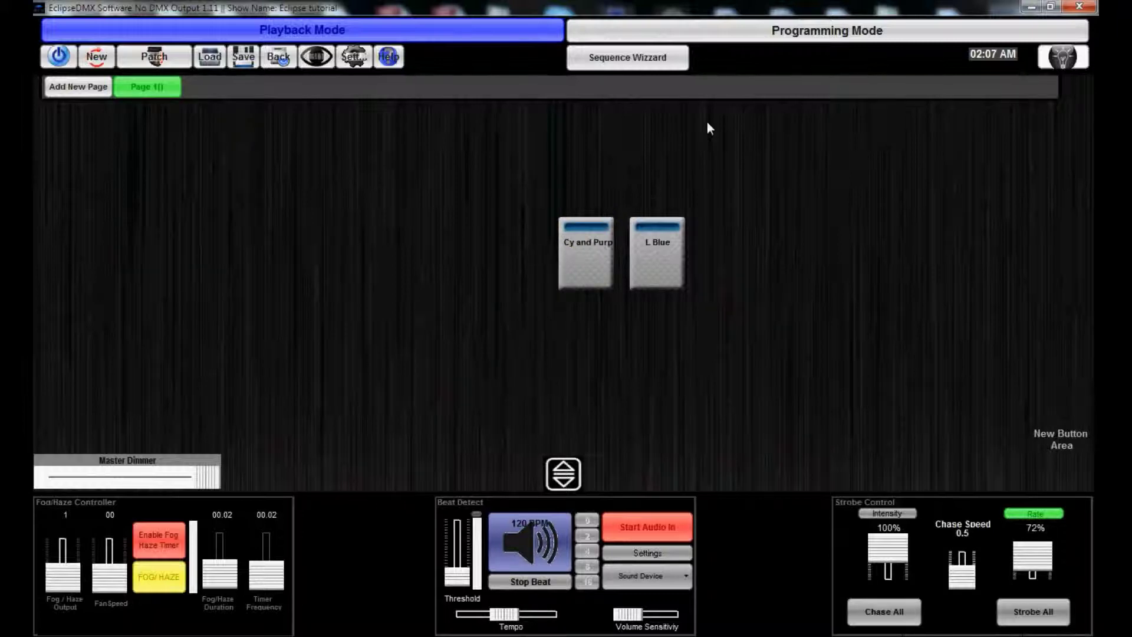
left_click(758, 37)
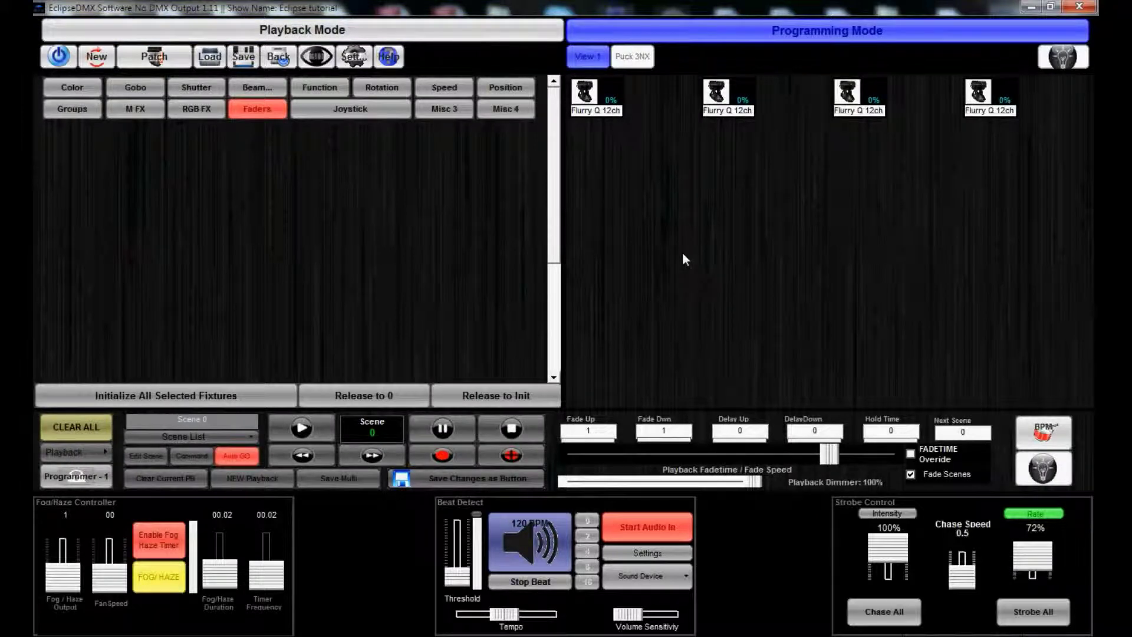